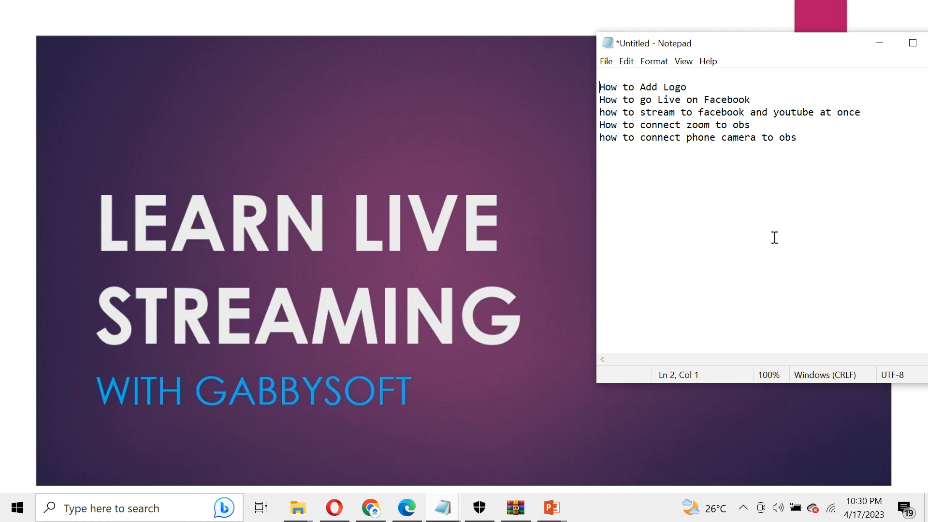
Step: Launch OBS Studio (64bit) by searching 'OBS' in the Windows Start menu
key("super")
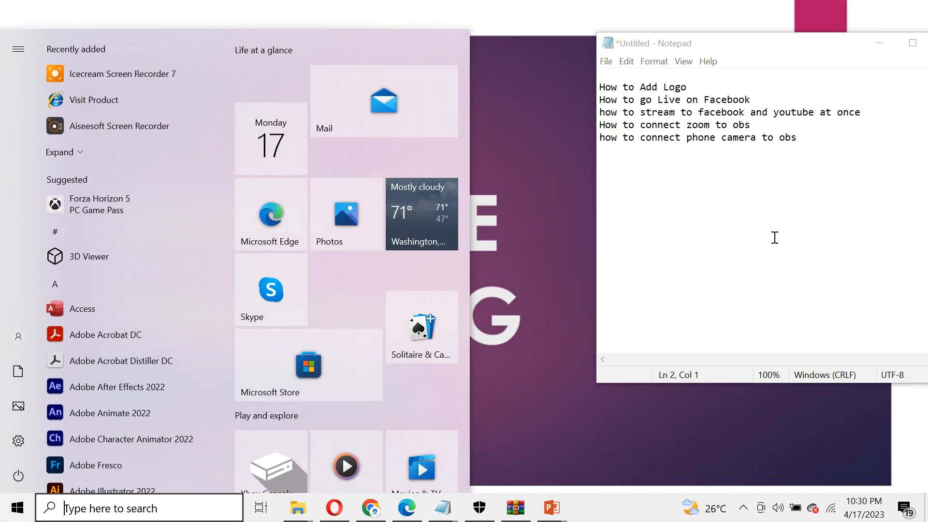
type("OBS")
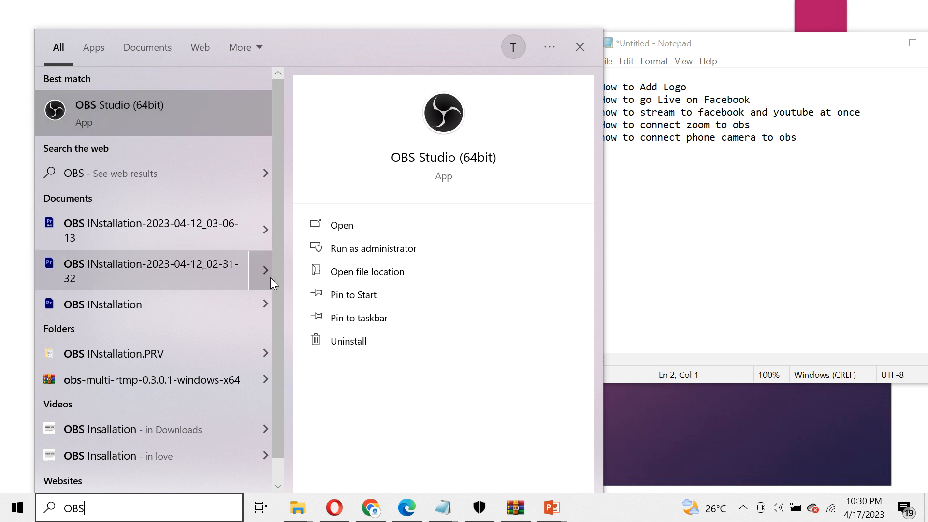
left_click(122, 108)
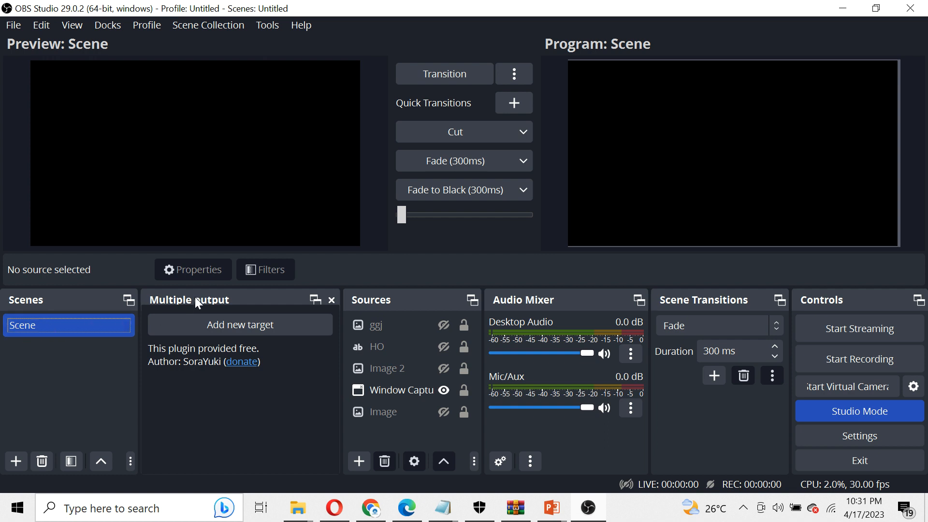
Step: Close the Multiple output dock, select the HO source, and bring Notepad's topic list forward
left_click_drag(279, 297, 416, 326)
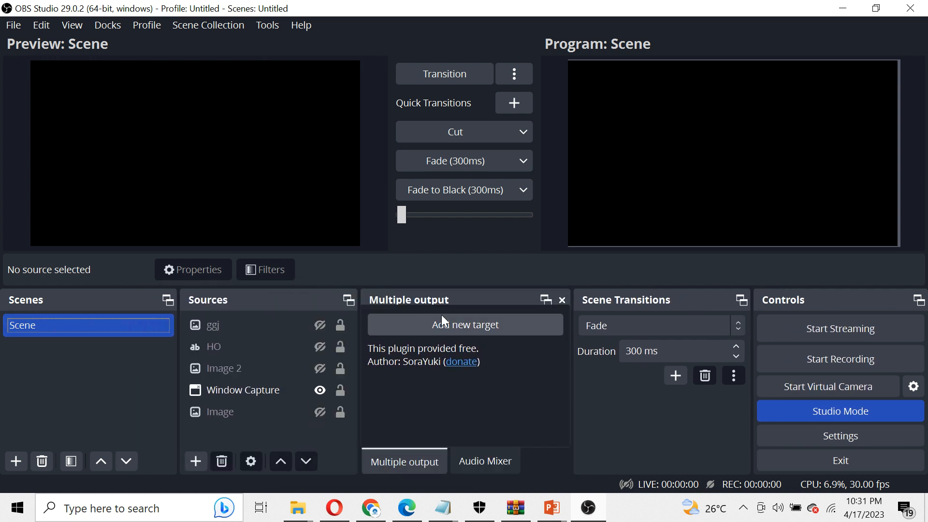
left_click(562, 301)
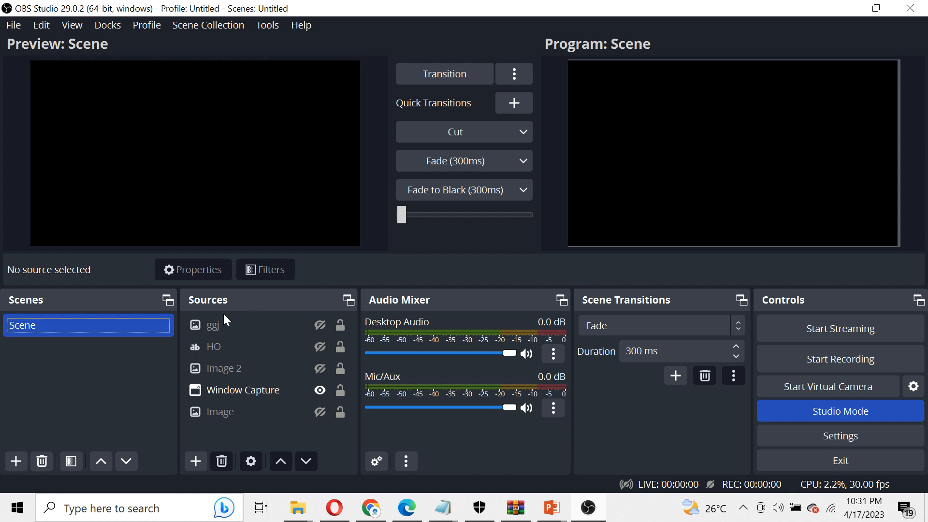
left_click(222, 350)
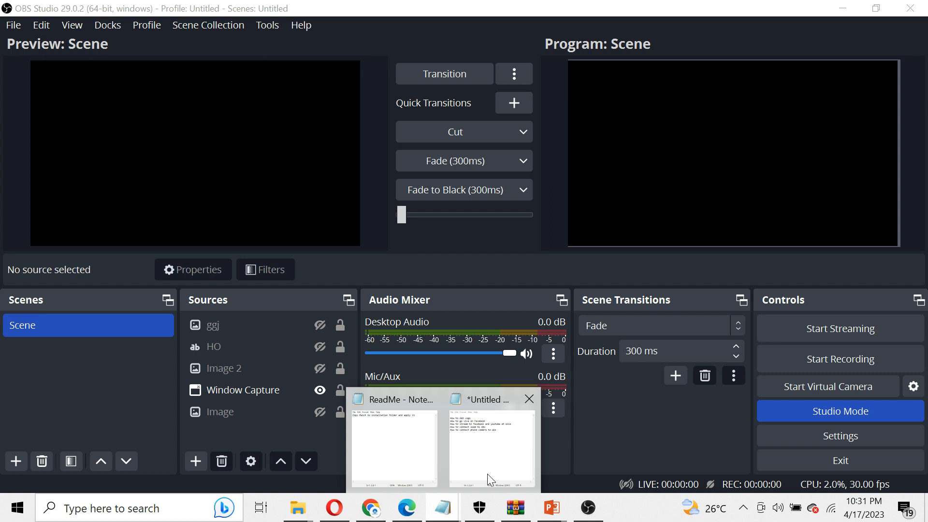
left_click(497, 464)
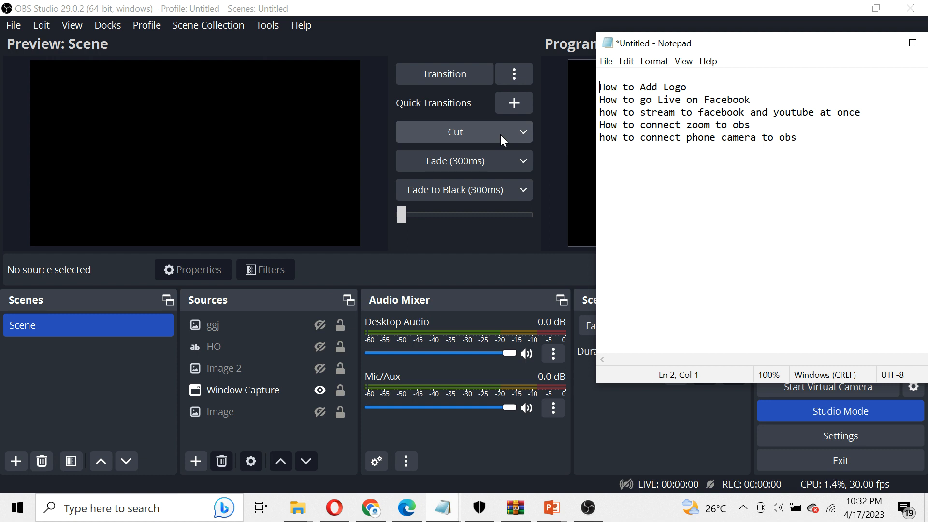
Step: Open the Add Source menu from the Sources panel's + button
left_click(221, 395)
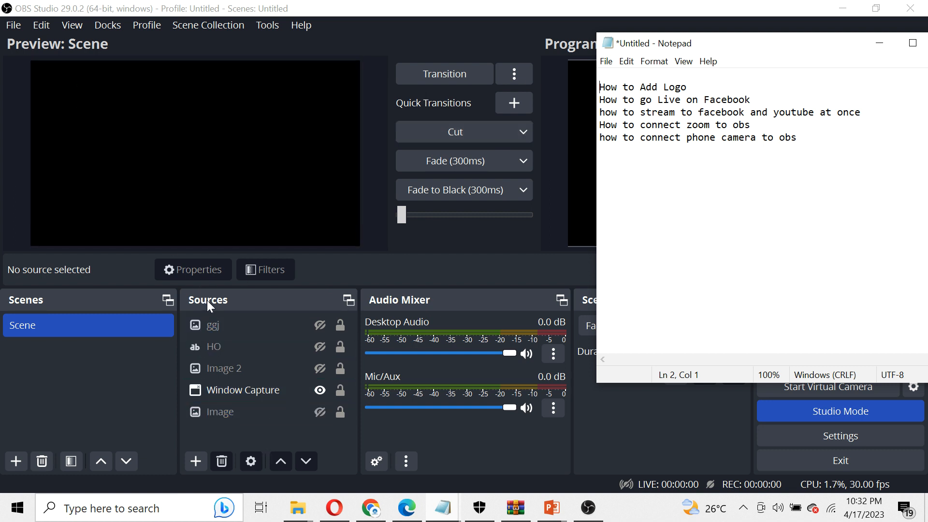
left_click(195, 461)
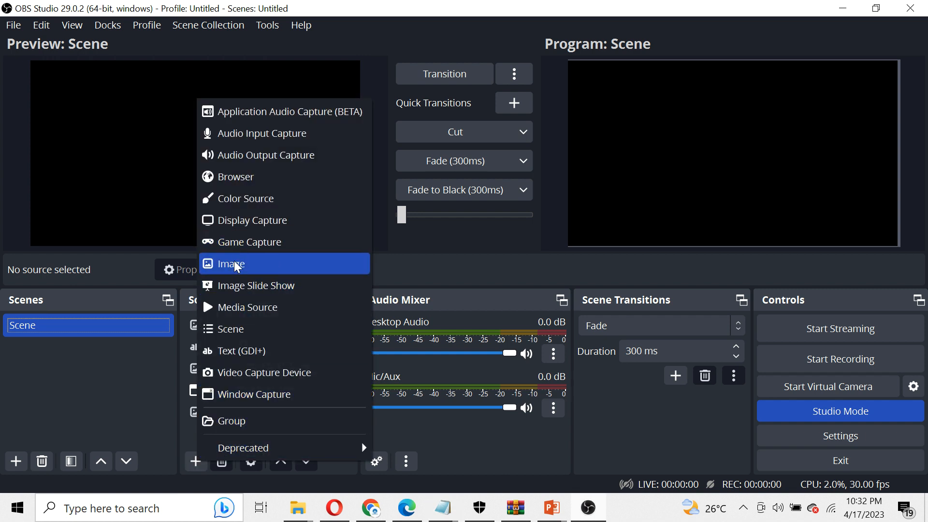
Step: Create an Image source named LOGO and start browsing for its picture file
left_click(234, 262)
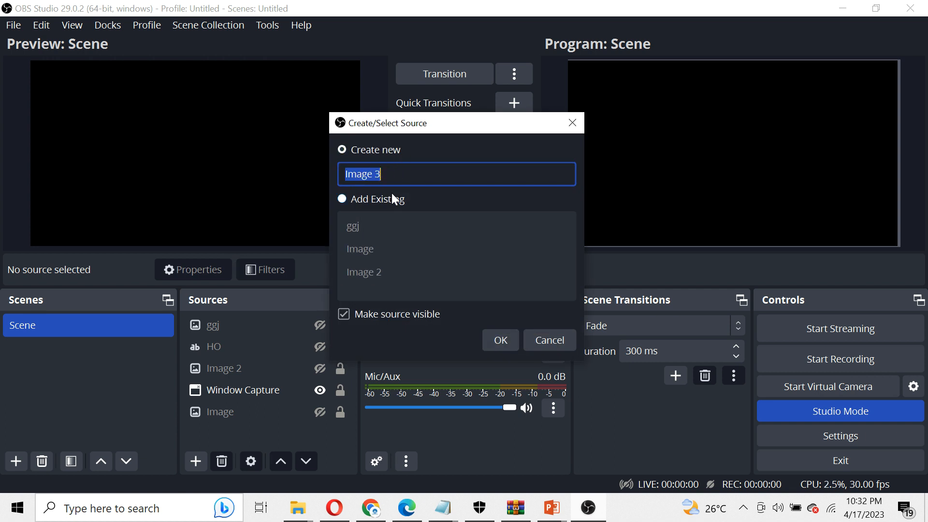
type("lo")
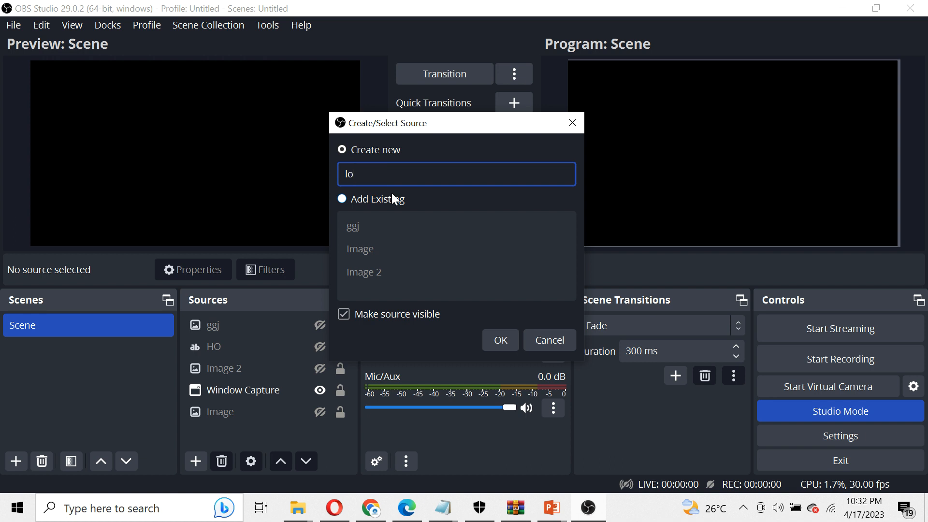
key("BackSpace")
key("BackSpace")
type("LOG")
left_click(499, 335)
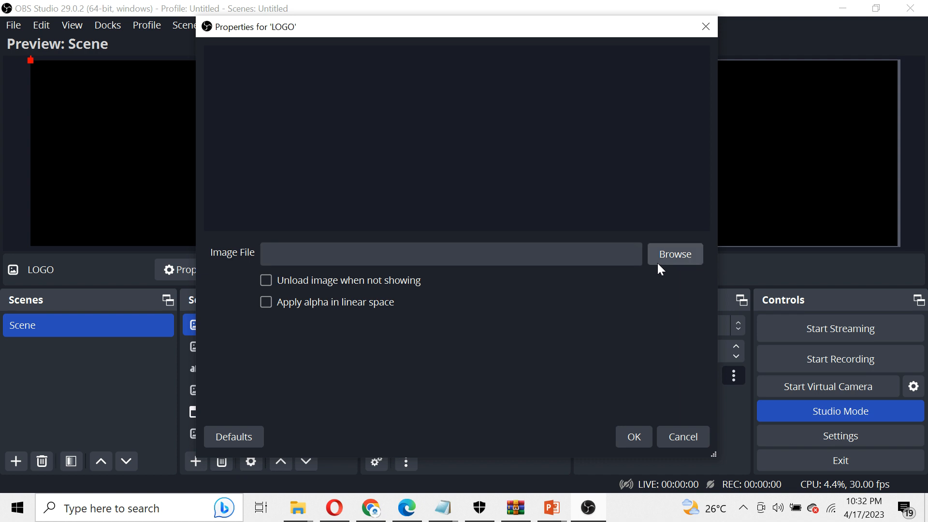
left_click(682, 251)
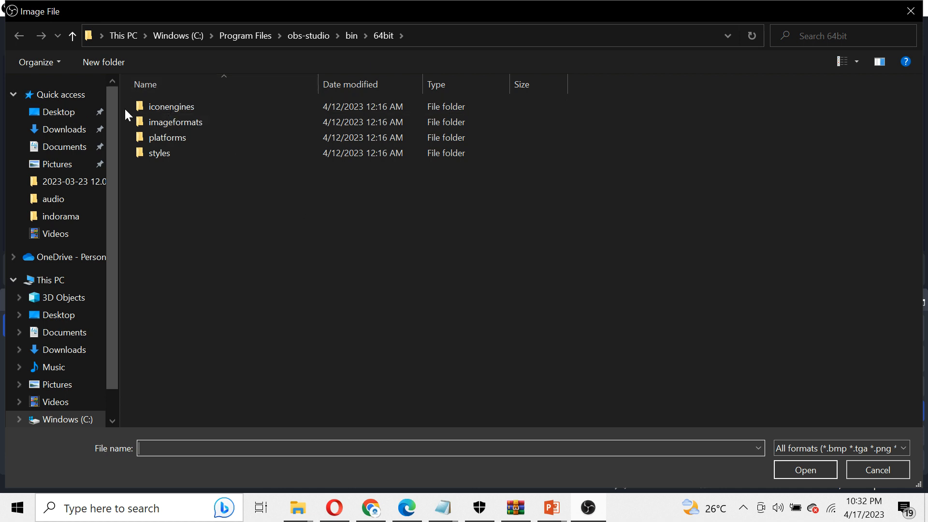
Step: Load logo.jpg from the Desktop's 10th anni folder as the LOGO image
left_click(60, 114)
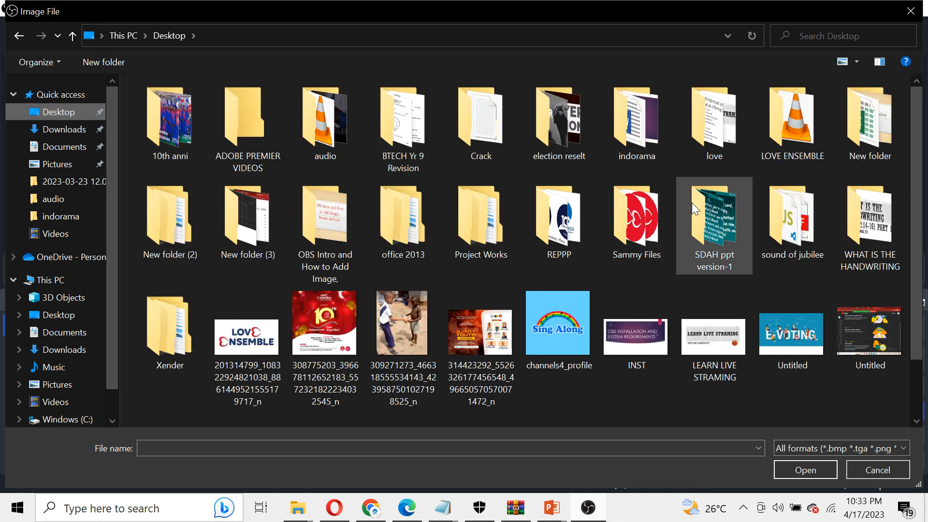
double_click(635, 242)
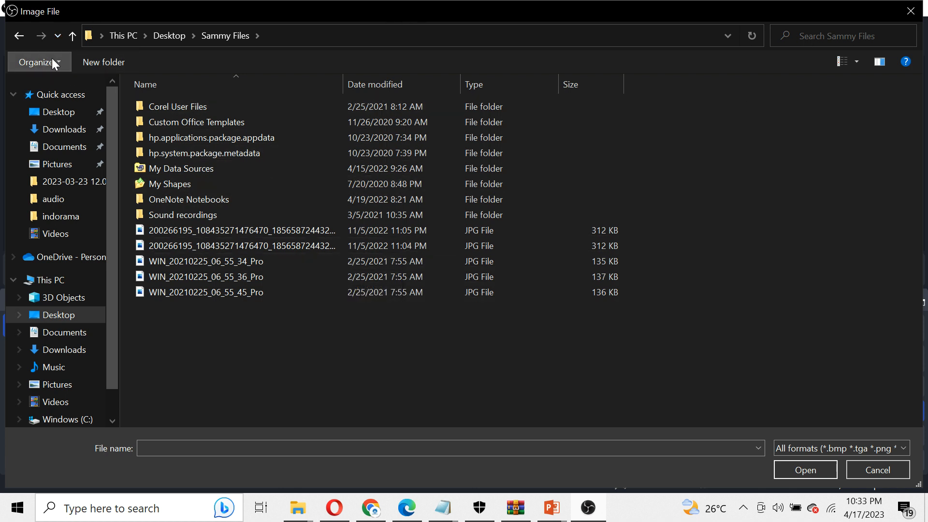
left_click(70, 37)
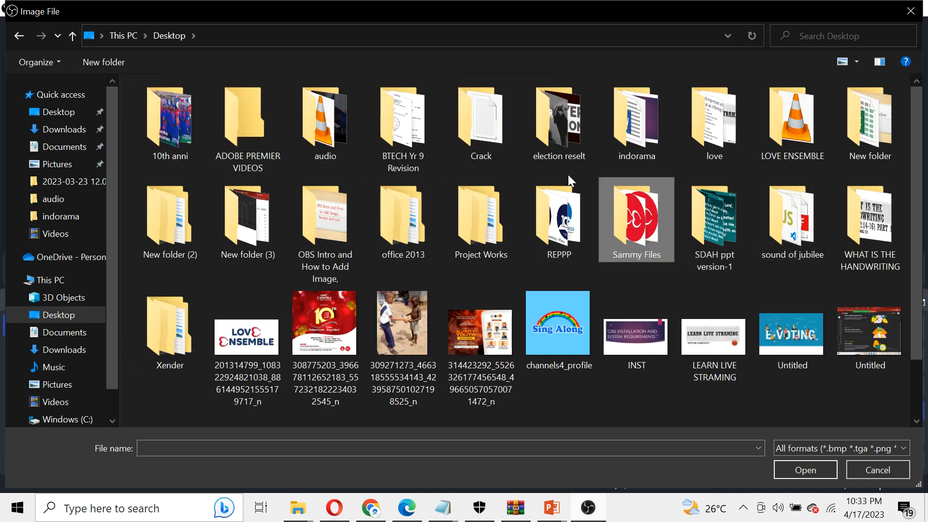
double_click(177, 135)
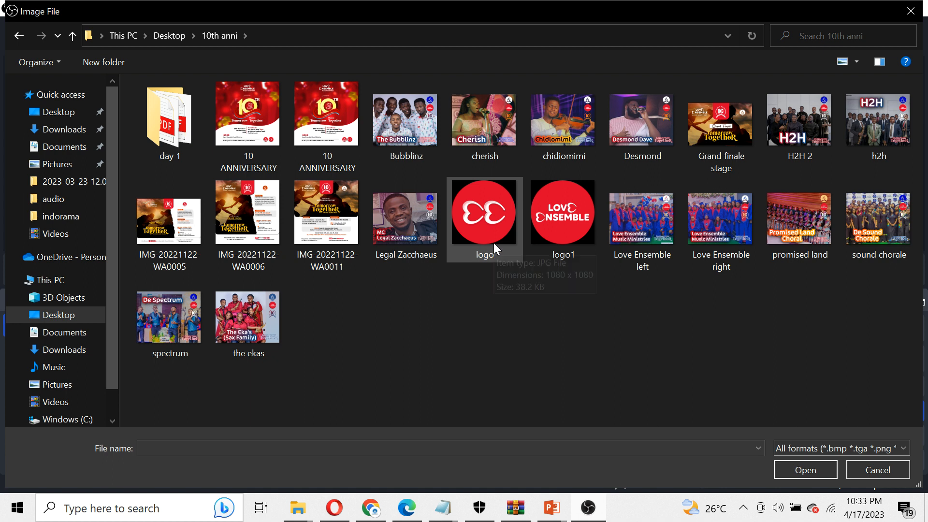
left_click(494, 243)
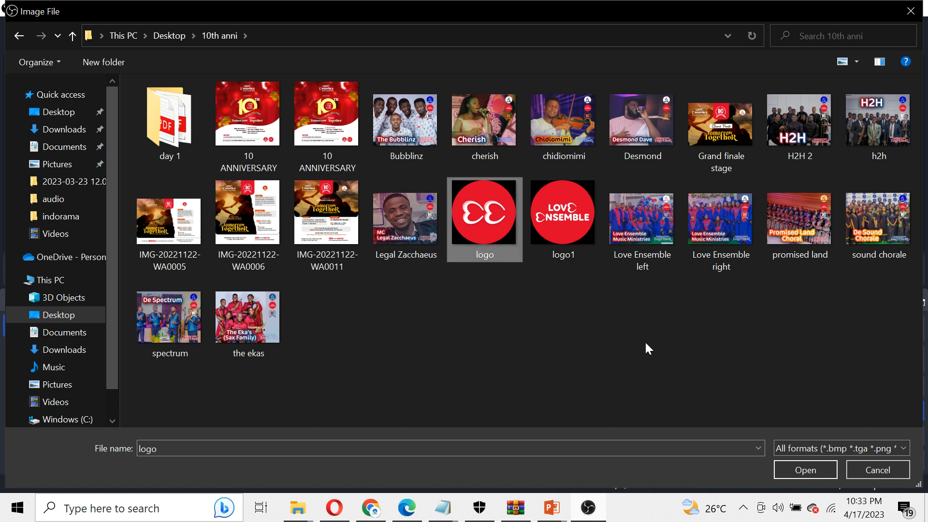
left_click(800, 471)
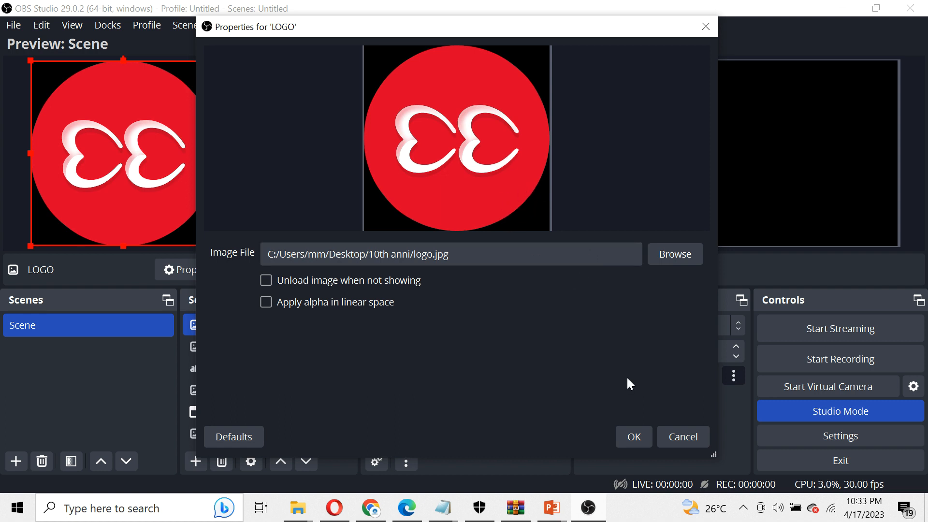
Step: Confirm LOGO properties, shrink the logo into the top-right corner, and transition it to Program
left_click(745, 509)
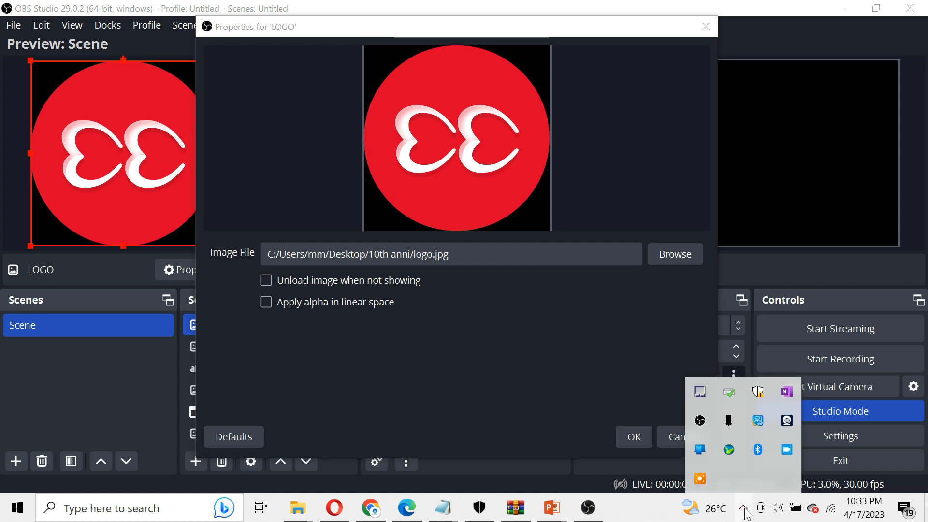
left_click(745, 509)
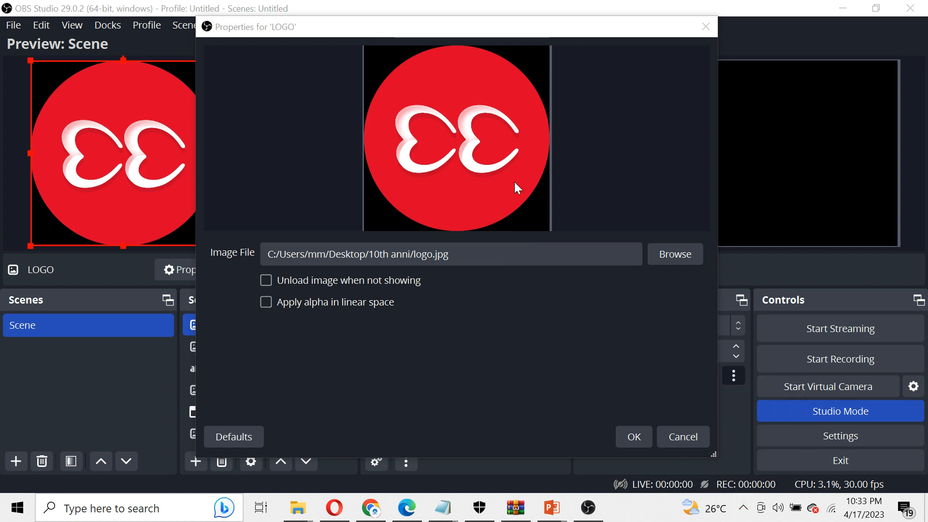
left_click(631, 432)
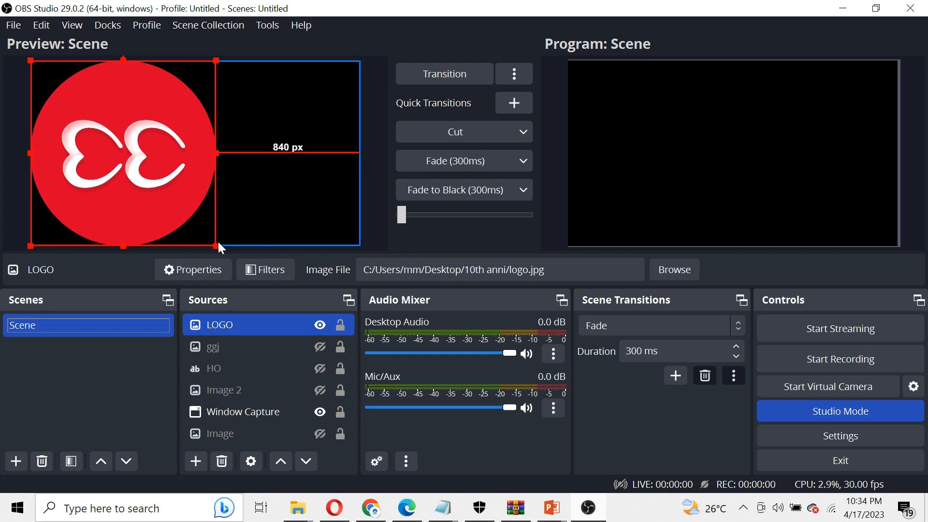
left_click_drag(216, 245, 312, 114)
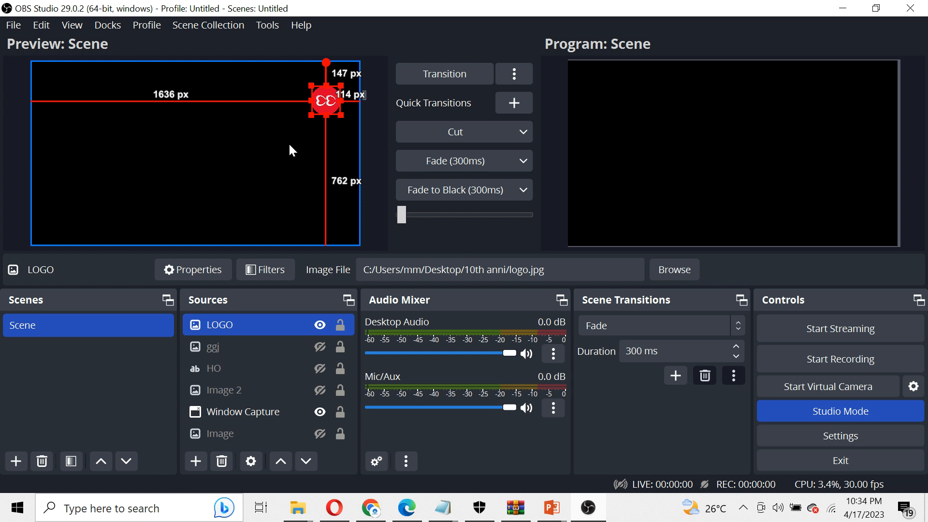
left_click_drag(404, 213, 600, 210)
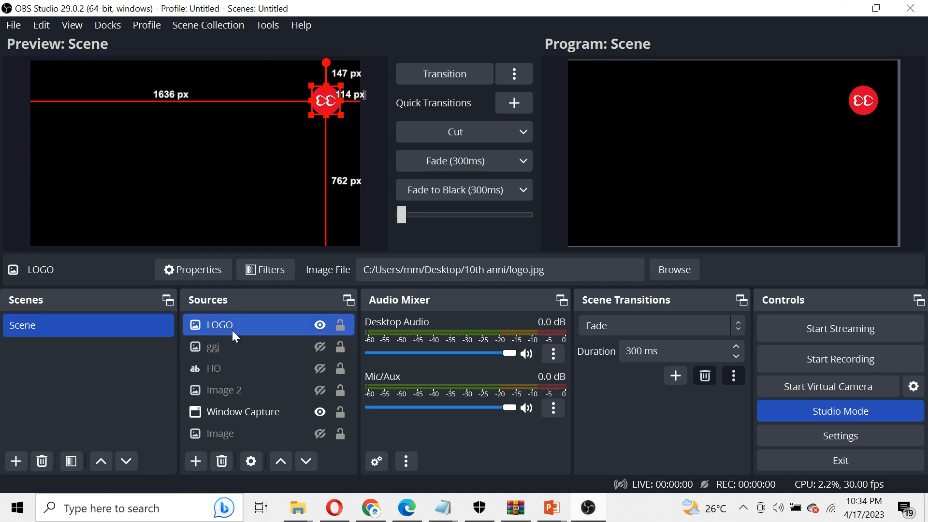
Step: Select the LOGO source and nudge the logo slightly up and left in the preview
left_click(319, 325)
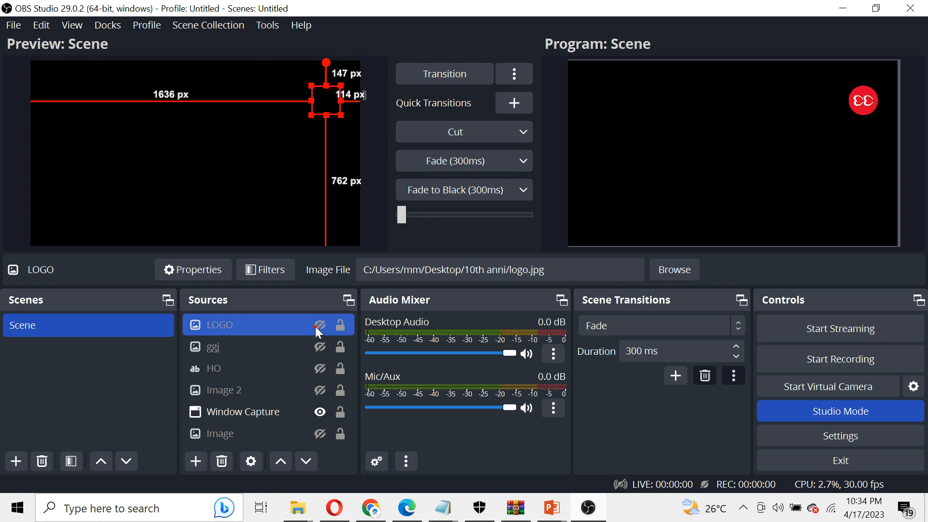
left_click(316, 327)
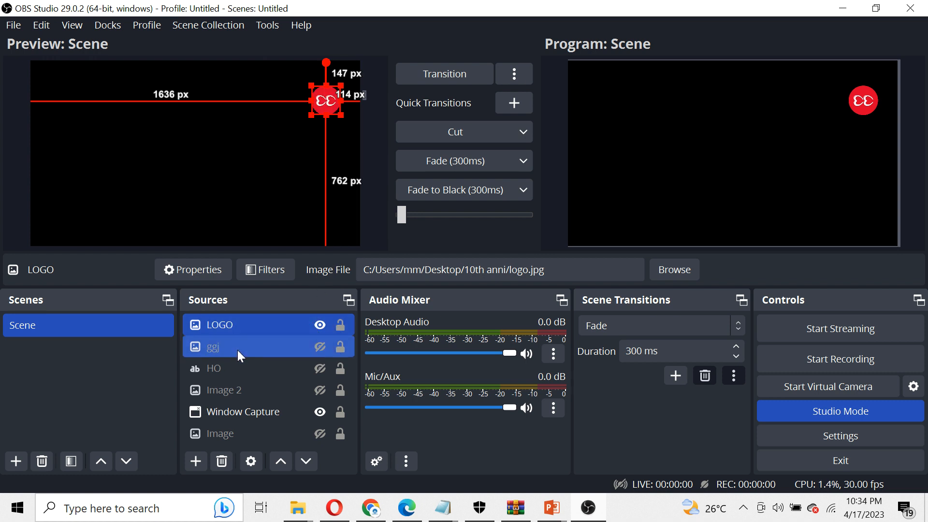
left_click(224, 328)
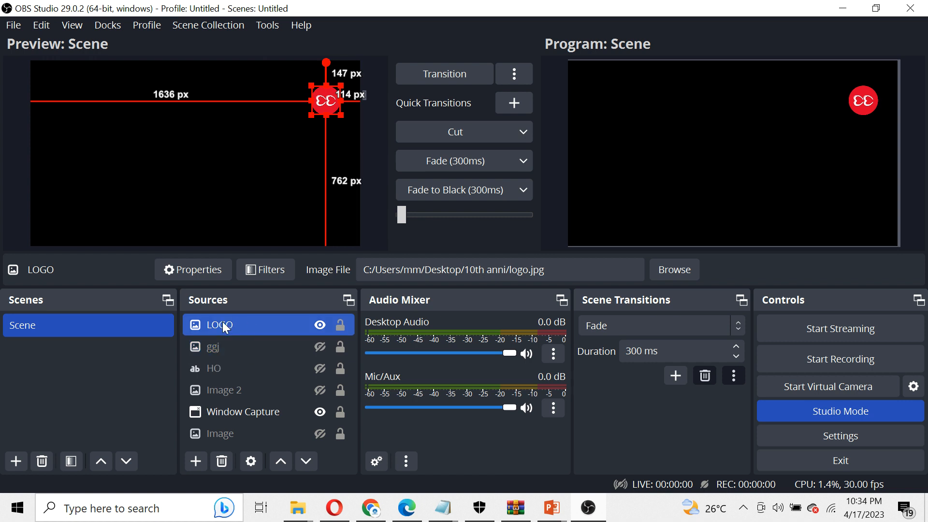
right_click(224, 325)
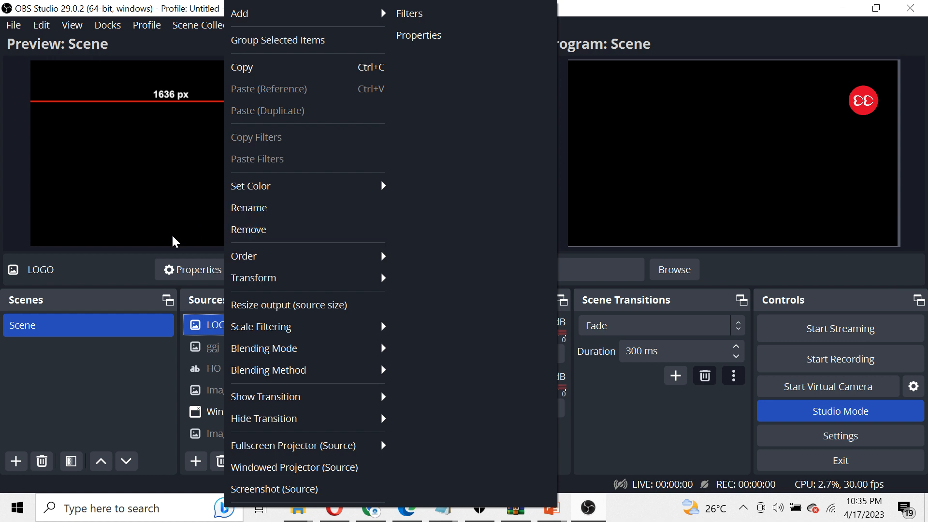
left_click(194, 233)
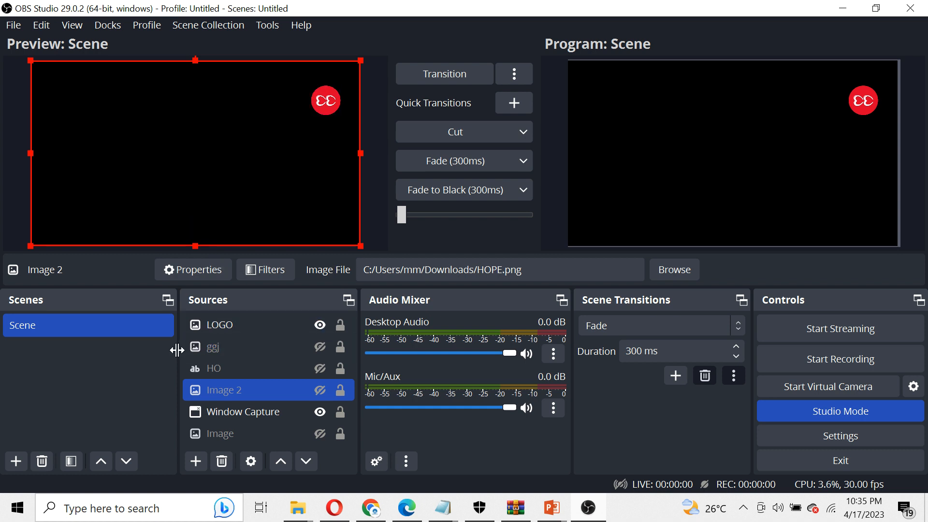
left_click(243, 411)
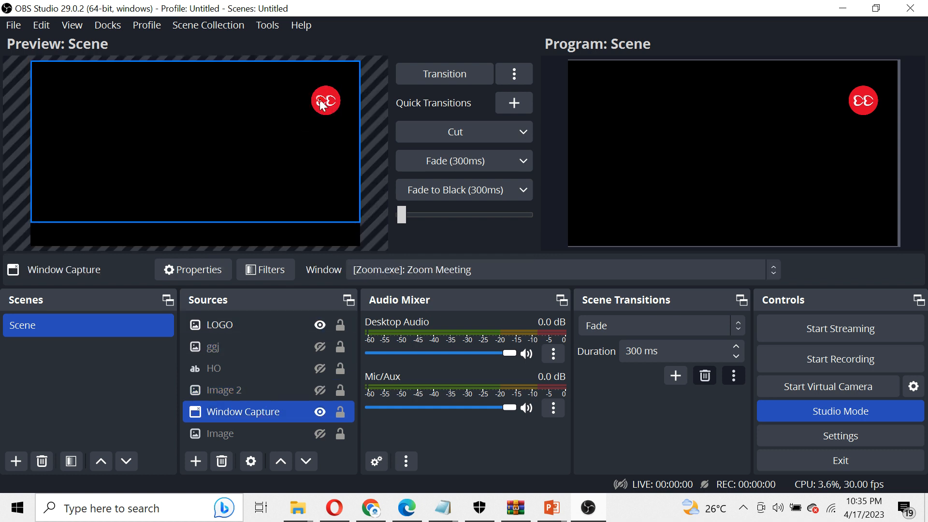
left_click(245, 323)
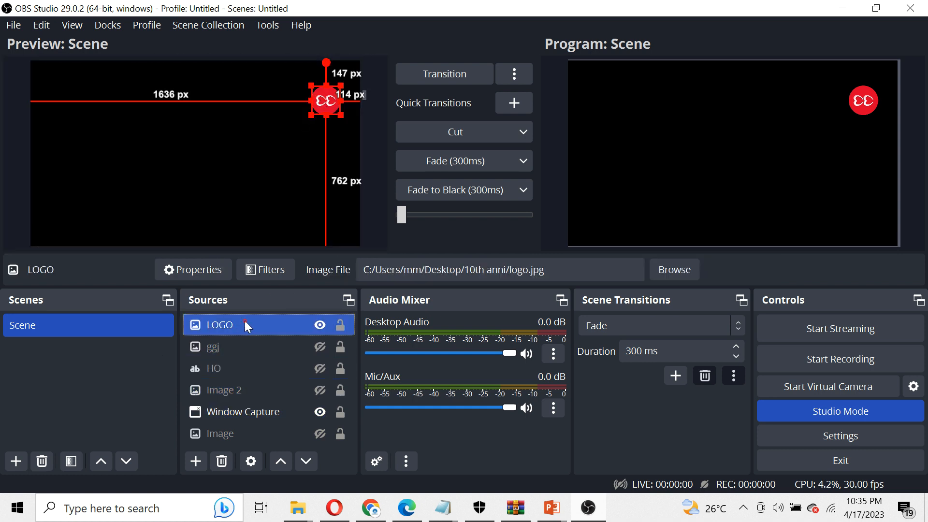
left_click_drag(326, 101, 308, 94)
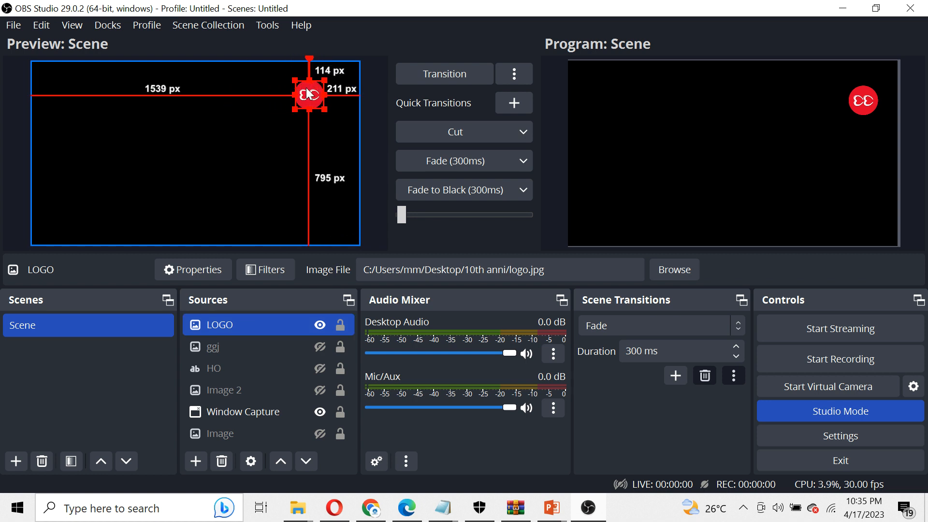
Step: Lock the LOGO source, open and cancel its Properties, then unlock it
left_click(341, 328)
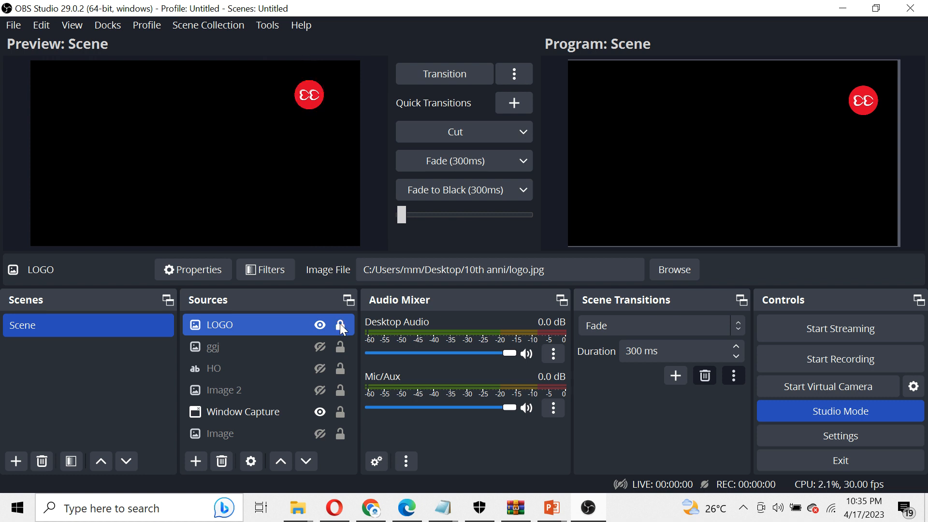
left_click(223, 390)
left_click(221, 434)
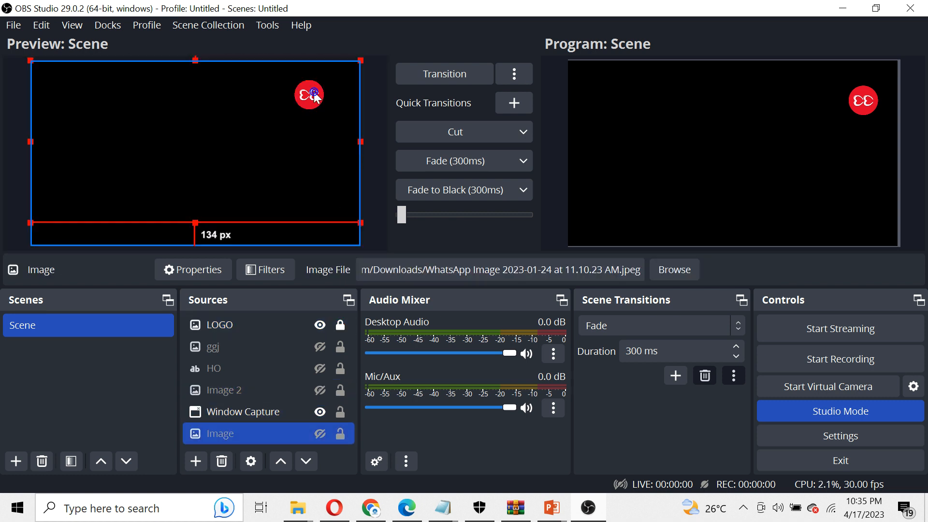
left_click(224, 390)
left_click(224, 344, "ctrl")
double_click(230, 326)
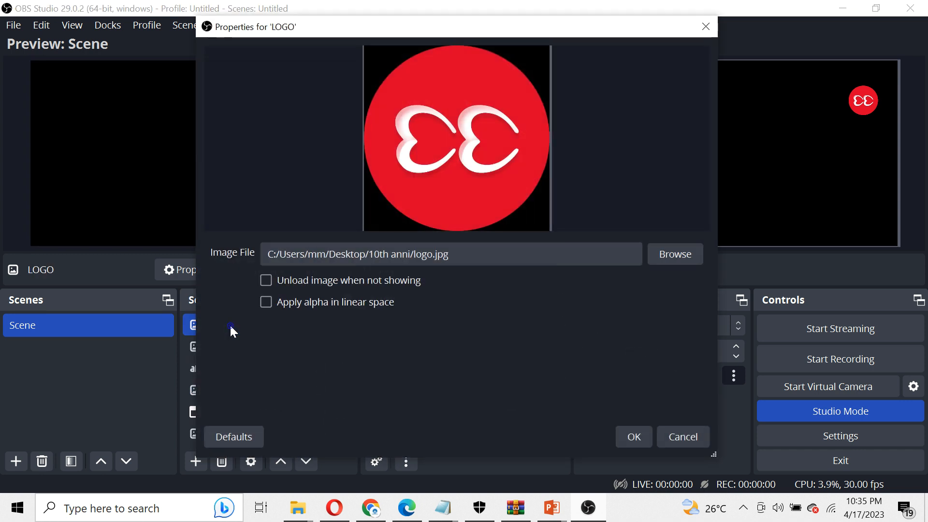
left_click(688, 444)
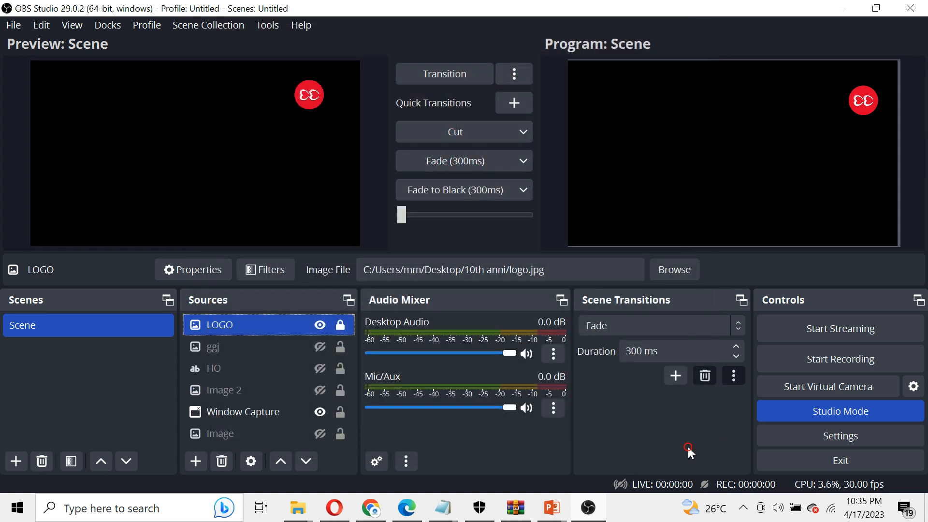
left_click(340, 325)
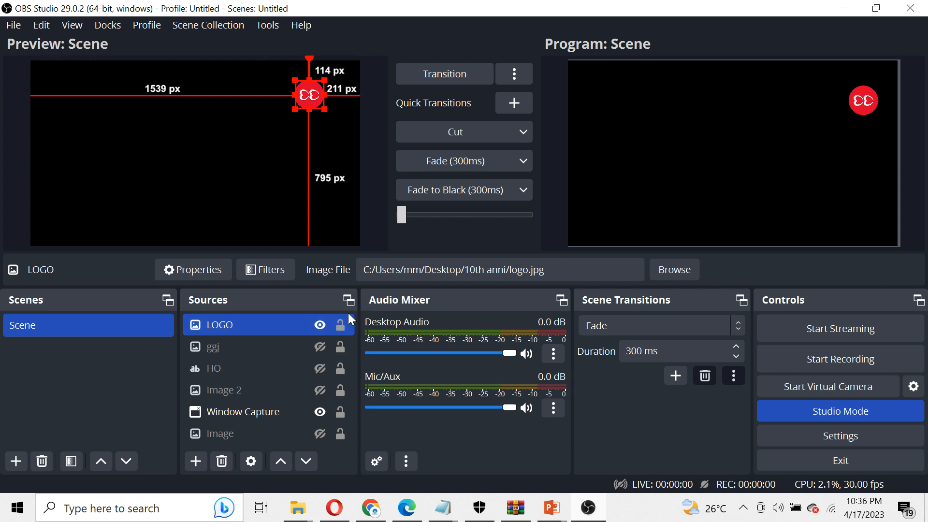
left_click(442, 507)
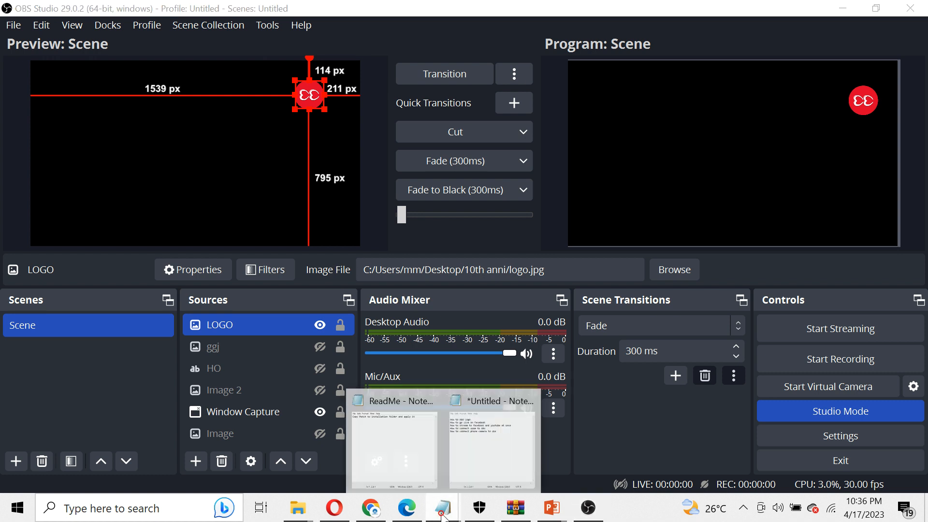
left_click(513, 448)
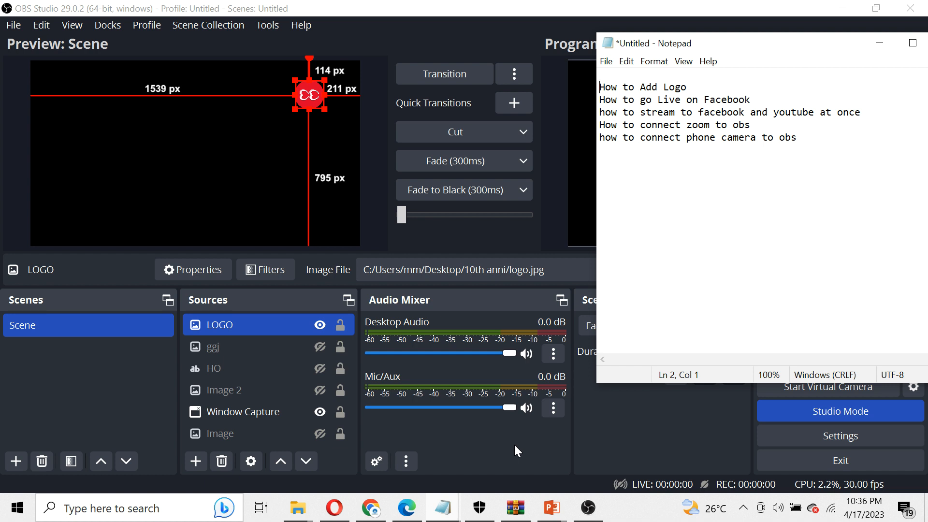
left_click(633, 7)
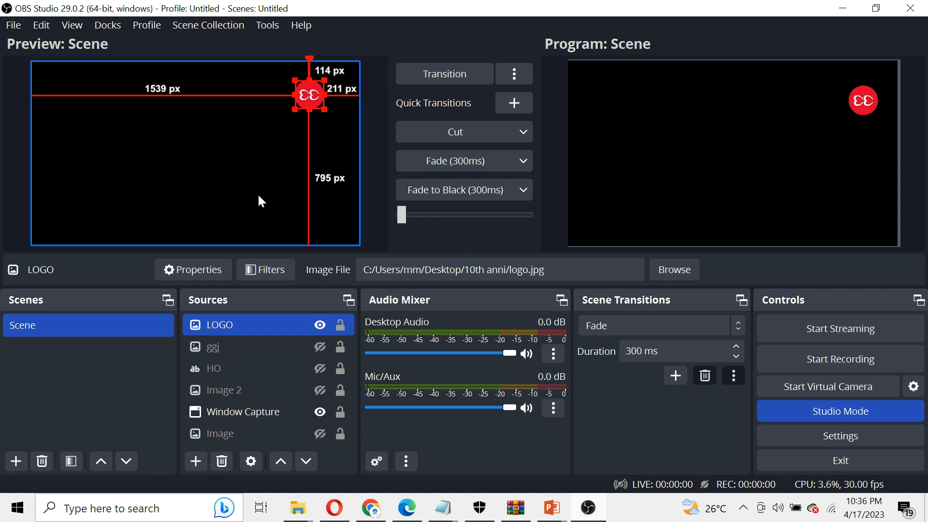
Step: Toggle source visibility so the Image source's River of Blessings flyer is shown
left_click(319, 412)
left_click(319, 412)
left_click(319, 390)
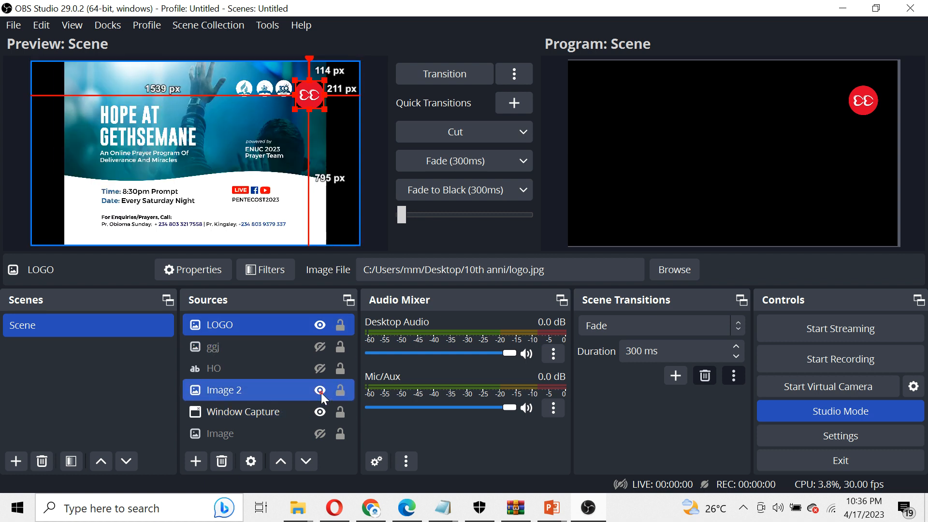
left_click(320, 390)
left_click(303, 440)
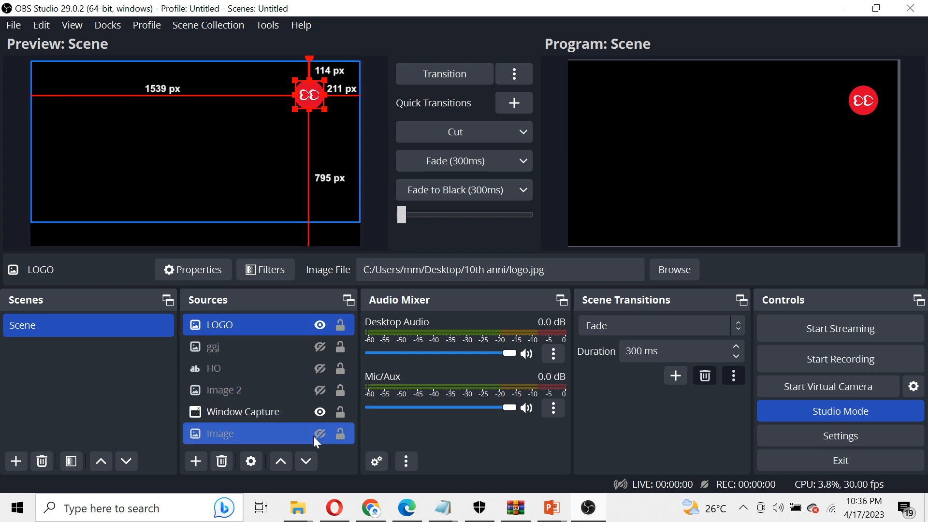
left_click(319, 434)
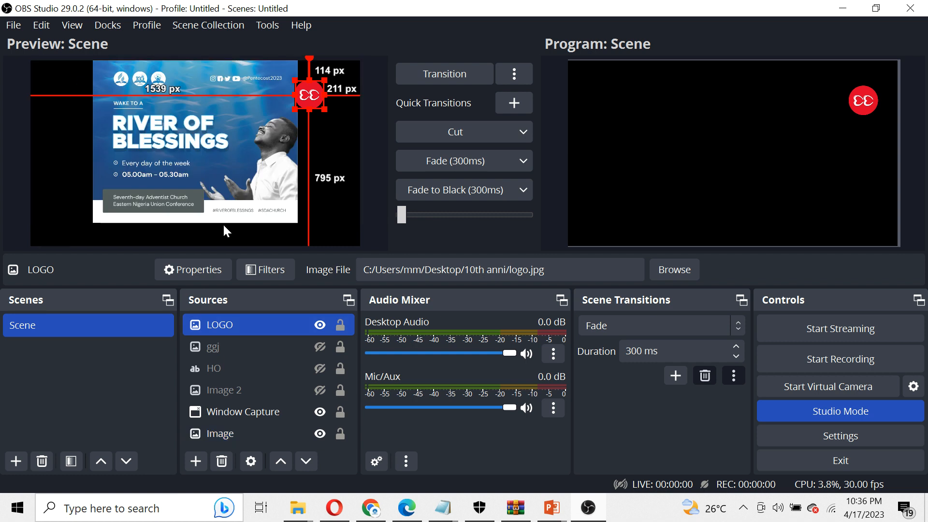
Step: Shift the River of Blessings flyer left in the preview and transition it to Program
left_click(198, 161)
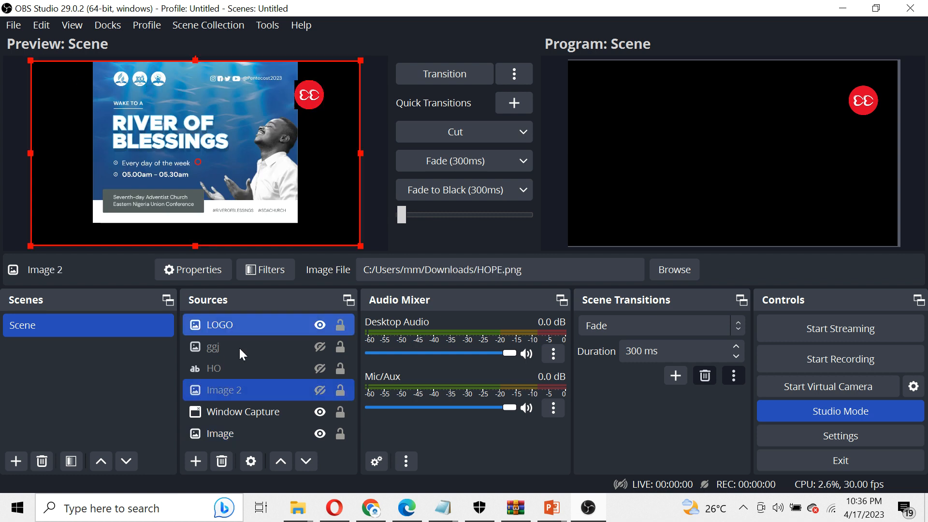
left_click(241, 437)
mouse_move(198, 176)
left_mouse_down()
mouse_move(128, 189)
mouse_move(211, 188)
left_mouse_up()
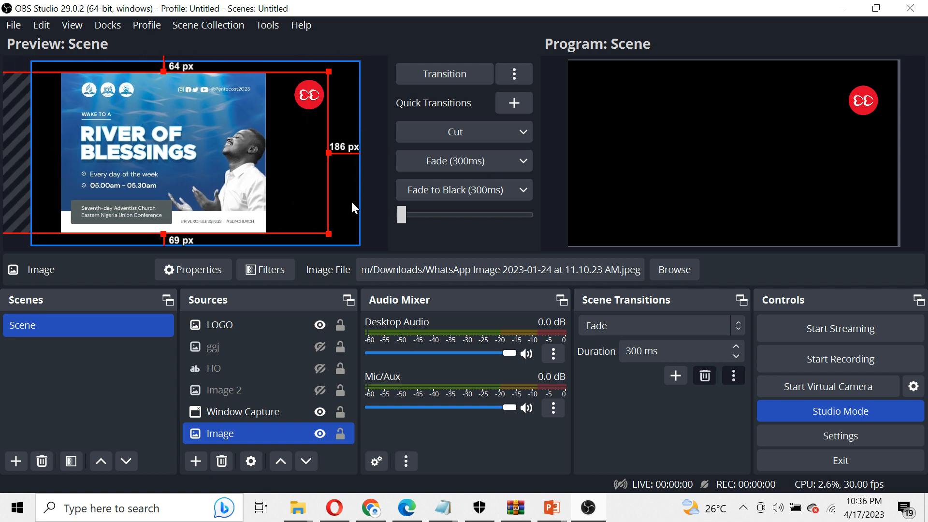
left_click_drag(403, 220, 579, 212)
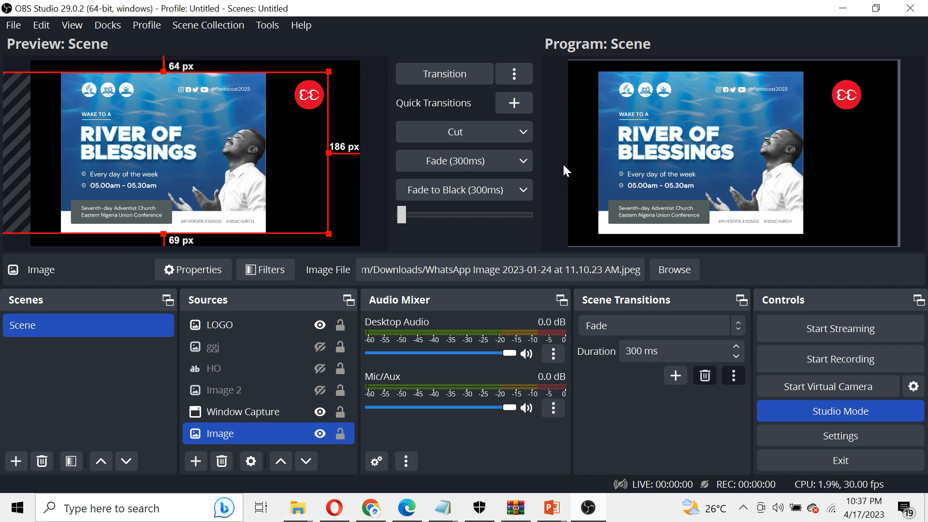
Step: Switch to Chrome and open the Facebook home feed, scrolling through it
left_click(374, 515)
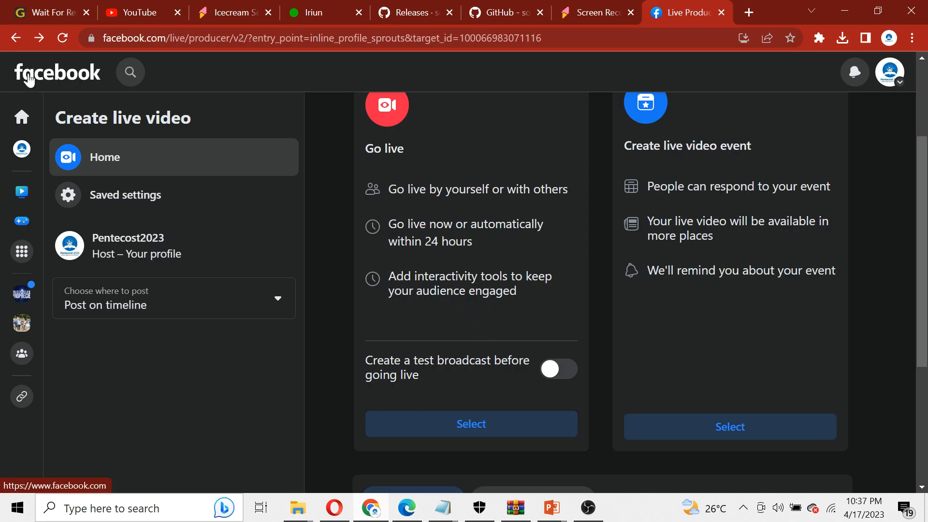
left_click(73, 75)
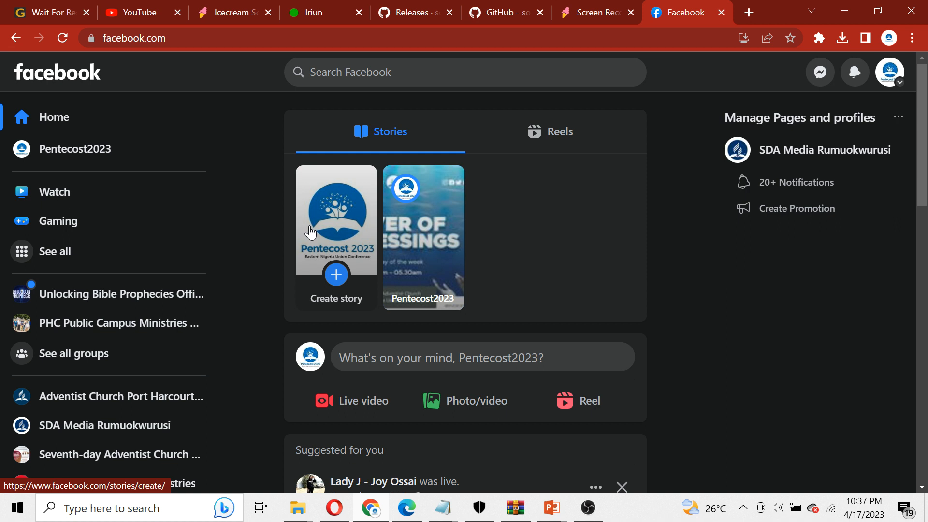
scroll(310, 232, "down", 15)
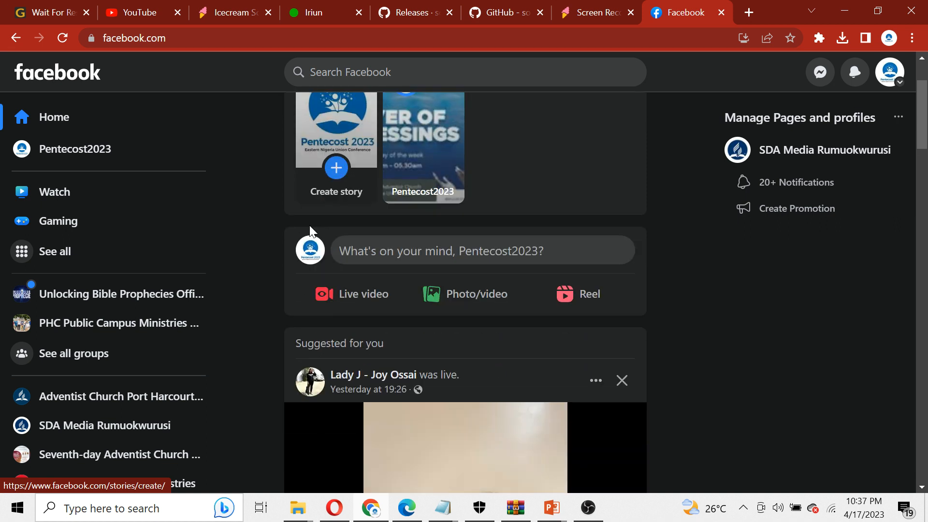
scroll(311, 231, "down", 20)
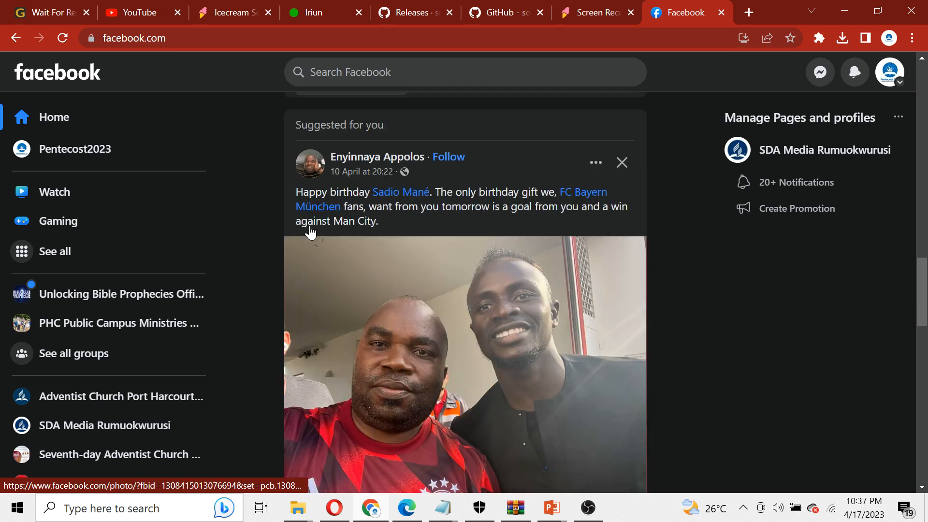
scroll(310, 232, "up", 10)
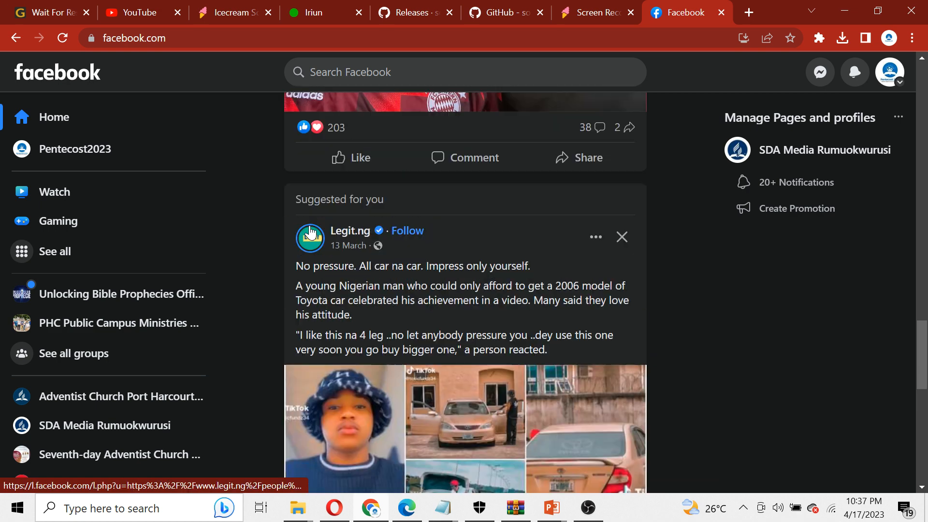
scroll(310, 231, "up", 20)
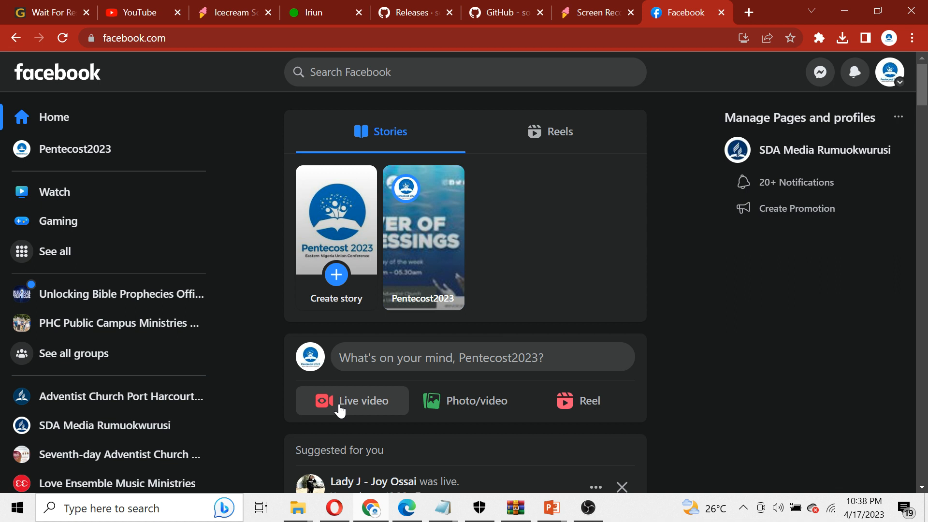
Step: Start a Facebook live video from the post composer and select Go live
left_click(362, 404)
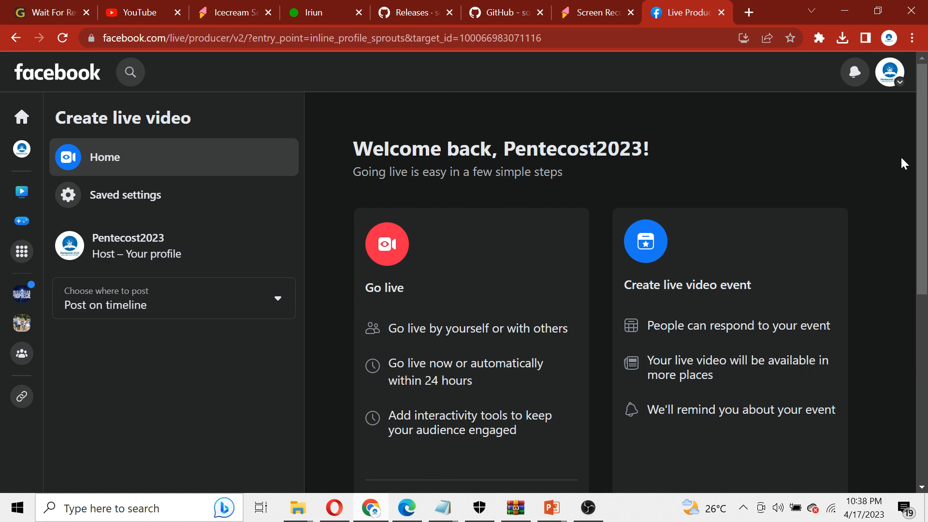
scroll(923, 159, "down", 3)
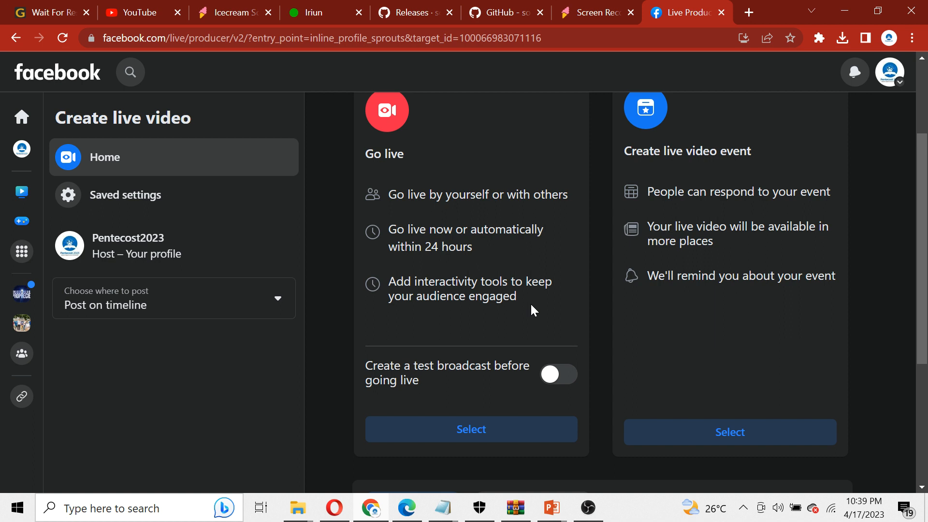
left_click(468, 434)
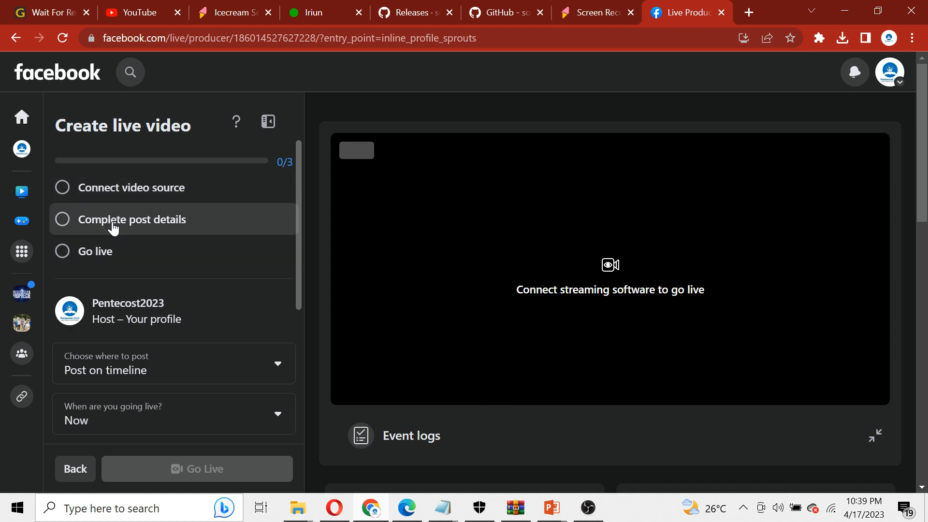
Step: Bring up Facebook Live Producer and scroll to the Streaming software setup with the stream key
left_click(589, 512)
mouse_move(540, 497)
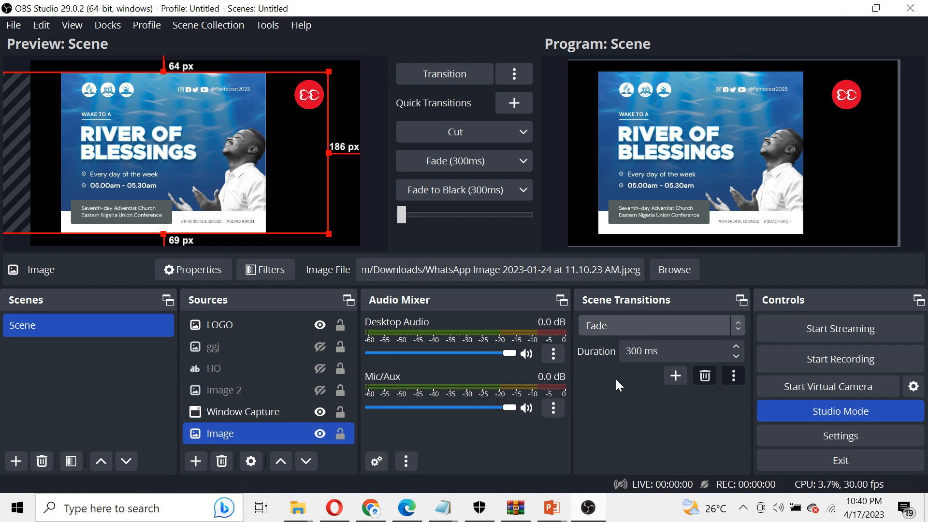
left_click(370, 508)
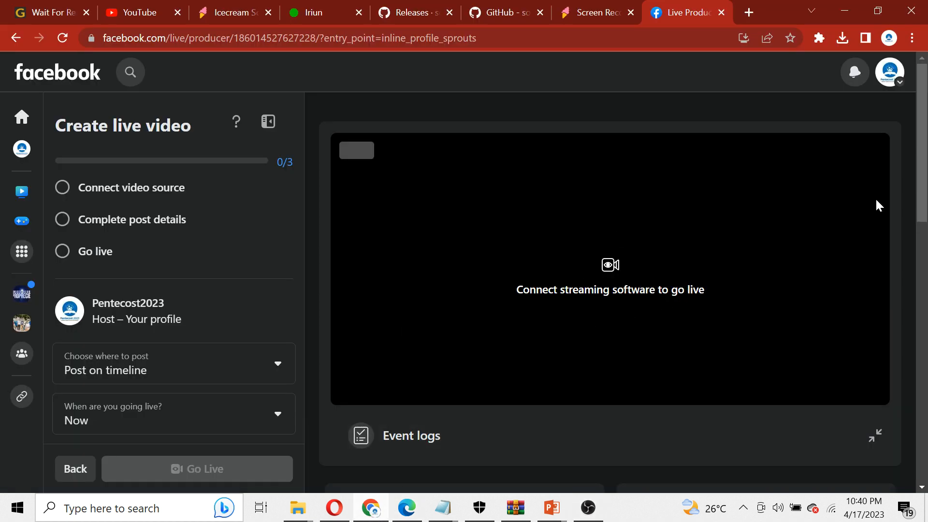
left_click_drag(925, 204, 925, 321)
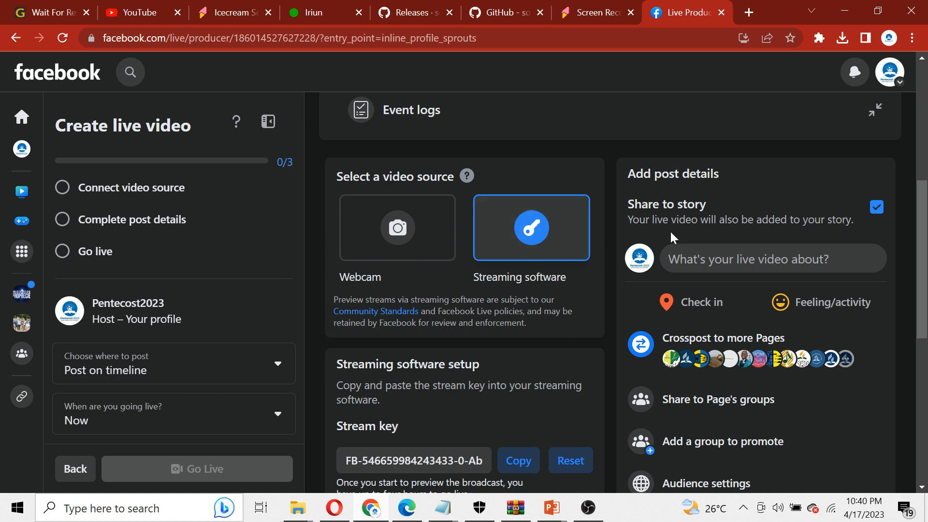
Step: Copy the Facebook stream key, check it in its field, and switch back to OBS Studio
scroll(922, 215, "down", 3)
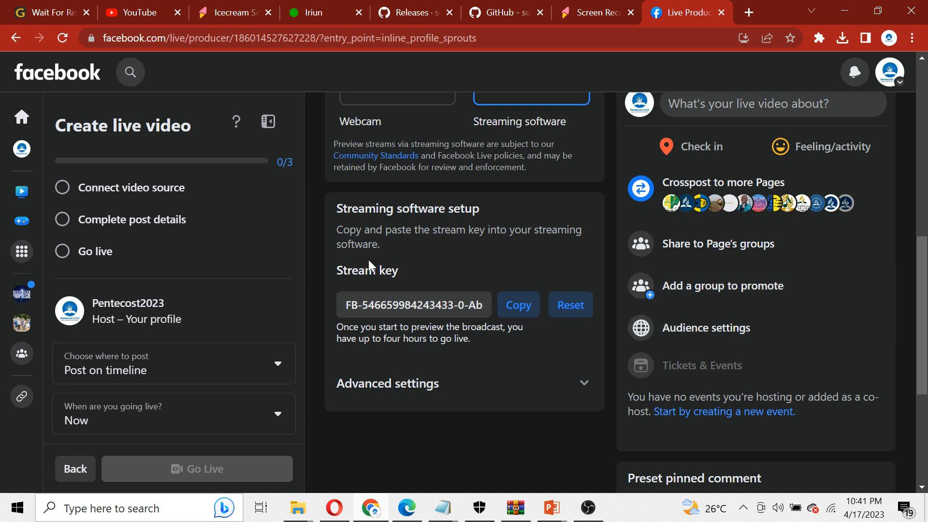
left_click(520, 312)
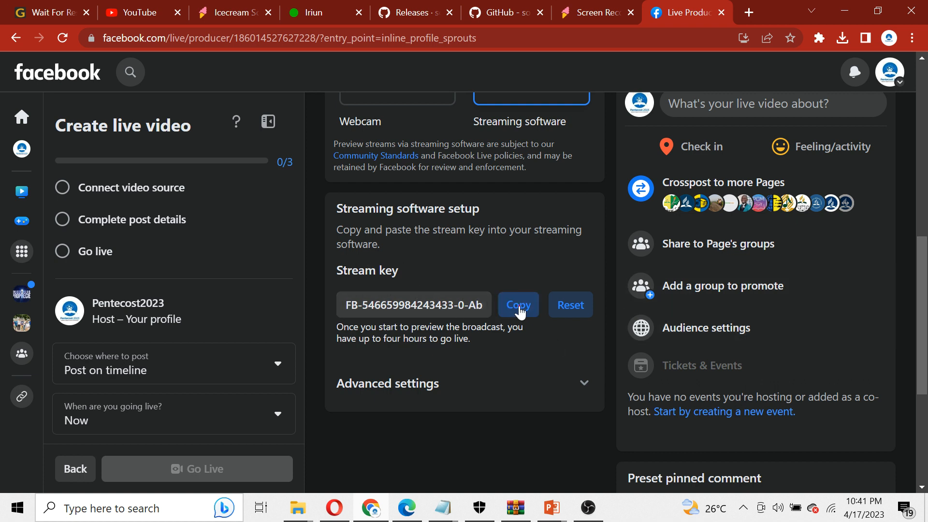
left_click(387, 310)
key("Right")
key("Right")
key("Right")
key("Right")
key("Right")
key("Right")
key("Right")
key("Right")
key("Right")
key("Right")
key("Right")
key("Right")
key("Right")
key("Right")
key("Right")
key("Right")
key("Right")
key("Right")
key("Right")
key("Right")
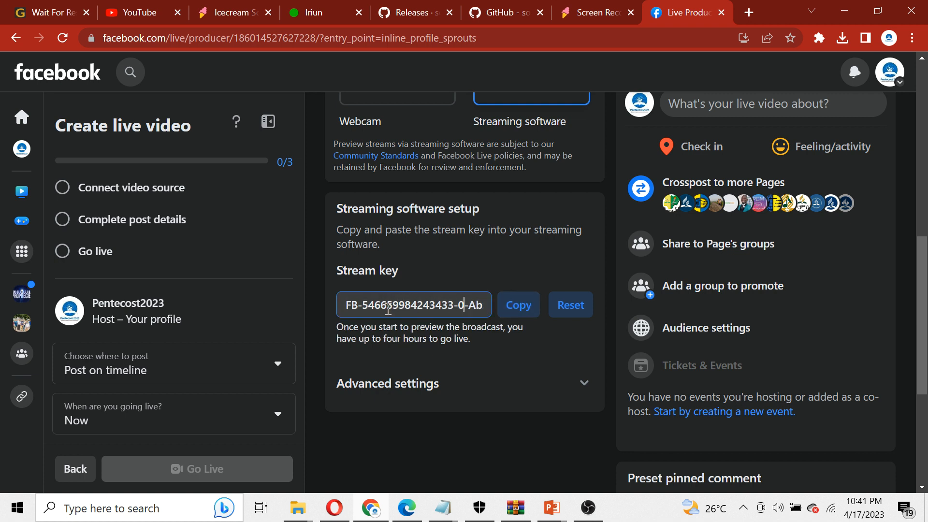
key("Left")
key("Left")
key("Left")
key("Left")
key("Left")
key("Left")
key("Left")
key("Left")
key("Left")
key("Left")
key("Left")
key("Left")
key("Left")
key("Left")
key("Left")
key("Left")
key("Left")
key("Left")
key("Left")
key("Left")
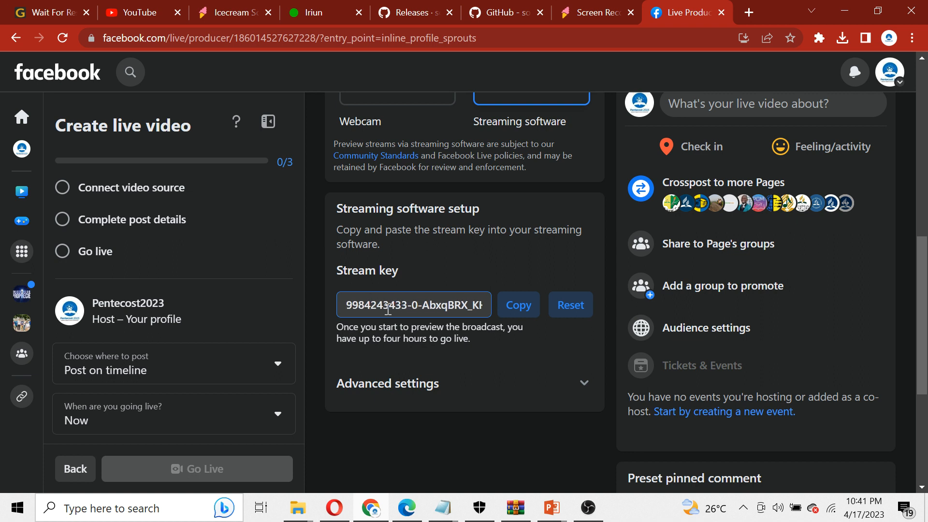
left_click(588, 508)
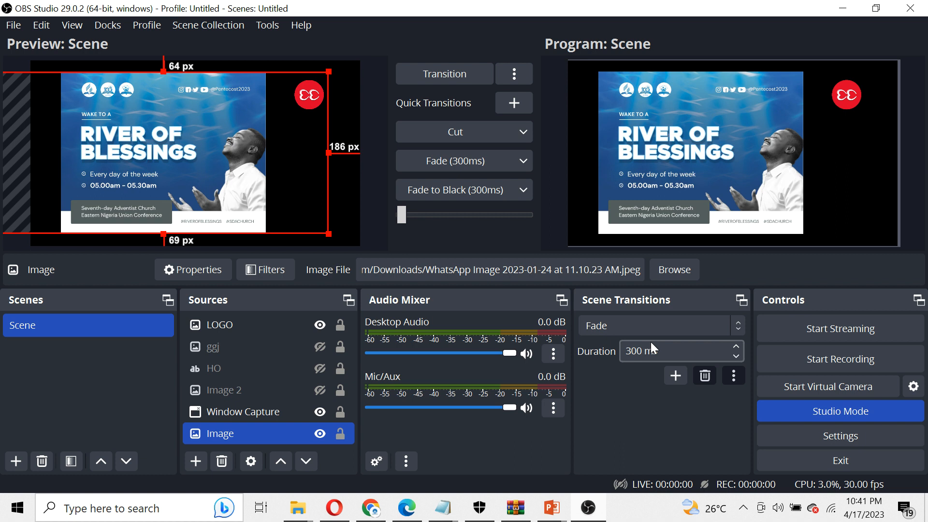
left_click(840, 442)
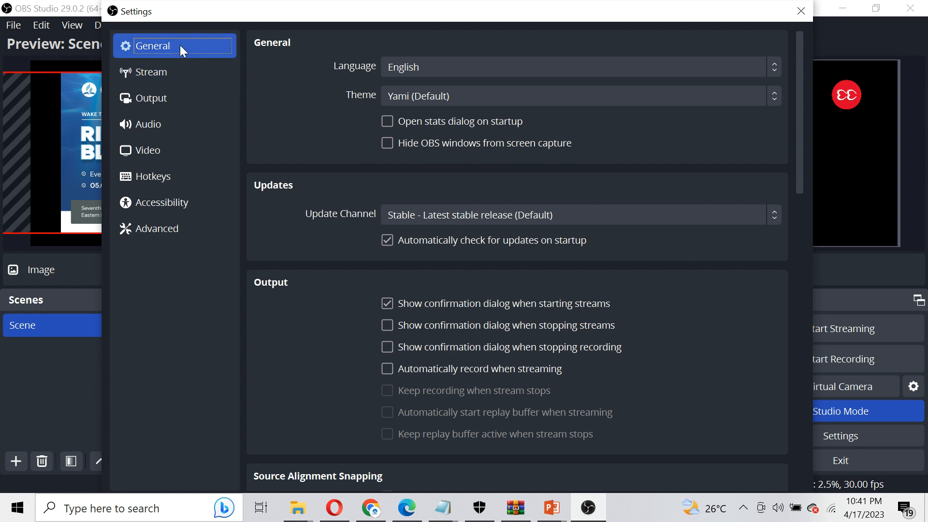
Step: Browse the Stream, Output, Audio, Video, Hotkeys, Accessibility and Advanced settings pages, ending on Stream
left_click(169, 68)
left_click(160, 108)
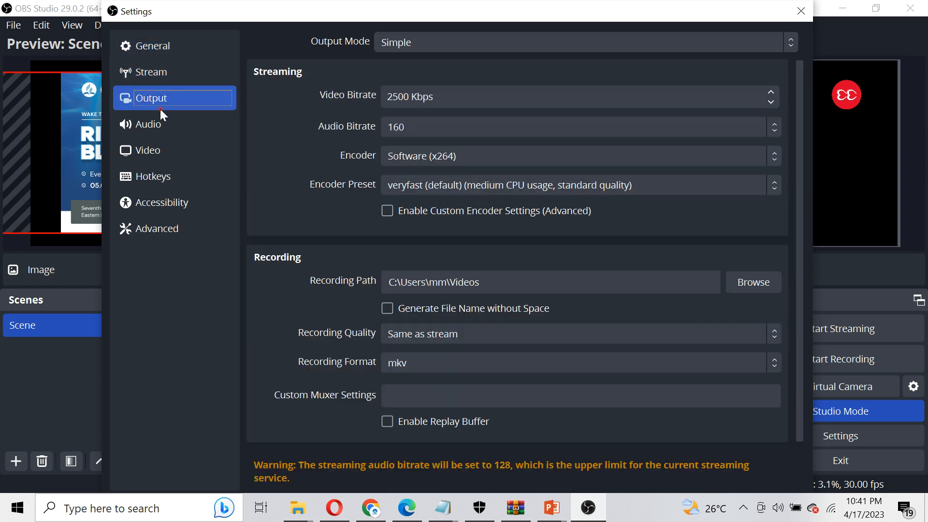
left_click(158, 126)
left_click(154, 152)
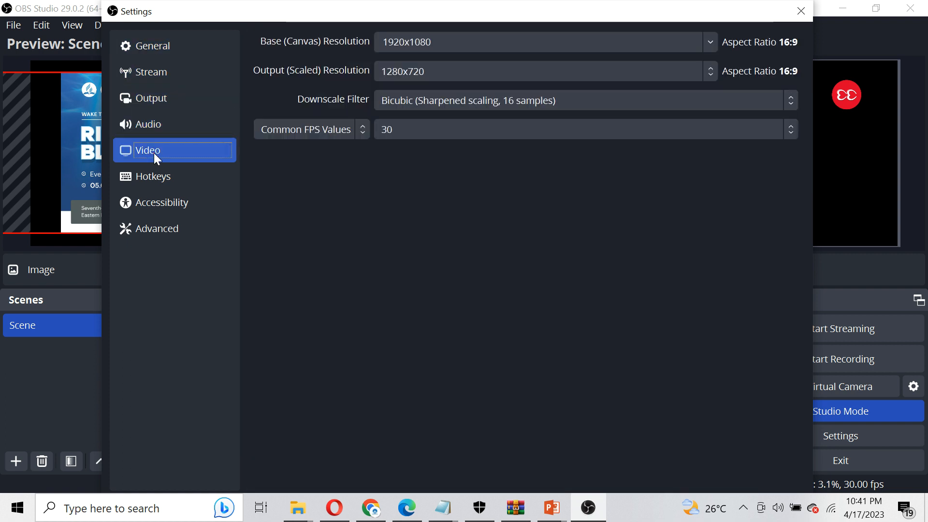
left_click(154, 169)
left_click(153, 202)
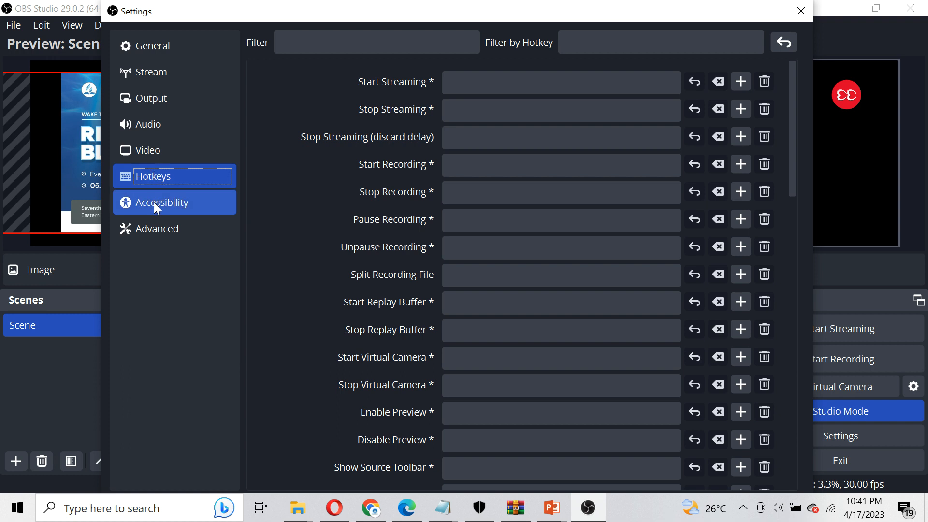
left_click(147, 231)
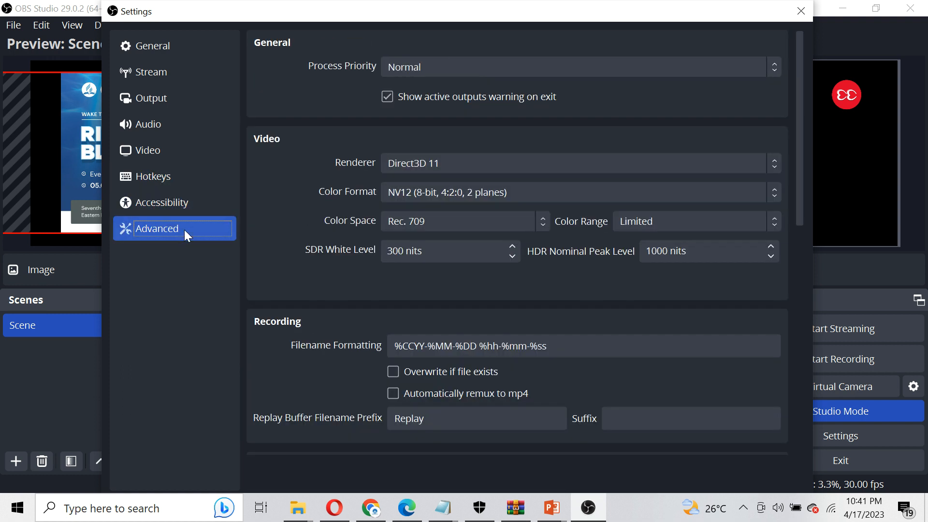
left_click(163, 81)
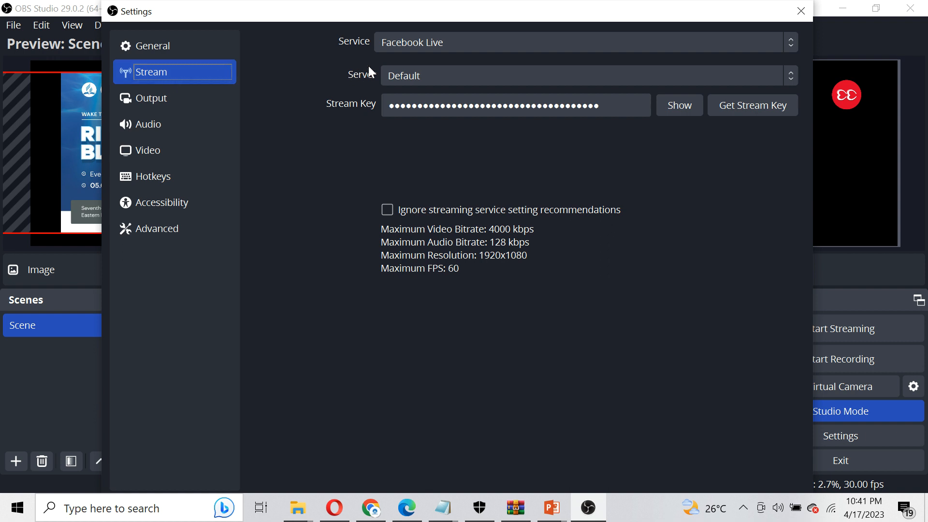
left_click(420, 47)
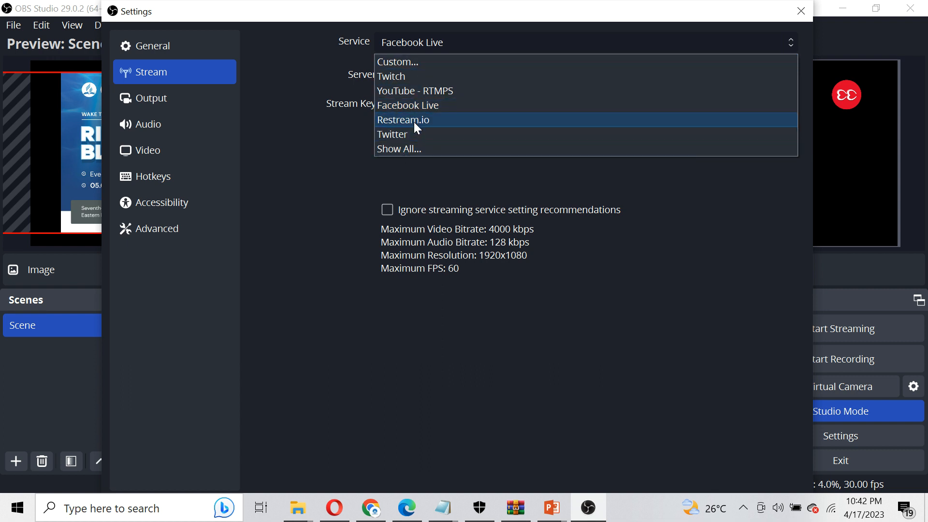
left_click(415, 92)
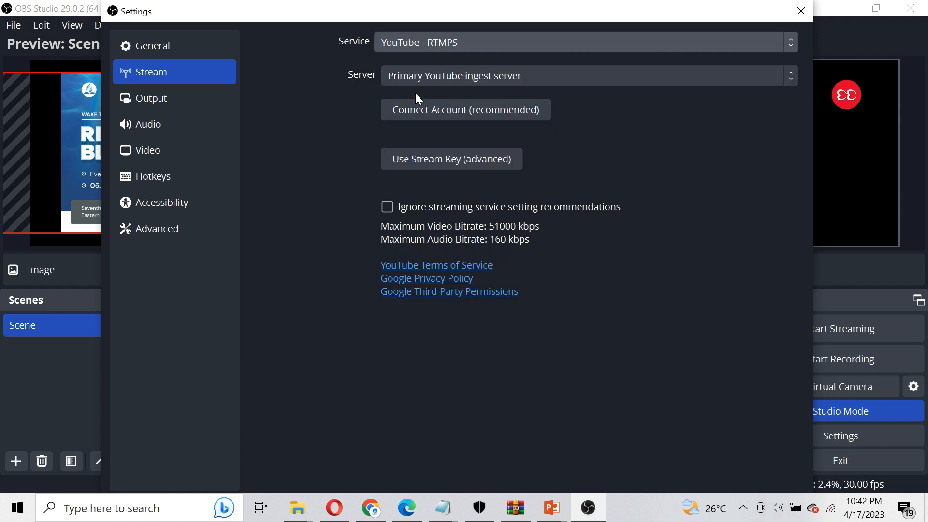
left_click(446, 50)
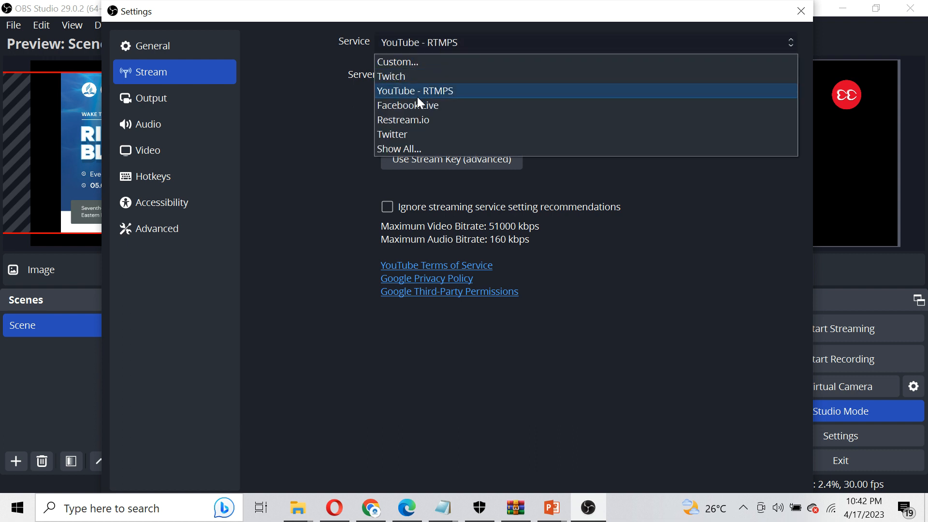
left_click(417, 121)
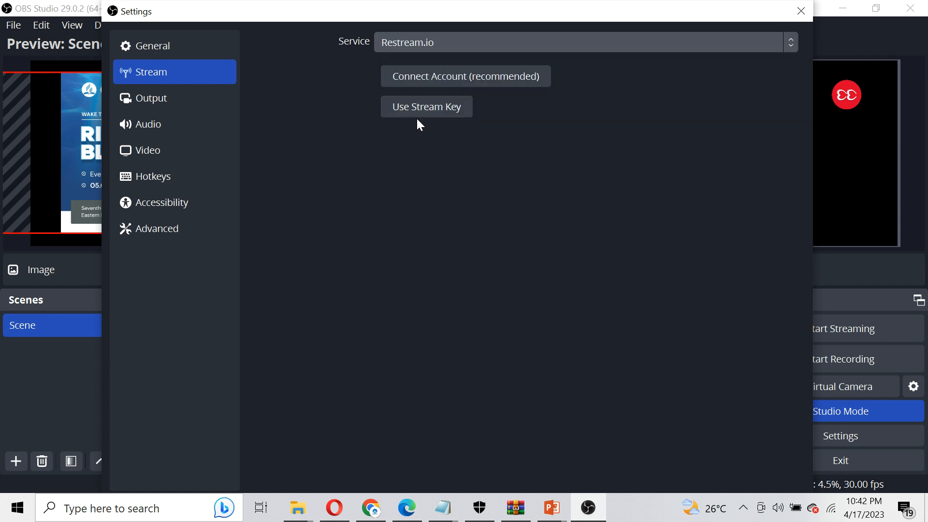
left_click(458, 45)
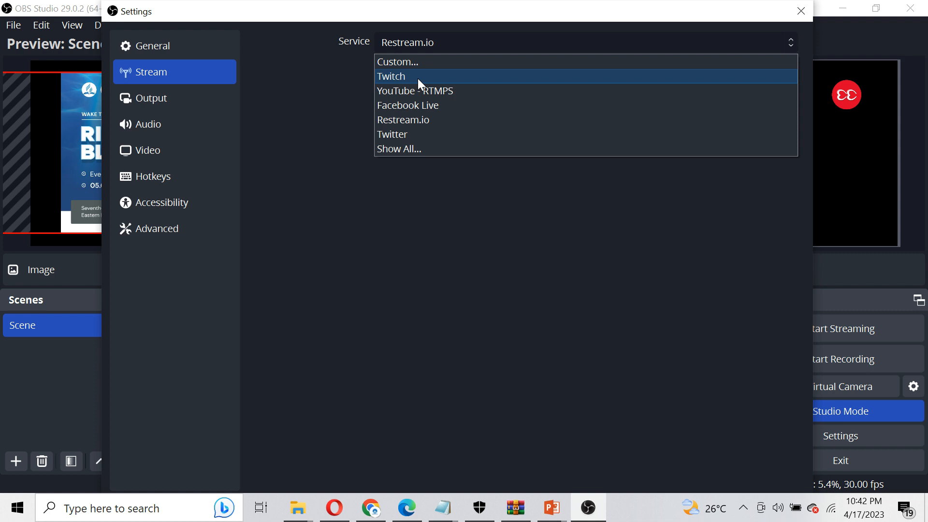
left_click(418, 78)
left_click(439, 36)
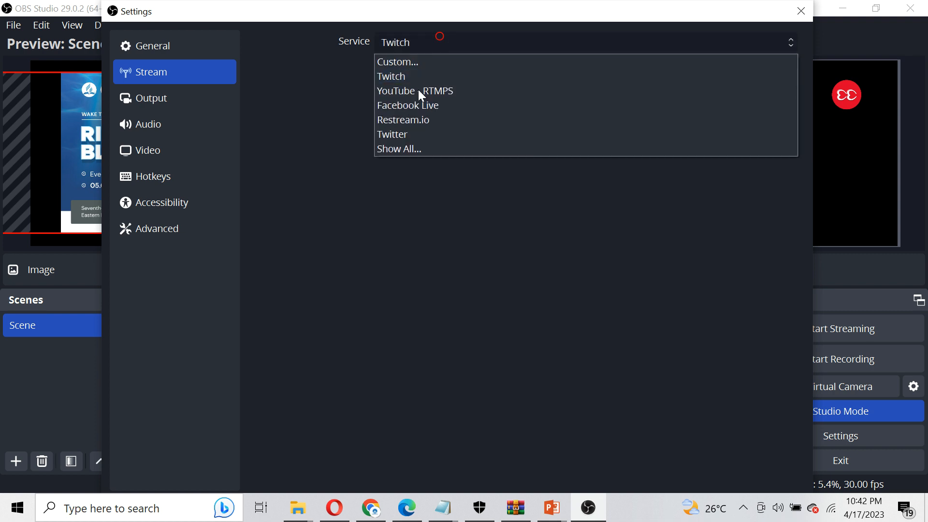
left_click(407, 149)
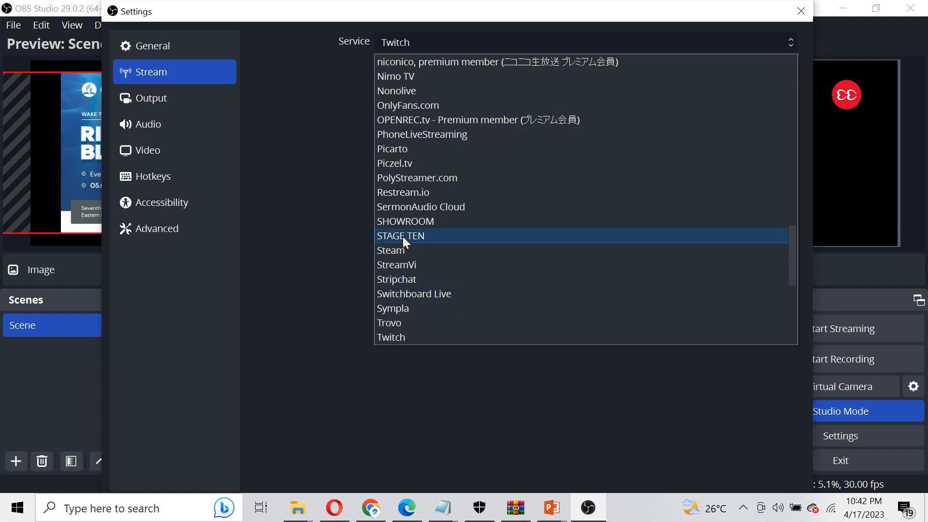
left_click(326, 227)
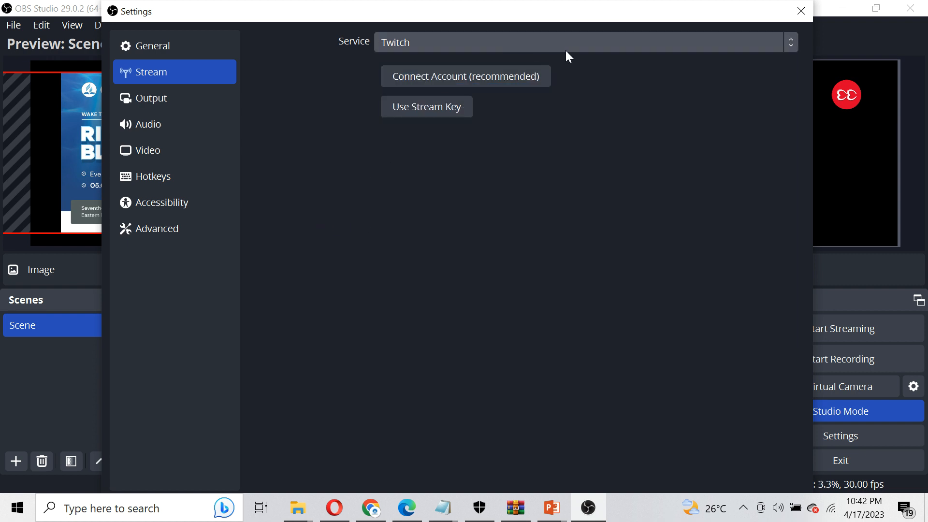
left_click(538, 43)
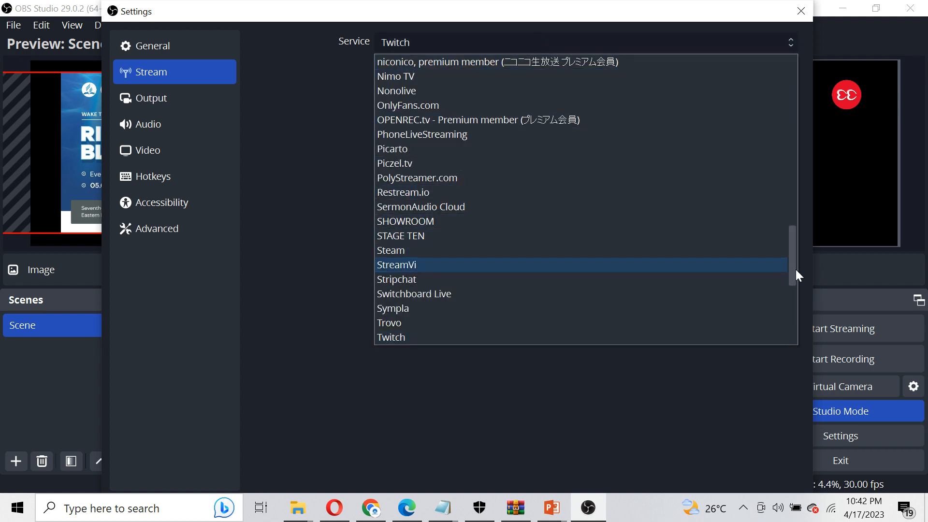
left_click_drag(796, 269, 801, 124)
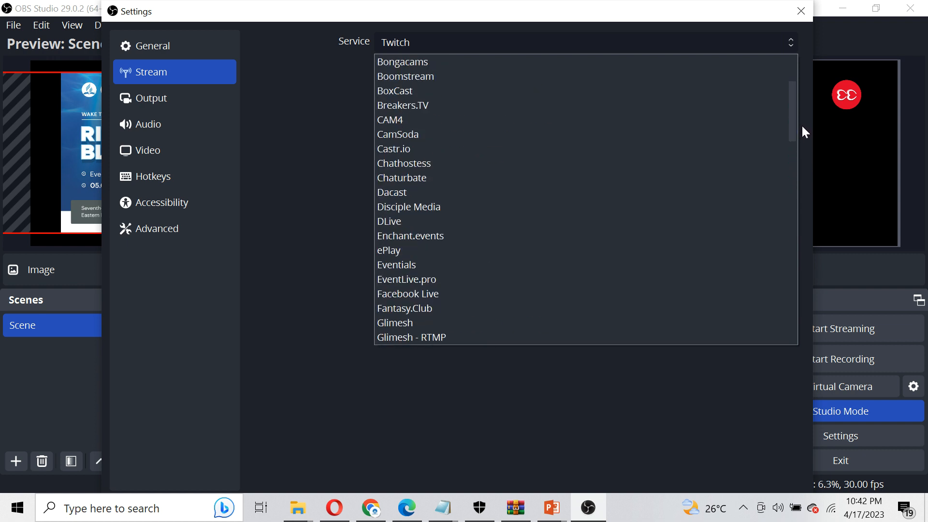
left_click(445, 295)
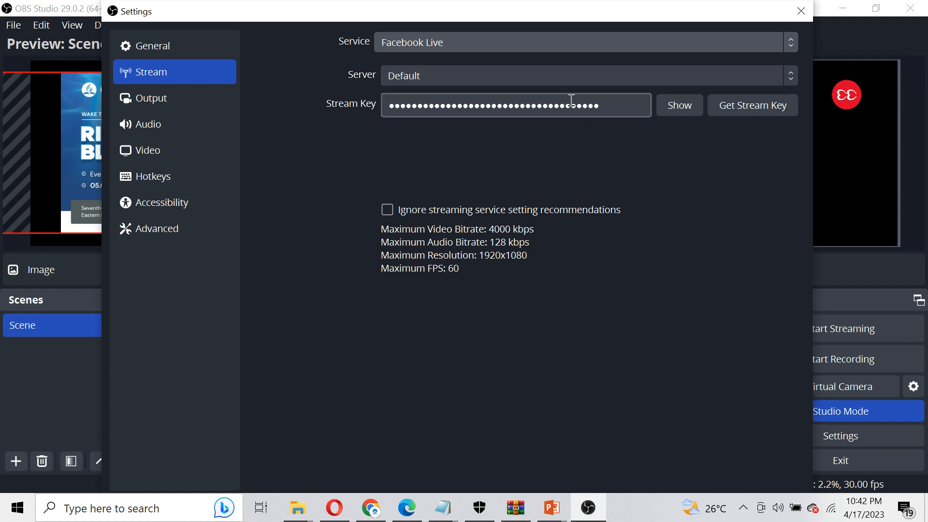
Step: Replace the old stream key with the pasted Facebook stream key
left_click(679, 112)
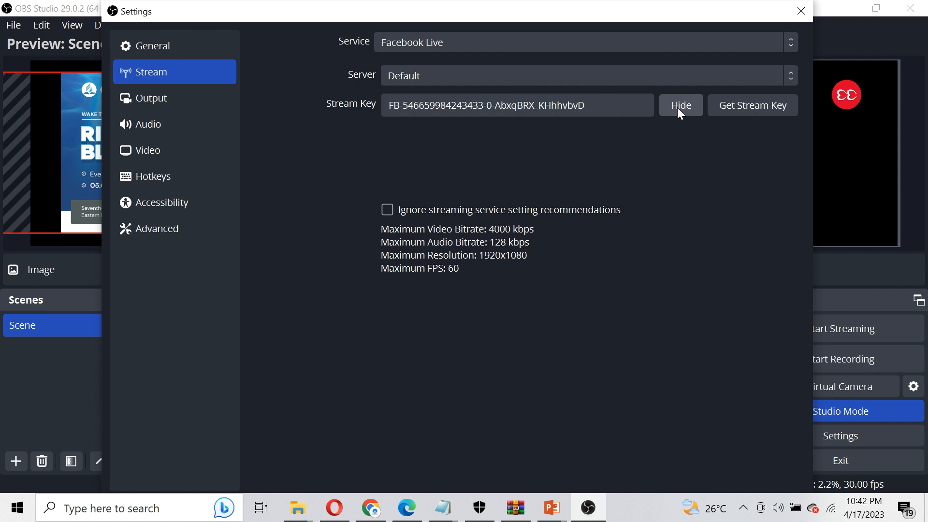
left_click(605, 110)
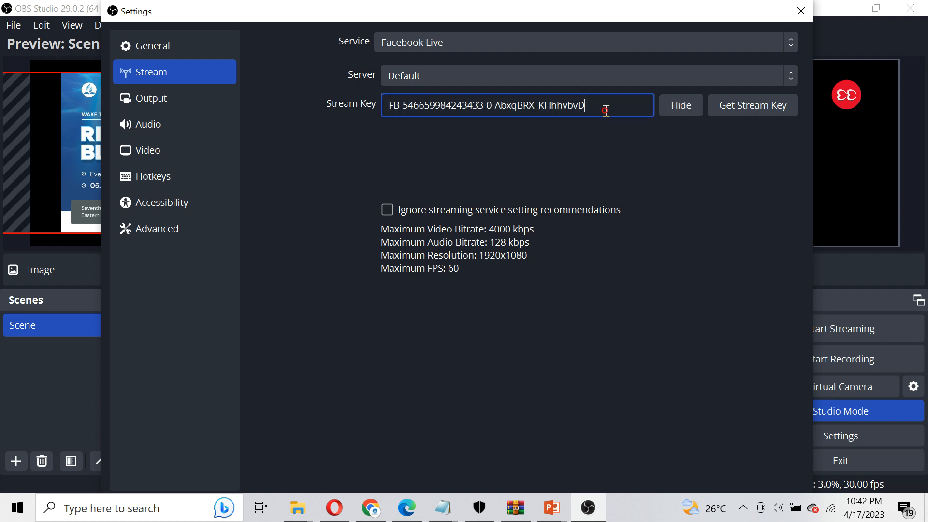
key("BackSpace")
key("BackSpace")
key("BackSpace")
key("BackSpace")
key("BackSpace")
key("BackSpace")
key("BackSpace")
key("BackSpace")
key("BackSpace")
key("BackSpace")
key("BackSpace")
key("BackSpace")
key("BackSpace")
key("BackSpace")
key("BackSpace")
key("BackSpace")
key("BackSpace")
key("BackSpace")
key("BackSpace")
key("BackSpace")
key("BackSpace")
key("BackSpace")
key("BackSpace")
key("BackSpace")
key("BackSpace")
key("BackSpace")
key("BackSpace")
key("BackSpace")
key("BackSpace")
key("BackSpace")
key("BackSpace")
key("BackSpace")
key("BackSpace")
key("BackSpace")
key("BackSpace")
key("BackSpace")
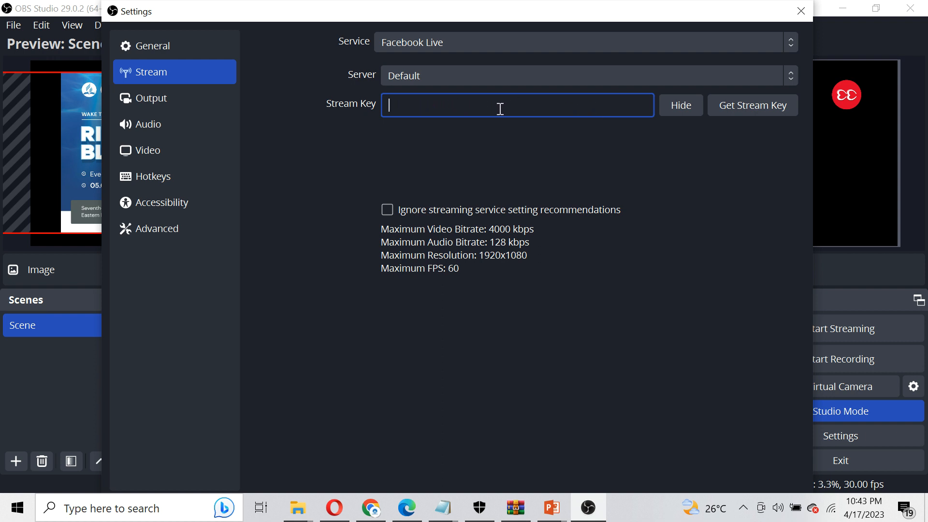
right_click(391, 107)
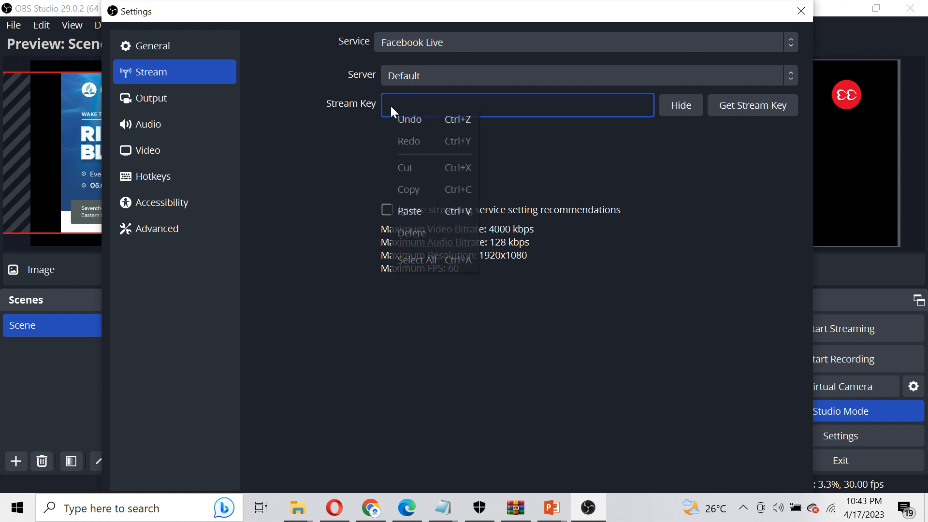
left_click(416, 210)
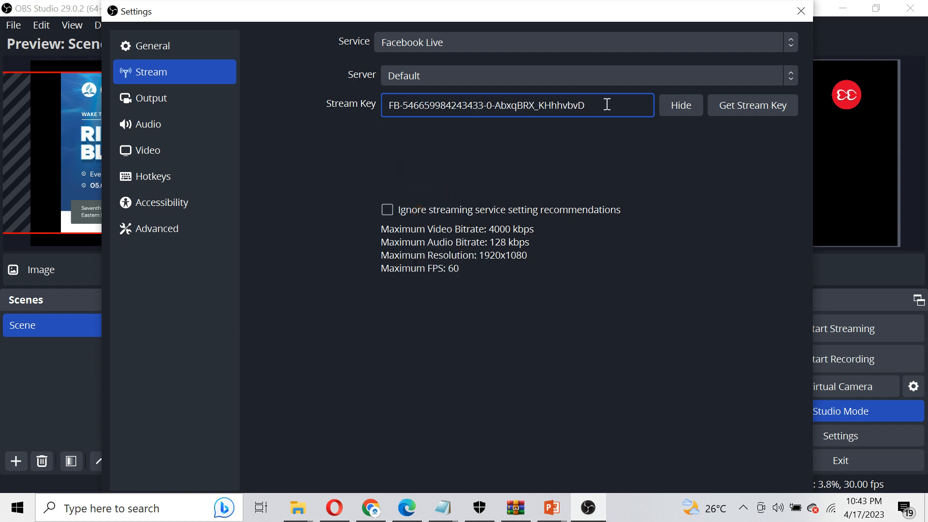
Step: Move the Settings window aside, then apply the stream settings and close Settings
left_click_drag(605, 3, 586, 135)
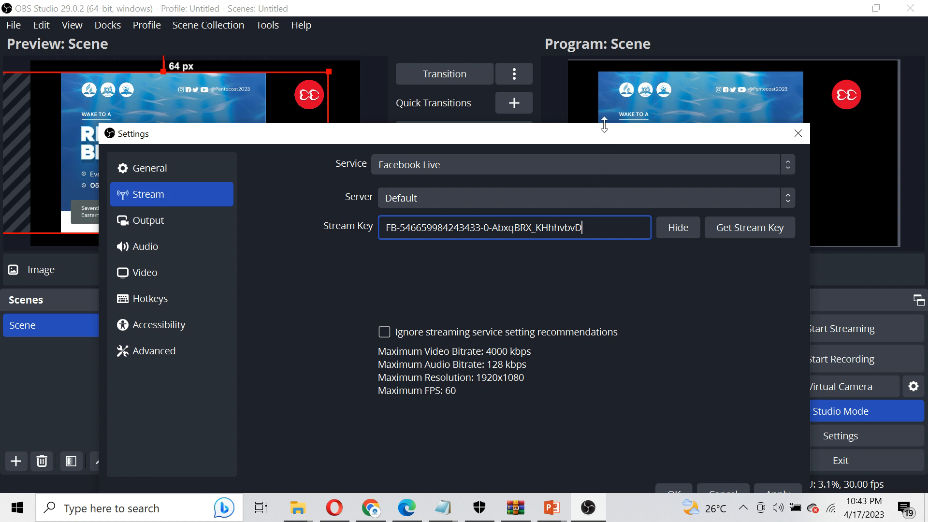
left_click_drag(613, 139, 574, 46)
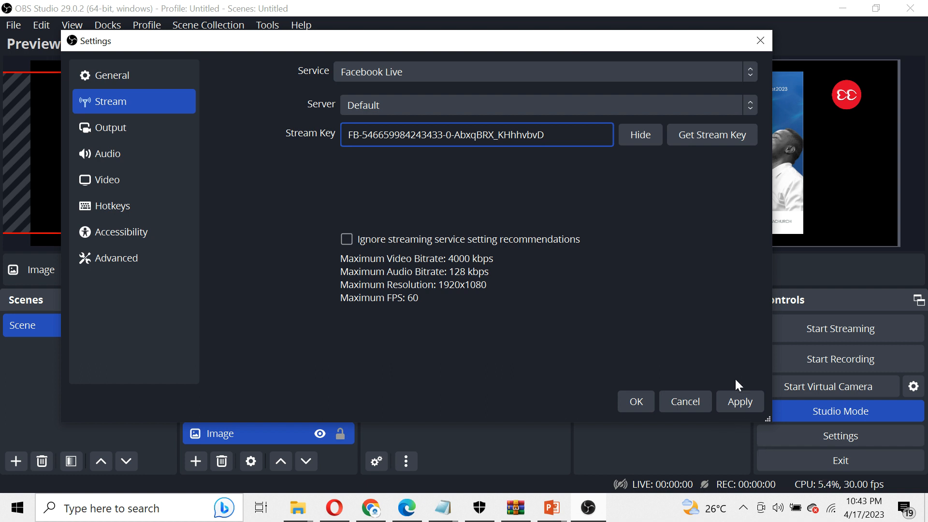
left_click(742, 403)
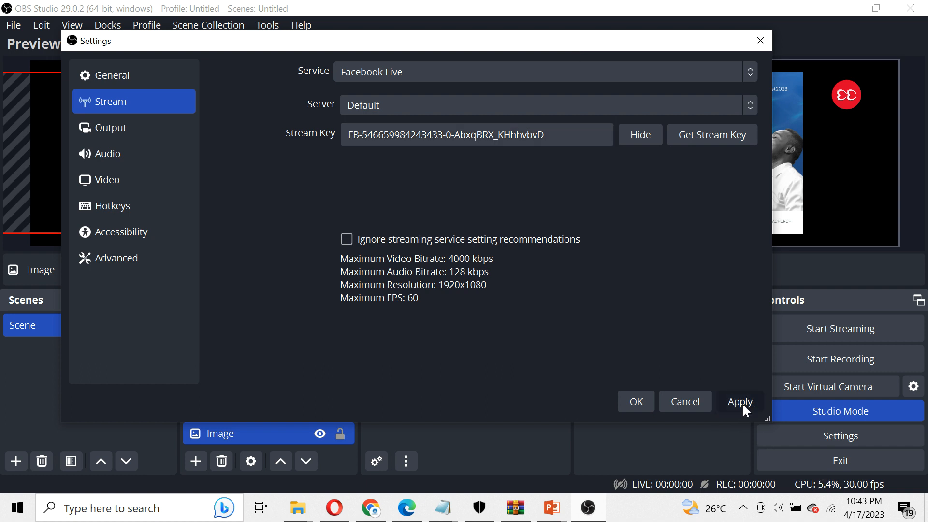
left_click(633, 401)
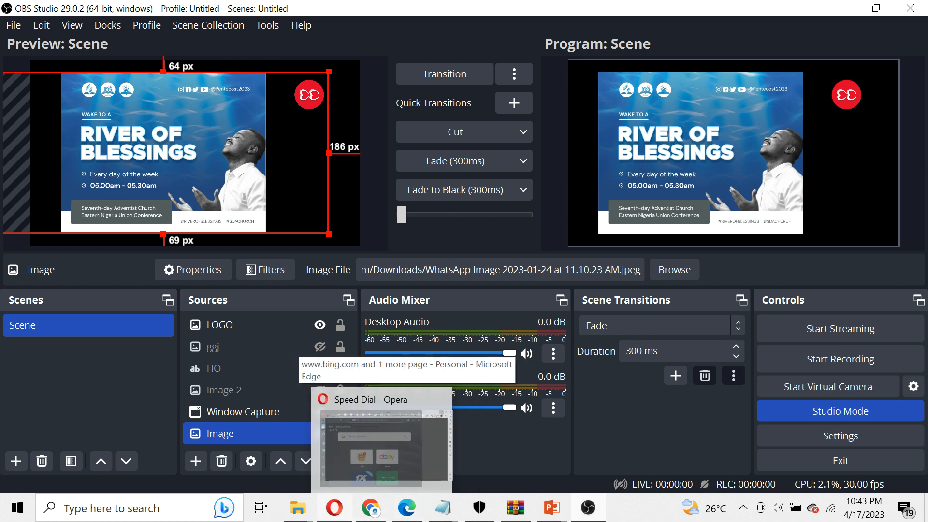
left_click(378, 515)
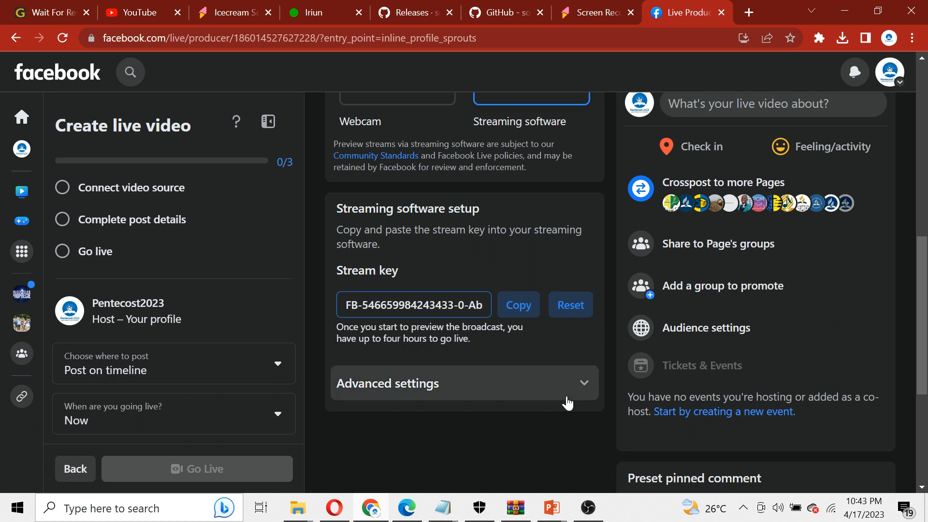
left_click(589, 509)
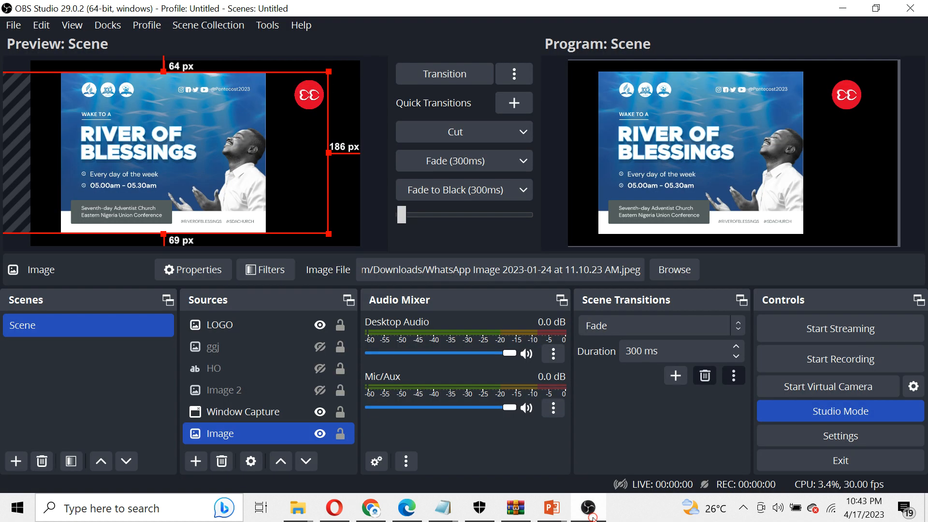
Step: Start and confirm the live stream to Facebook, then switch to the Live Producer page
left_click(824, 331)
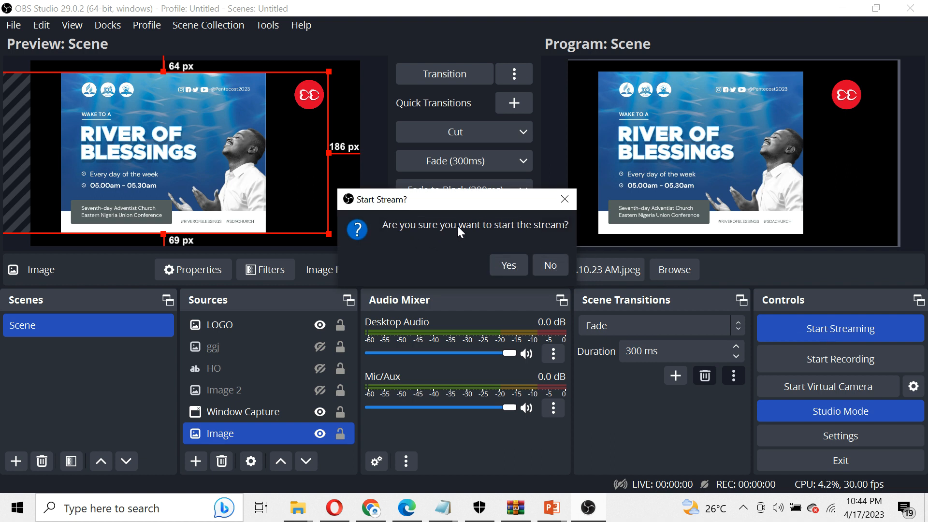
left_click(508, 265)
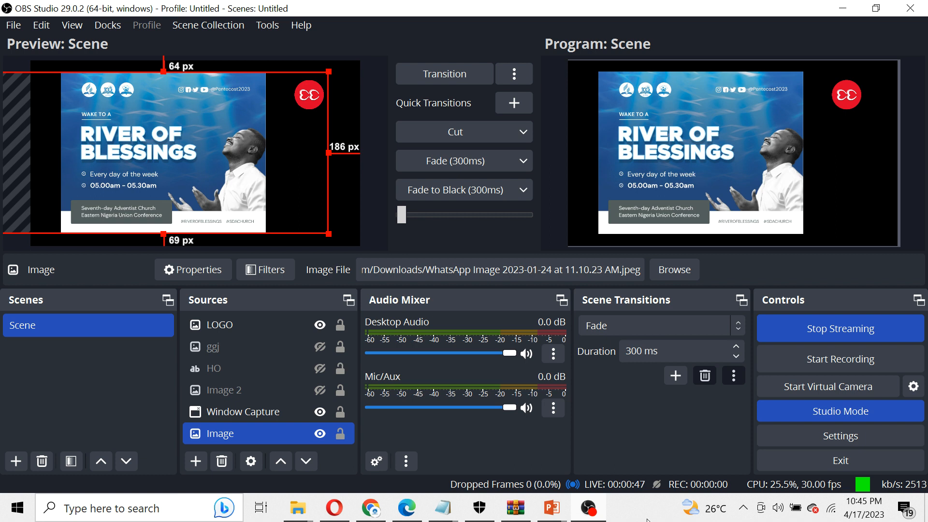
left_click(368, 513)
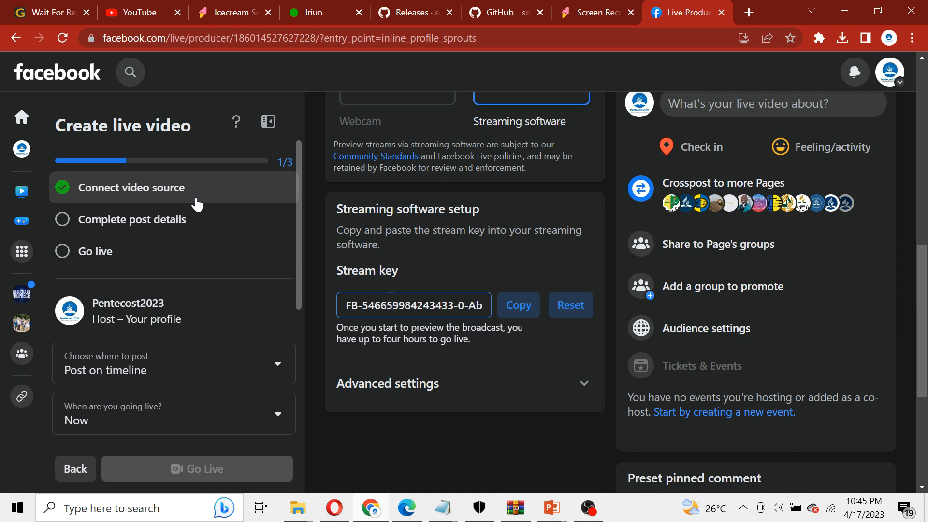
Step: Check the incoming stream preview, then open the live video's post details form
left_click_drag(923, 343, 923, 162)
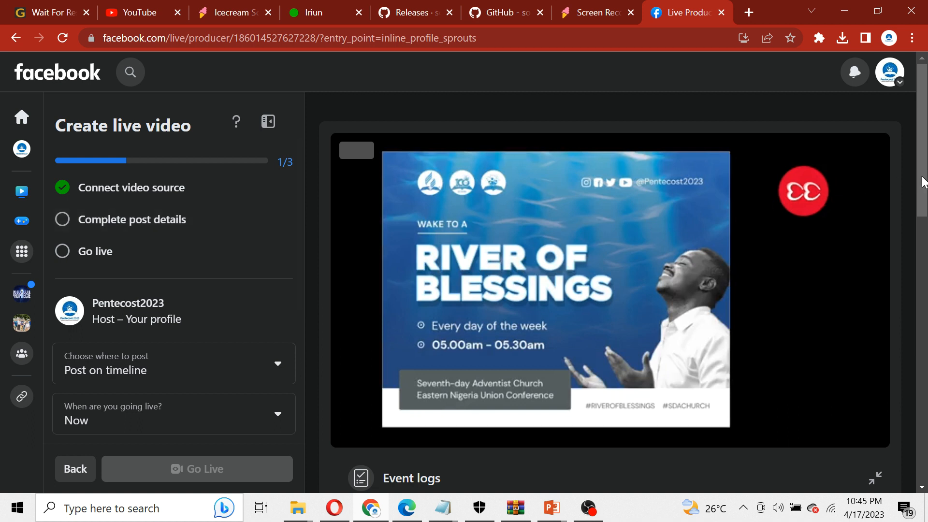
scroll(924, 225, "down", 2)
left_click_drag(923, 225, 913, 307)
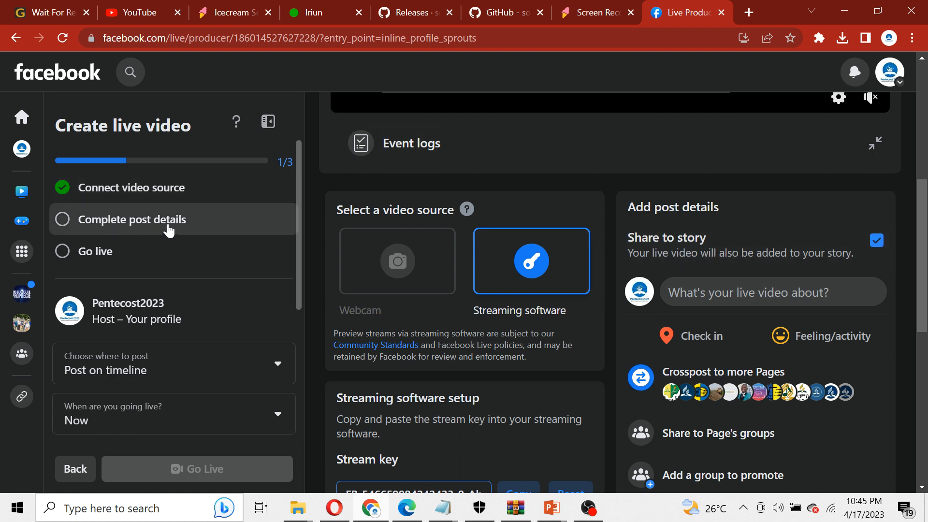
left_click(698, 296)
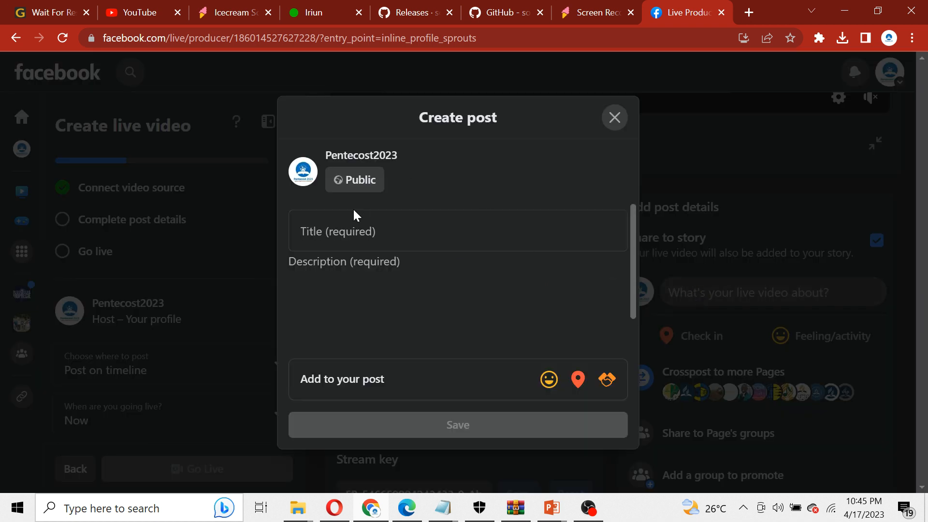
Step: Enter the post title TRAINING VIDEO, correcting the typos
left_click(368, 234)
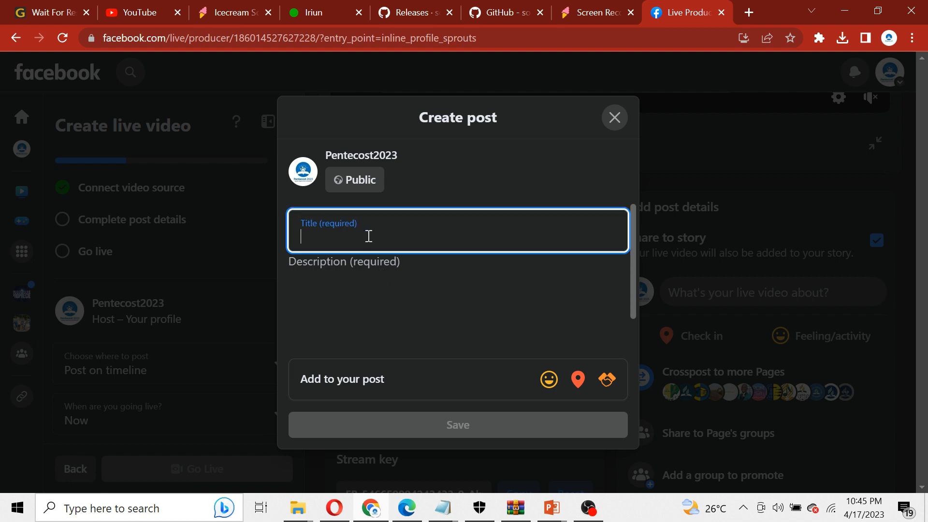
type("tRA")
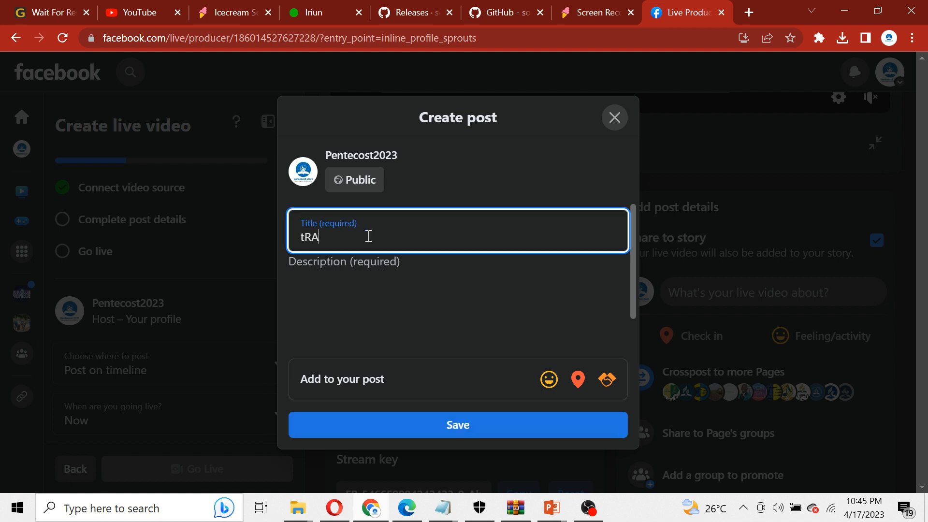
type("INGIN")
key("ctrl+a")
type("TRAINNING VIDEO")
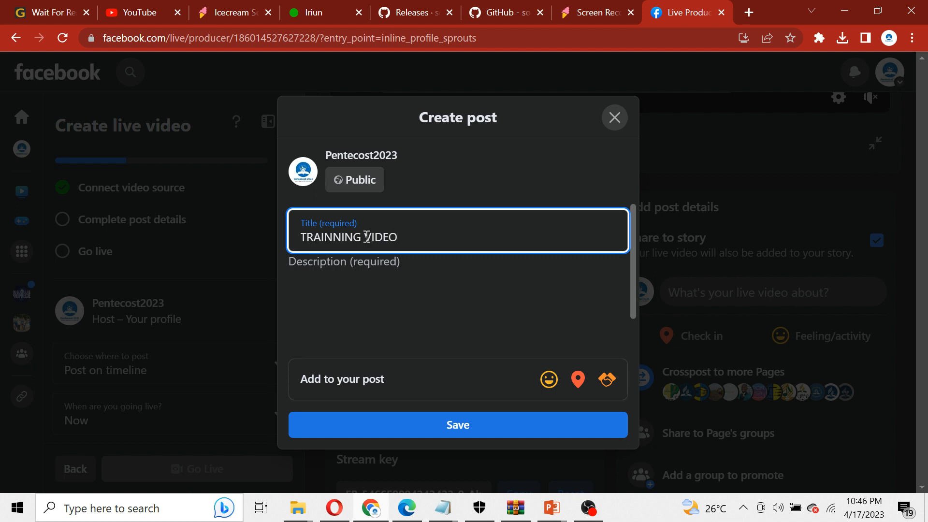
left_click(332, 235)
key("BackSpace")
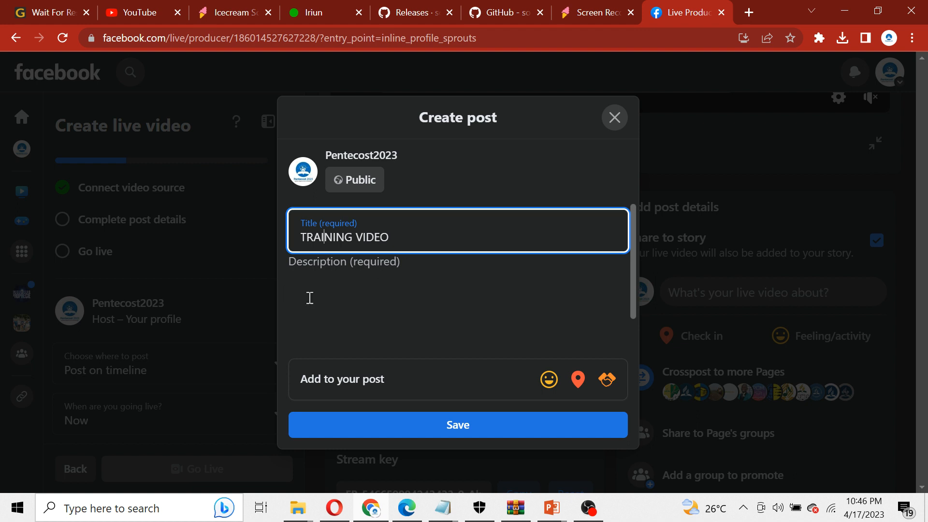
Step: Enter the description 'TRAINING VIDEO' / 'INTRODUCTION TO LIVE STREAMING' and save the post
left_click(341, 270)
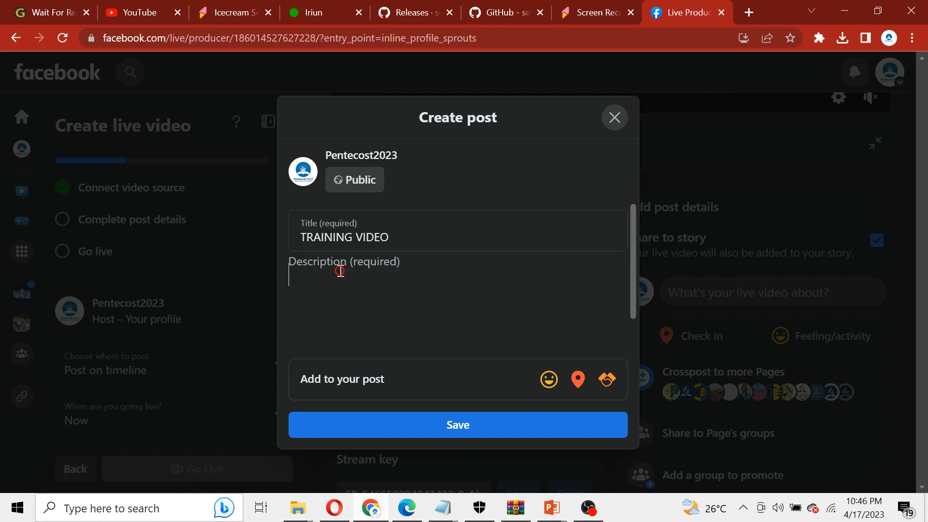
type("tR")
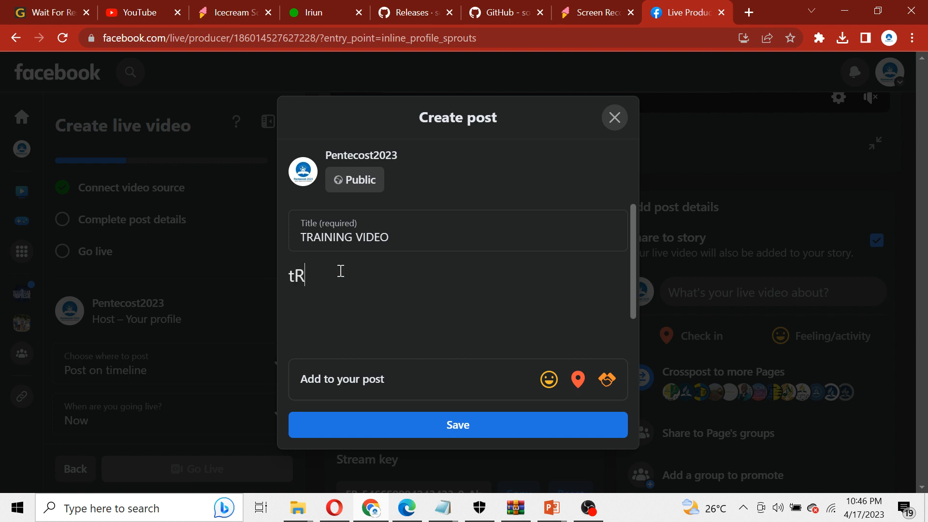
key("BackSpace")
key("BackSpace")
type("TRAINING ")
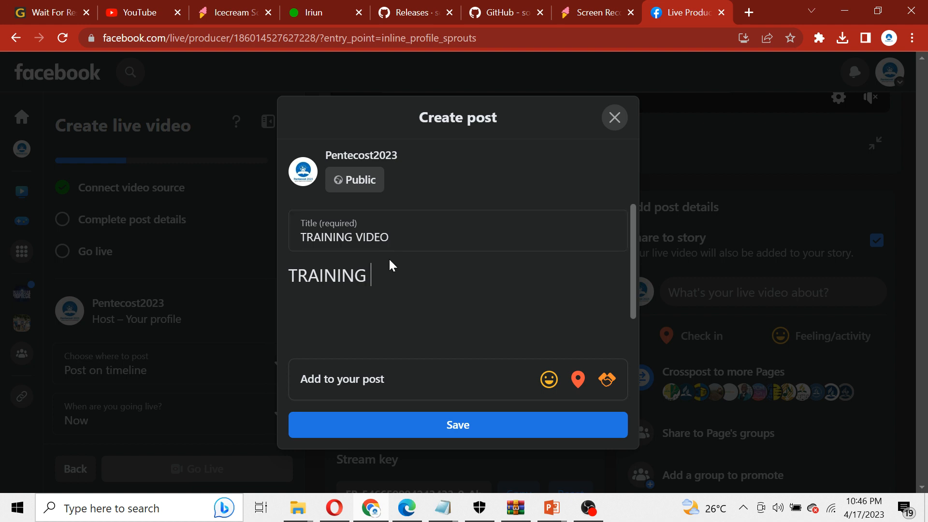
type("VIDEO")
key("Return")
key("Return")
type("INTR")
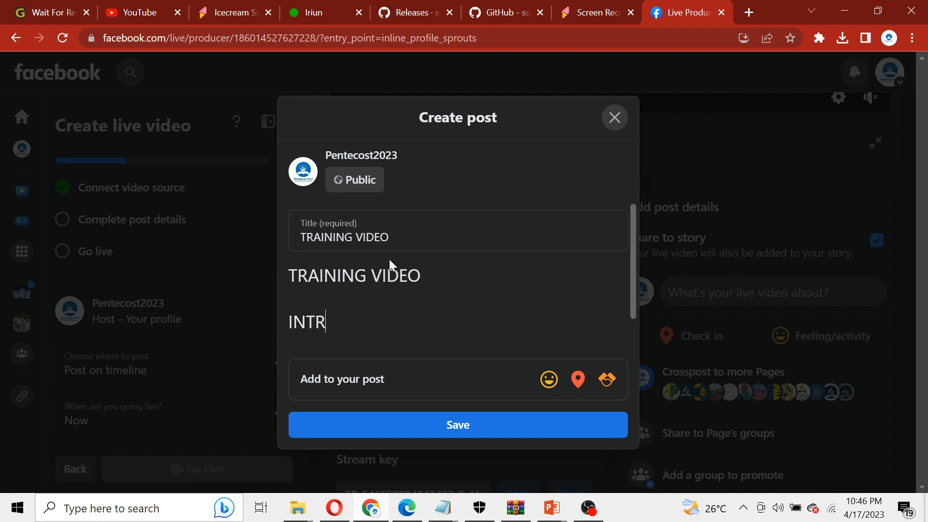
type("ODUCTIO")
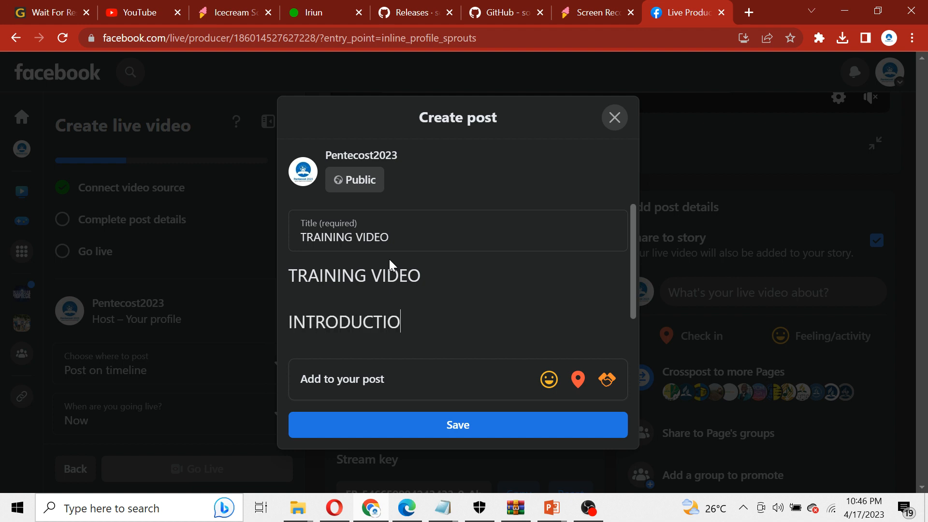
type("N TO LIVE STR")
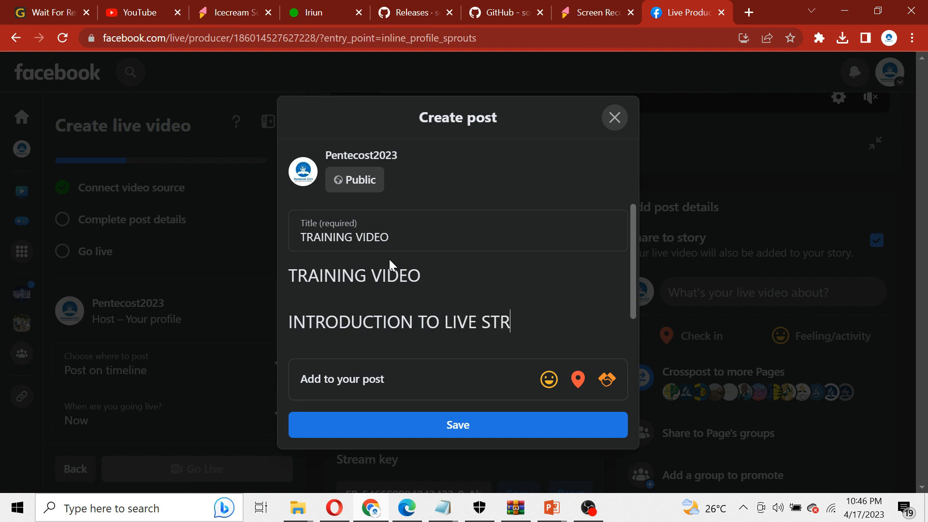
type("EAMING")
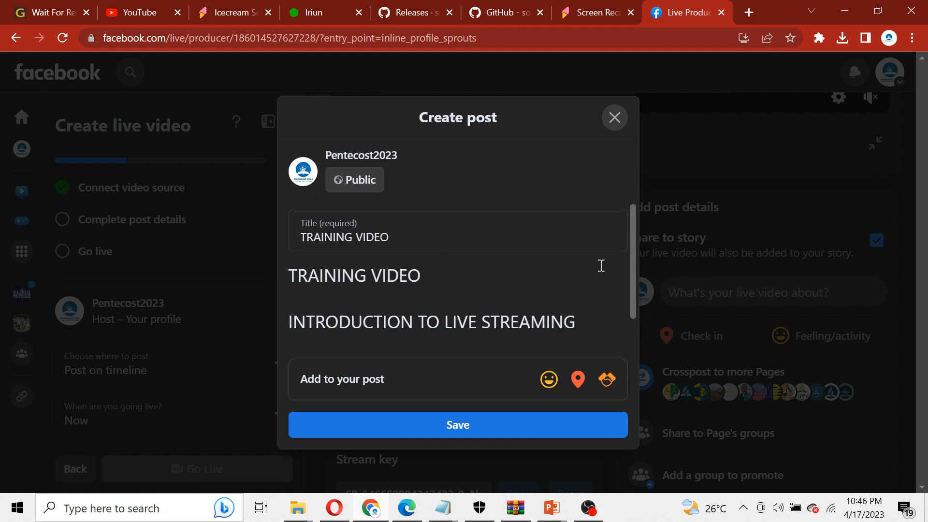
left_click_drag(633, 267, 633, 328)
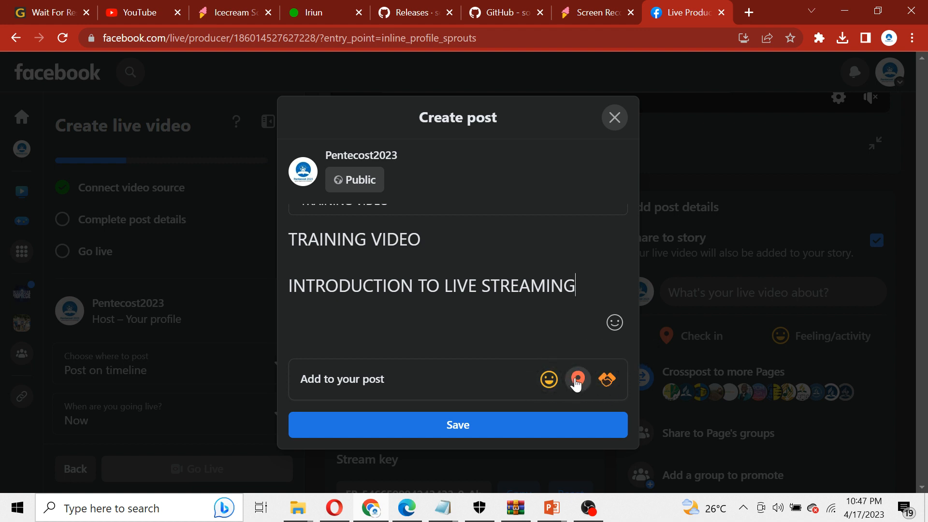
left_click(470, 432)
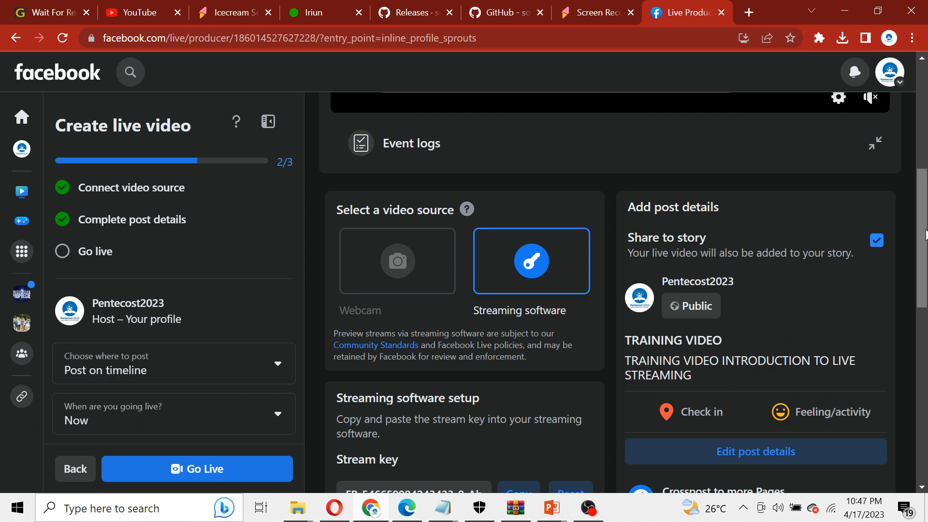
Step: After saving finishes, scroll up to the stream preview and return to OBS Studio
left_click_drag(923, 236, 913, 178)
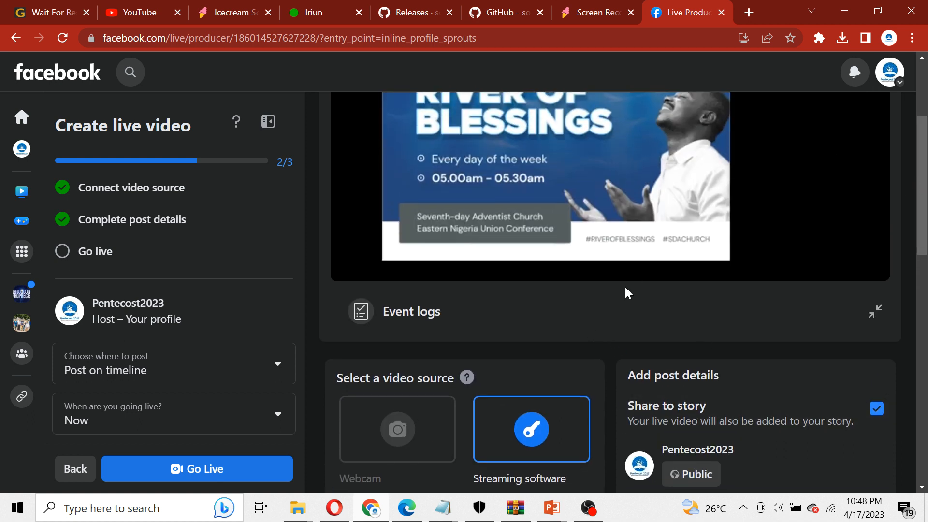
left_click(588, 508)
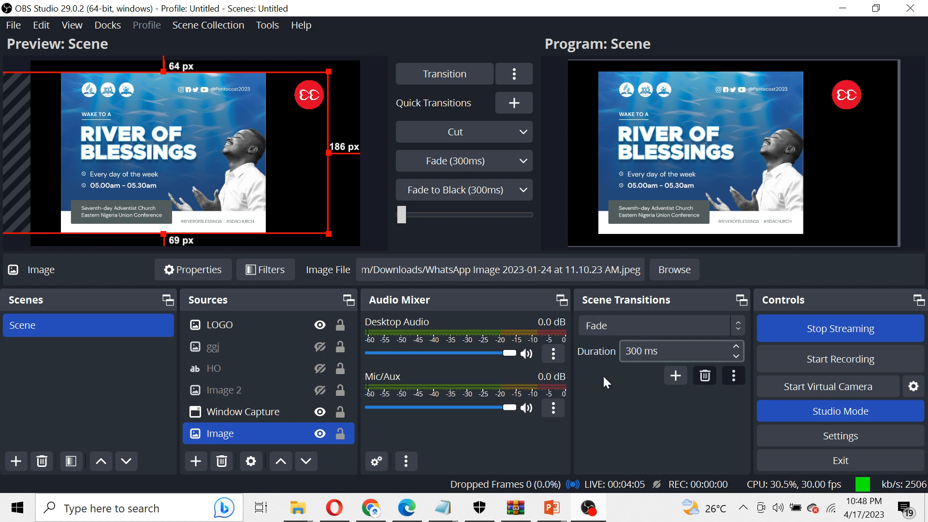
mouse_move(438, 512)
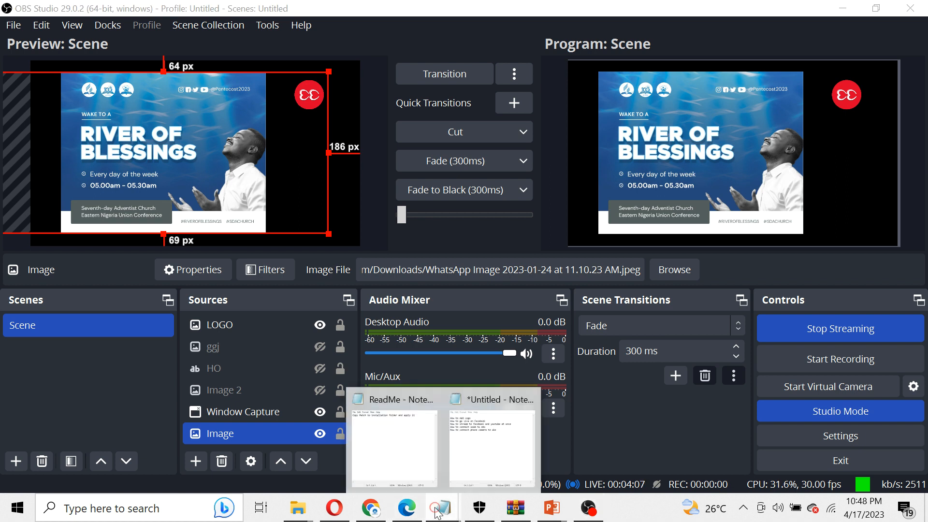
left_click(489, 459)
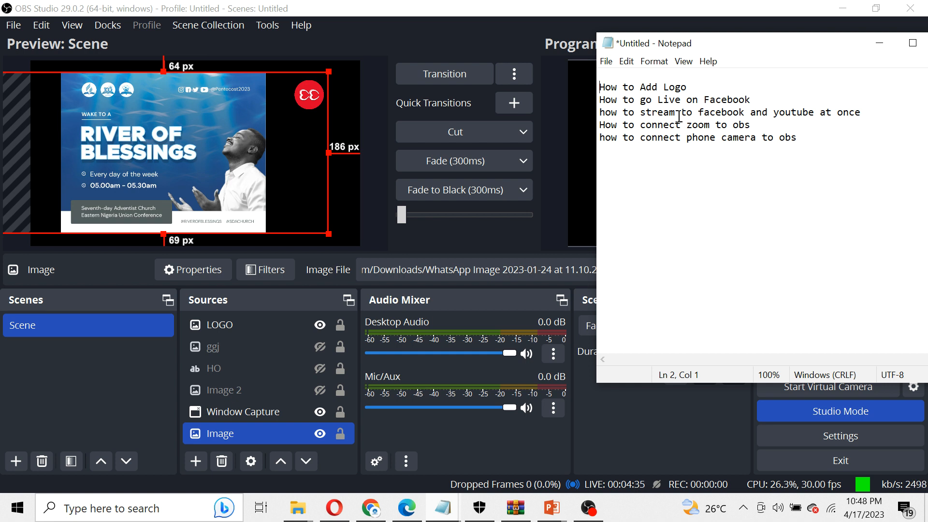
left_click(879, 44)
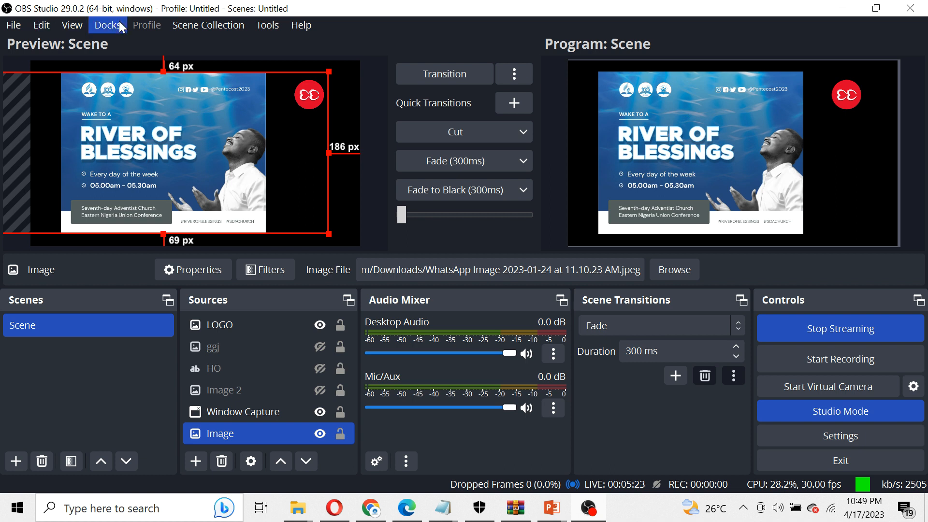
Step: Enable the Multiple output dock, float it as its own window, and switch to the Facebook page
left_click(110, 30)
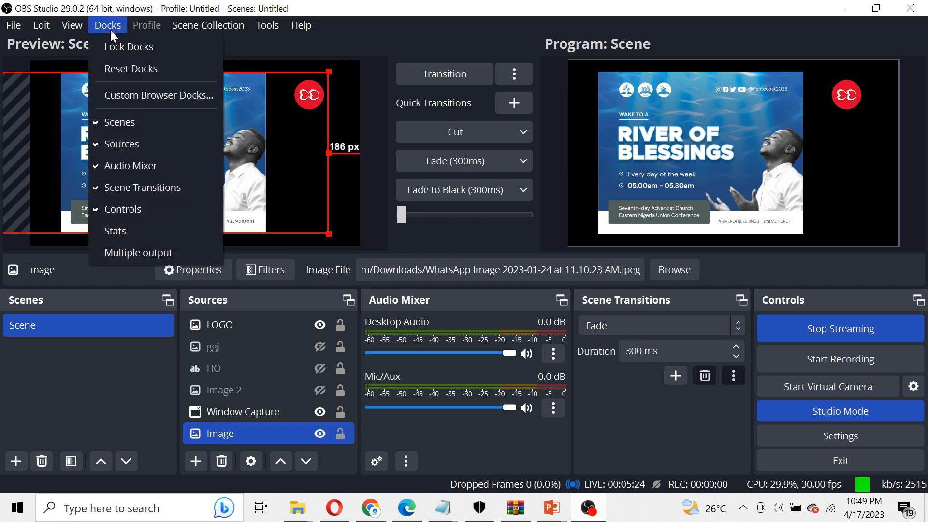
left_click(139, 252)
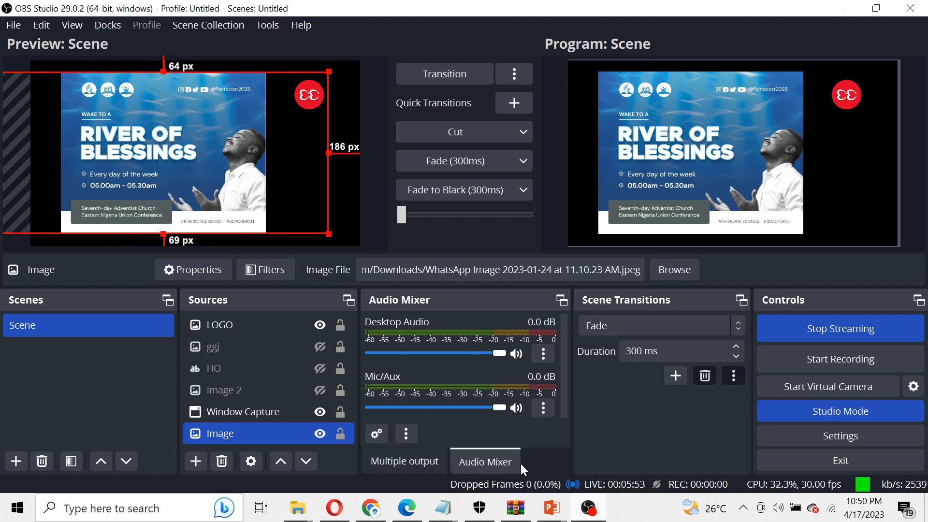
left_click(417, 461)
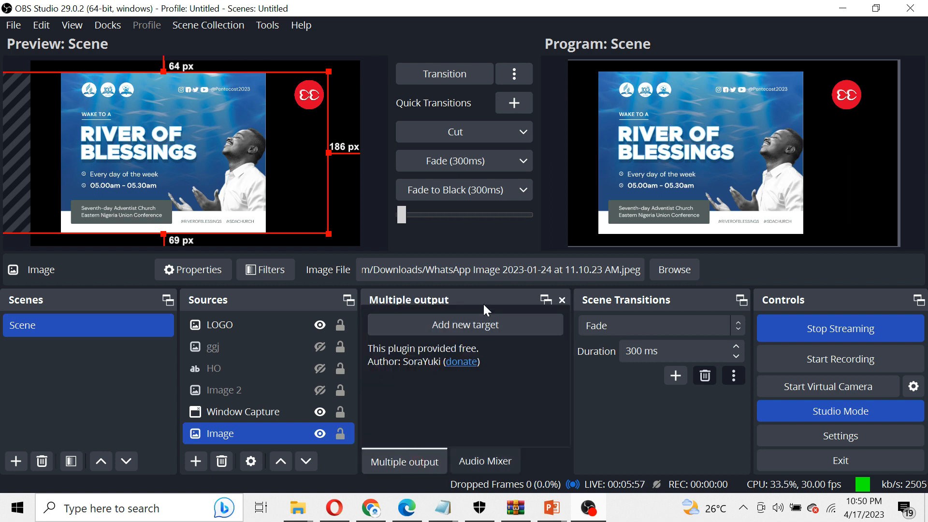
left_click_drag(473, 301, 363, 175)
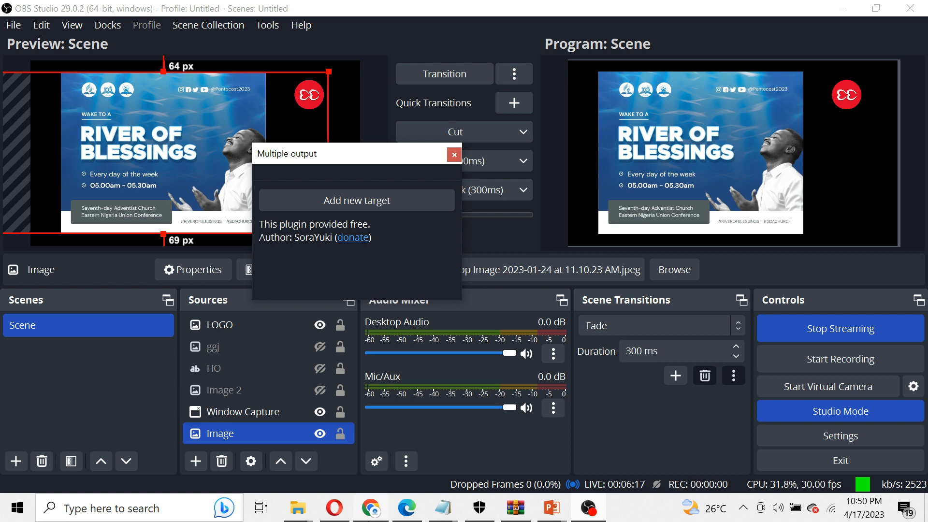
left_click(371, 507)
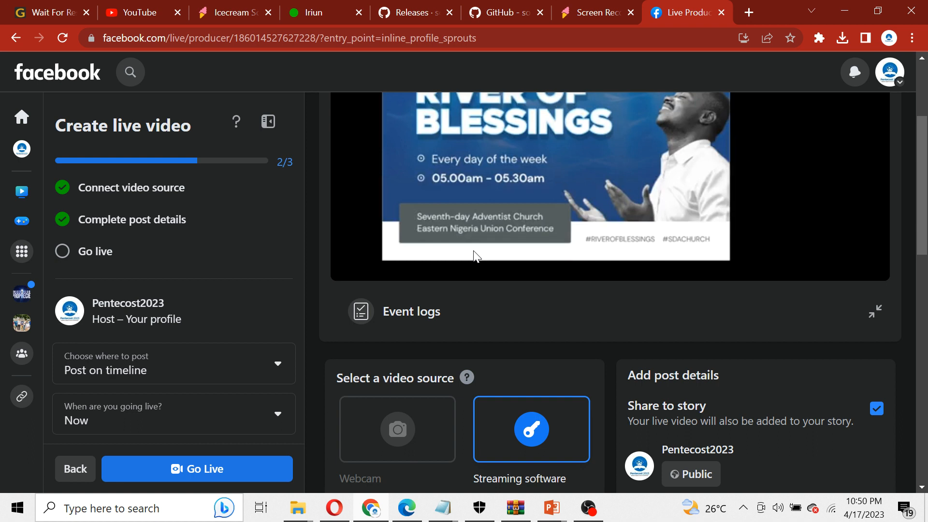
Step: Switch to the obs-multi-rtmp releases tab and scroll to the 0.3.0.1 Assets list
left_click(410, 12)
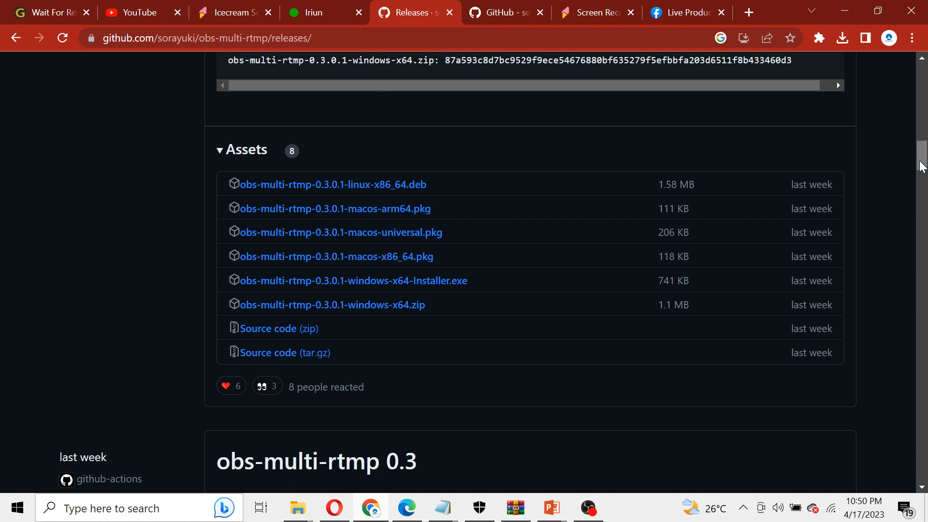
left_click_drag(921, 165, 922, 67)
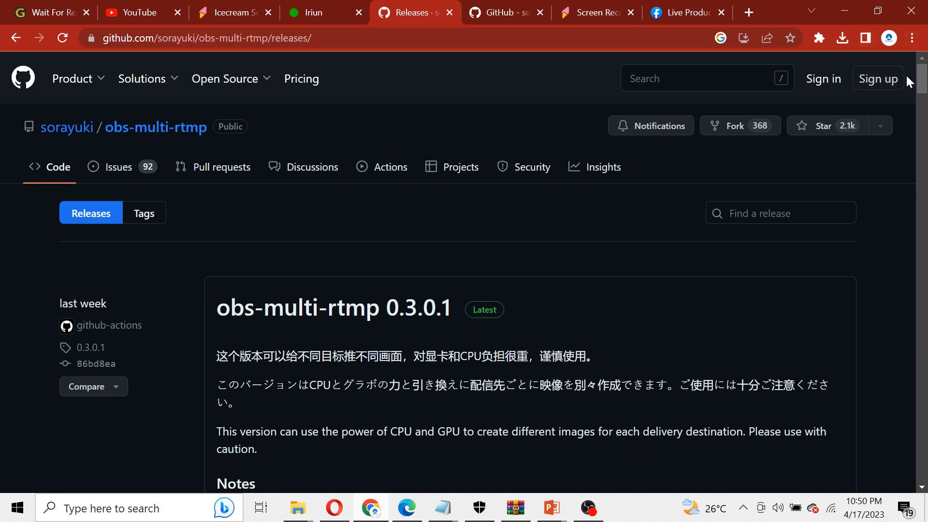
left_click_drag(920, 79, 925, 159)
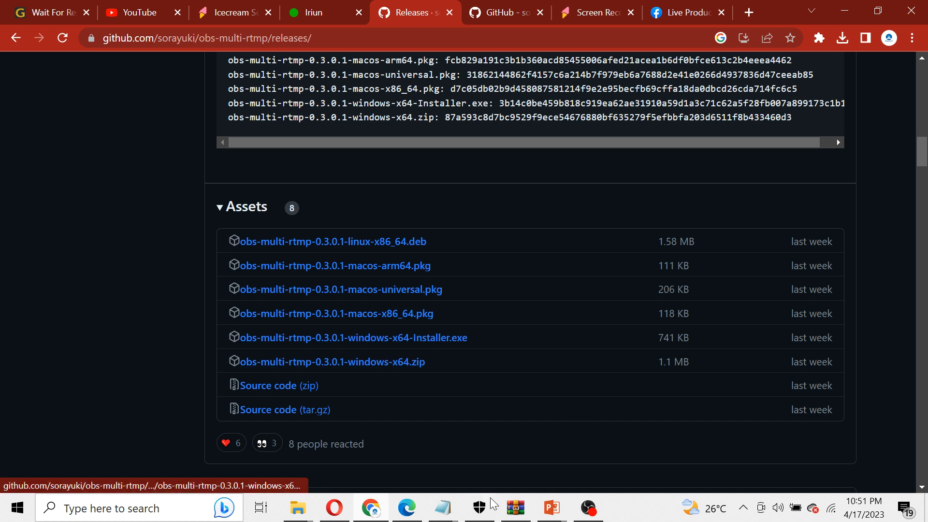
Step: View the obs-multi-rtmp archive's obs-plugins\64bit folder in WinRAR, then minimize it and return to OBS
mouse_move(521, 510)
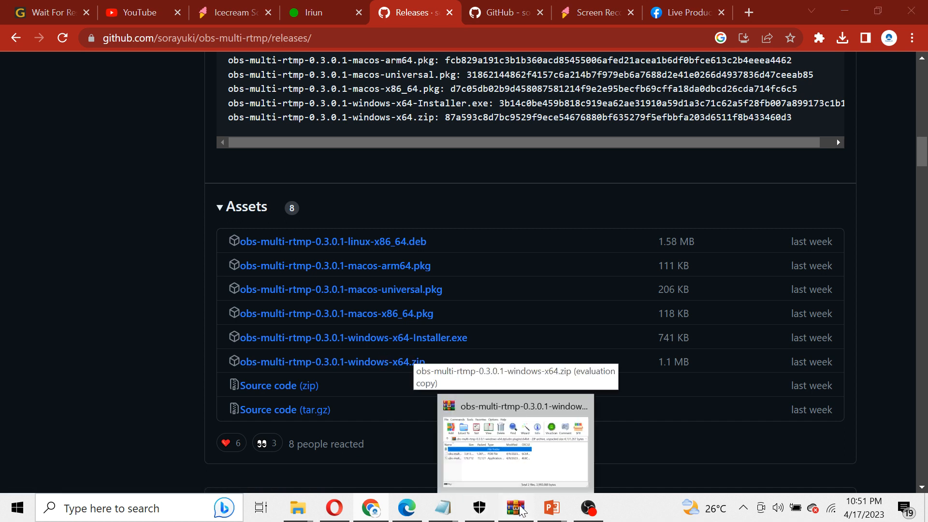
left_click(483, 435)
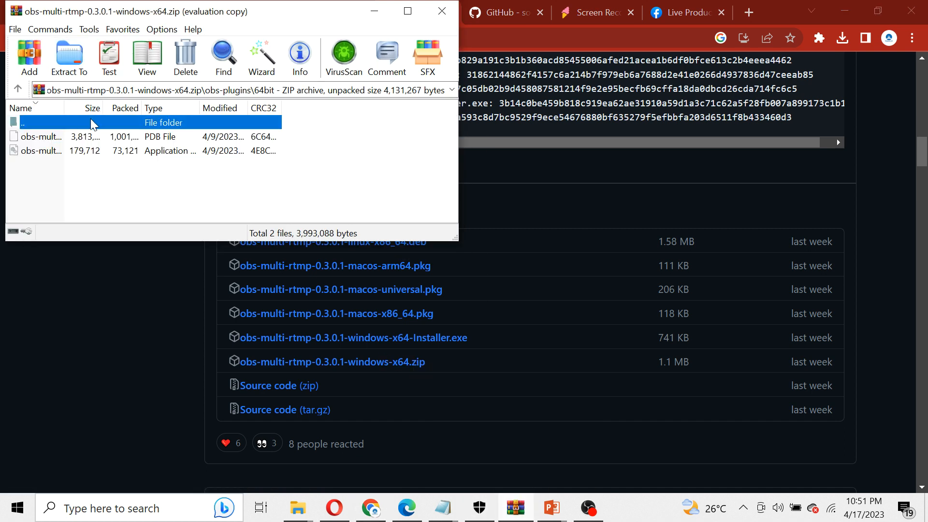
left_click(17, 90)
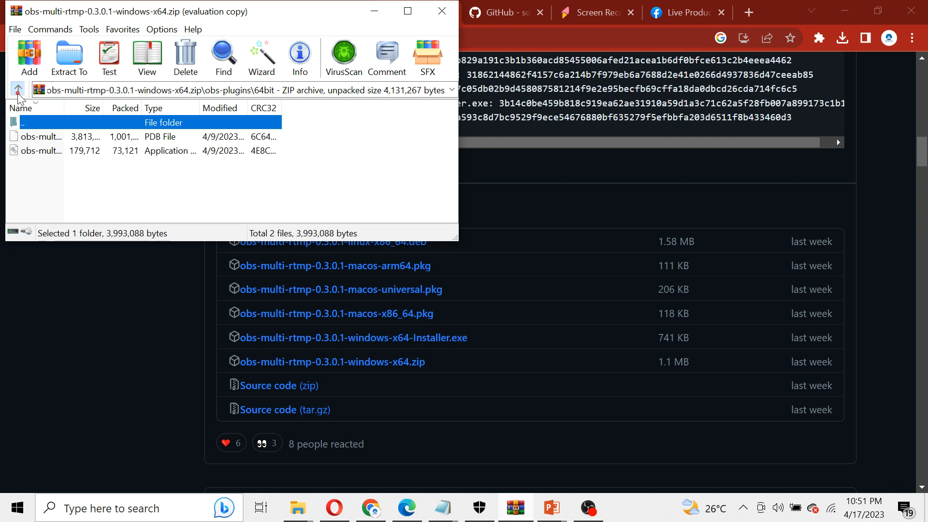
double_click(37, 140)
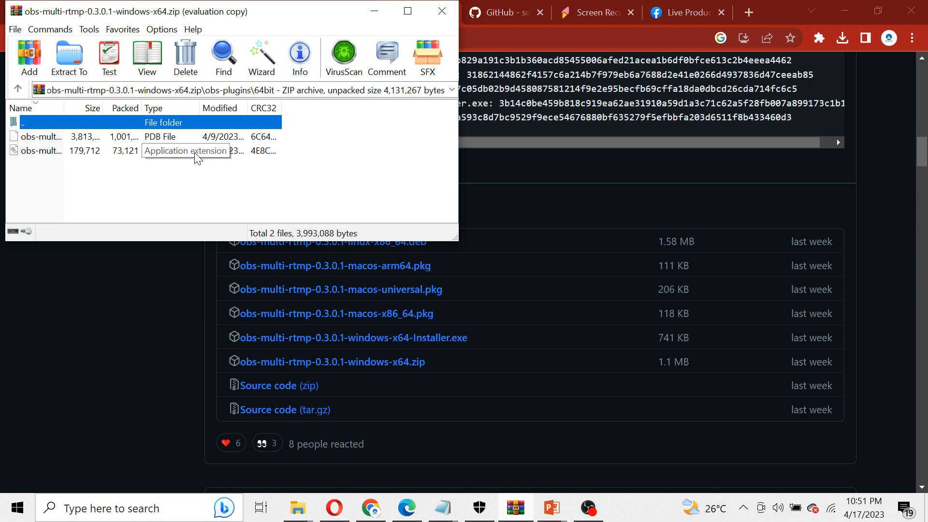
left_click(374, 10)
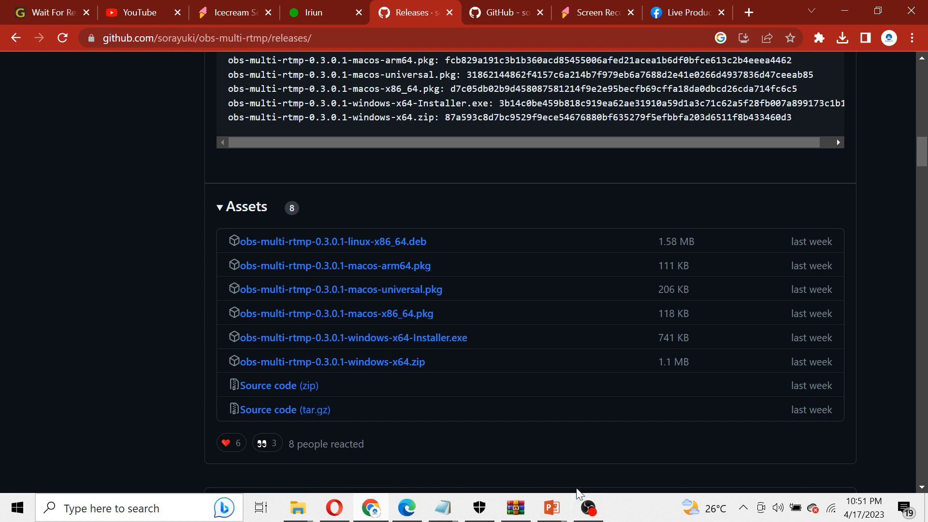
left_click(588, 507)
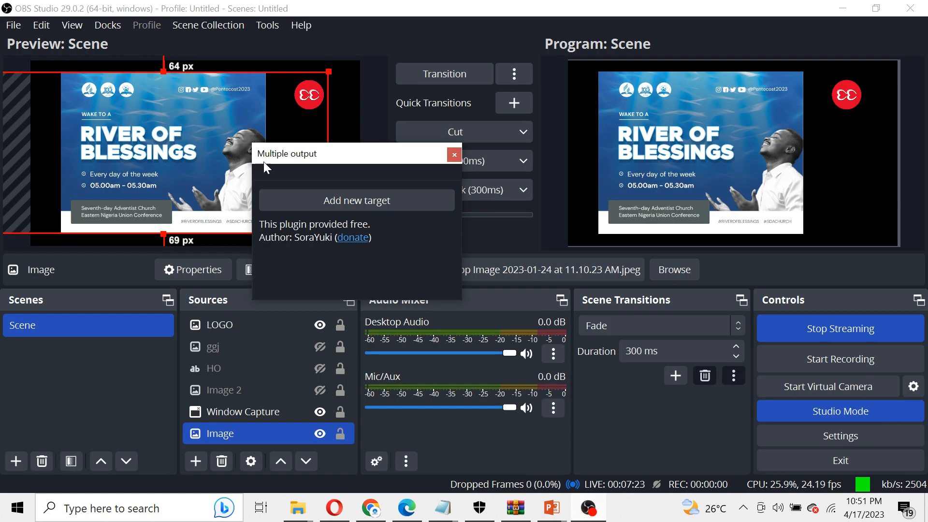
Step: Toggle the Multiple output dock off and on, drag it right, and add a new target
left_click(109, 26)
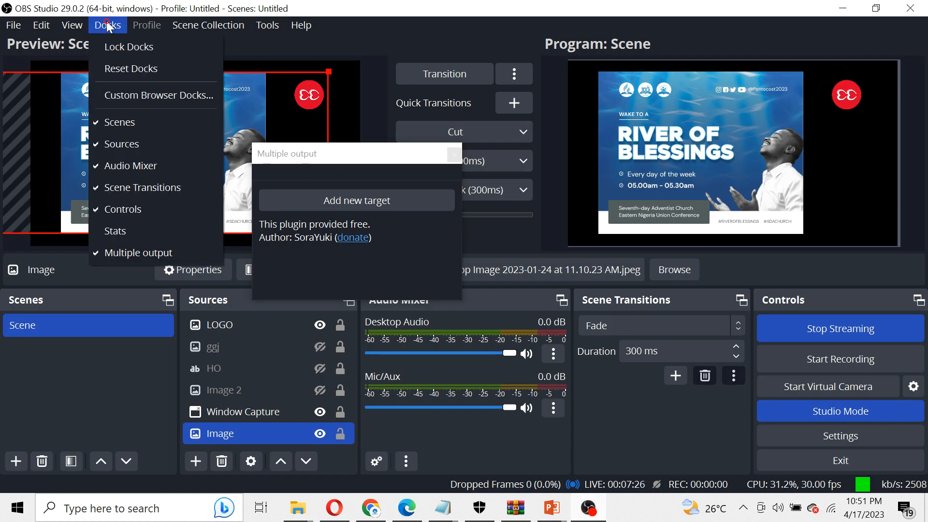
left_click(105, 253)
left_click(106, 23)
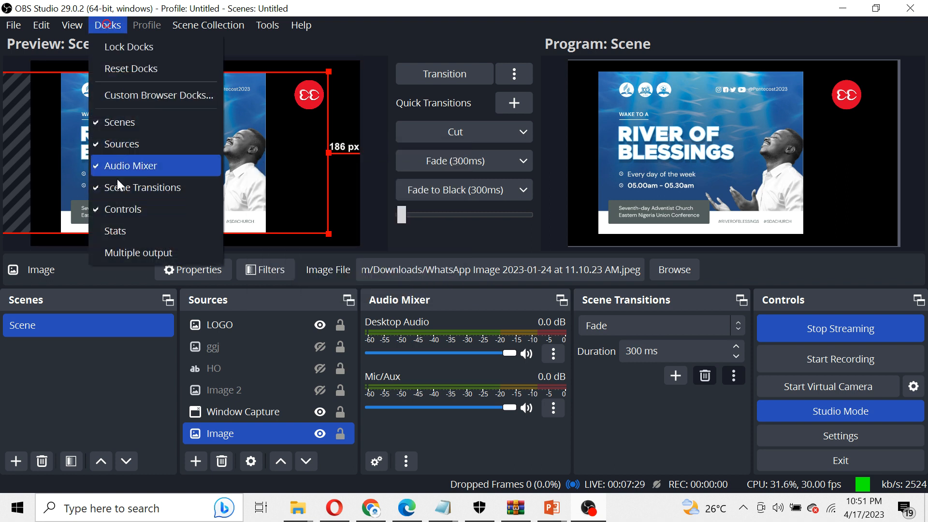
left_click(123, 251)
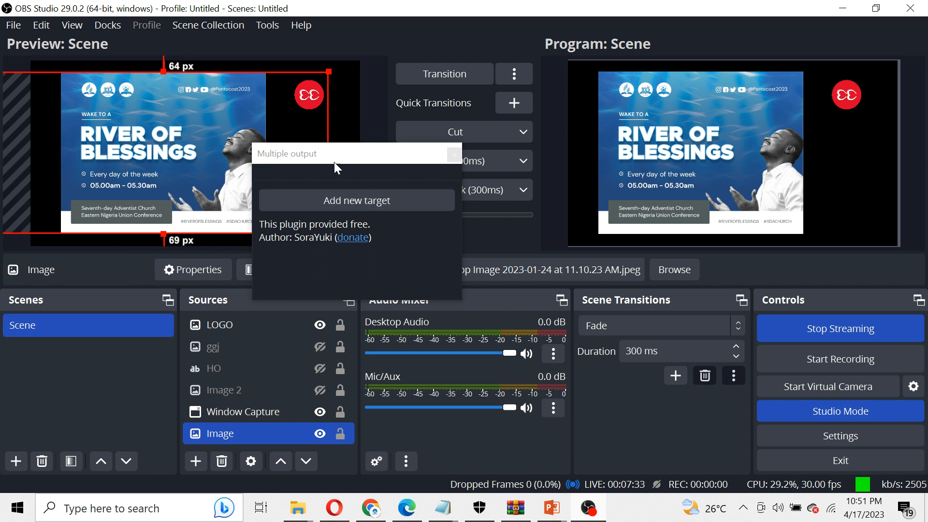
left_click_drag(352, 153, 534, 184)
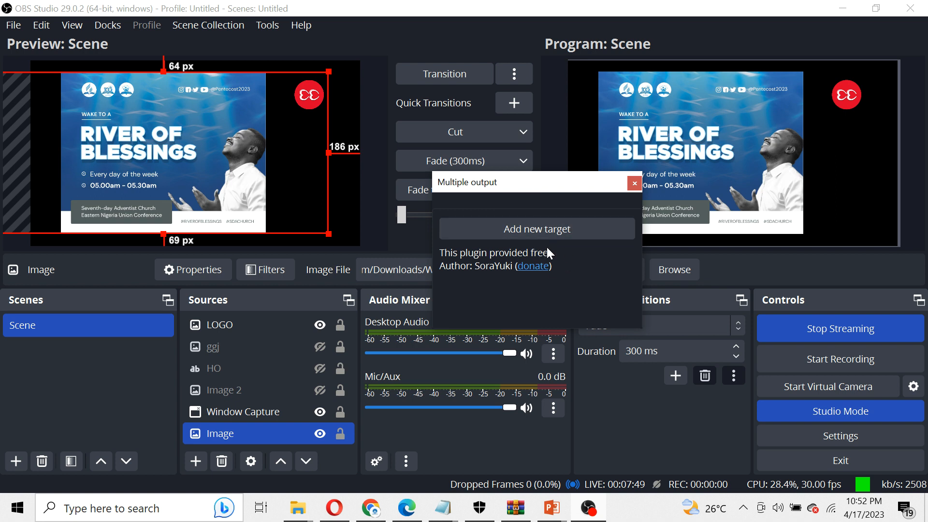
left_click(538, 230)
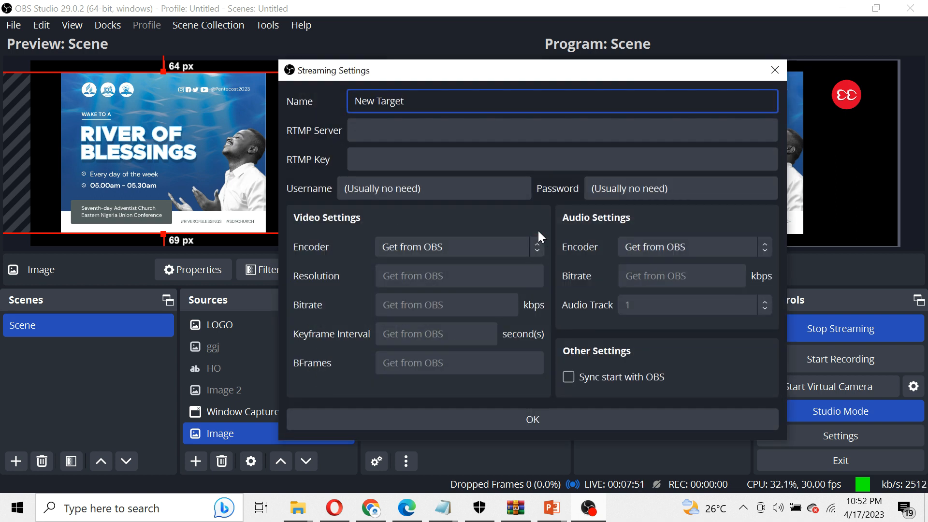
Step: Replace 'New Target' with YOUTUBE in the Name field, correcting the first letter to capital Y
key("BackSpace")
key("BackSpace")
key("BackSpace")
key("BackSpace")
key("BackSpace")
key("BackSpace")
key("BackSpace")
key("BackSpace")
key("BackSpace")
key("BackSpace")
type("yOUTUBE")
key("Left")
key("Left")
key("Left")
key("Left")
key("Left")
key("Left")
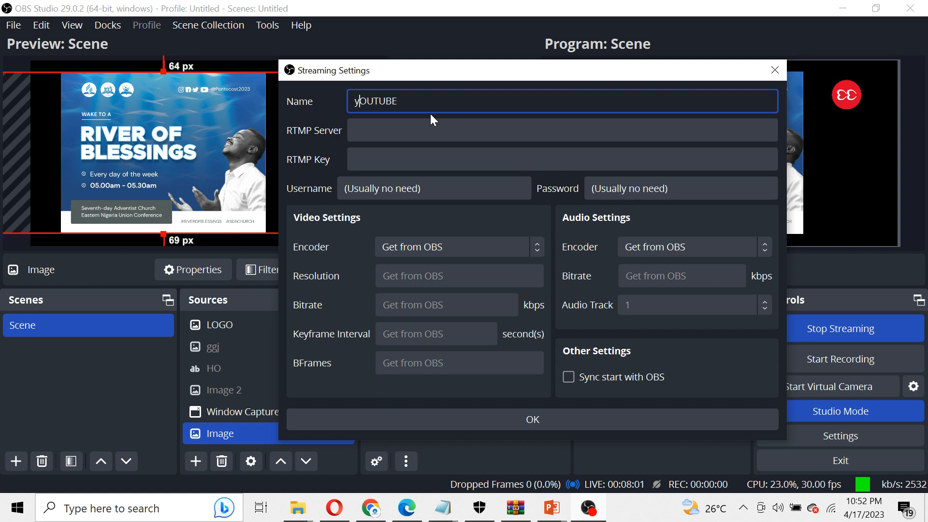
key("BackSpace")
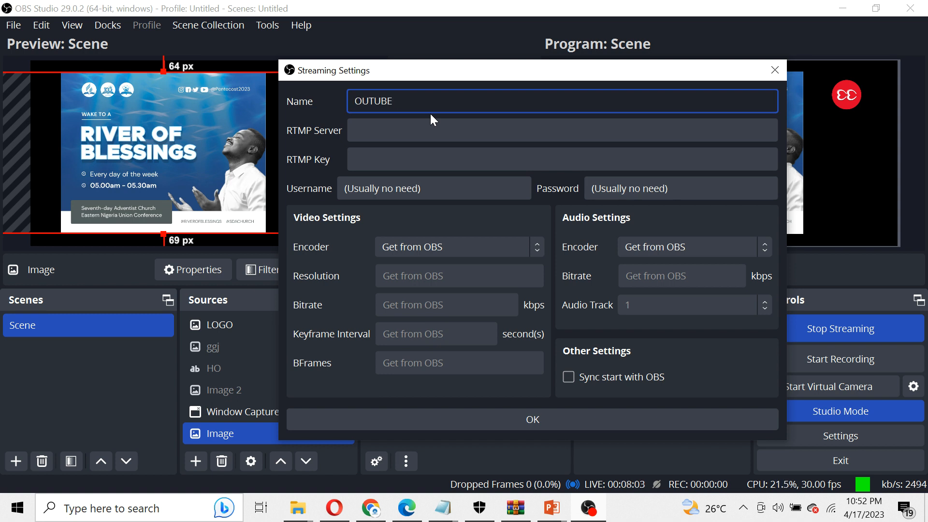
type("y")
key("BackSpace")
type("Y")
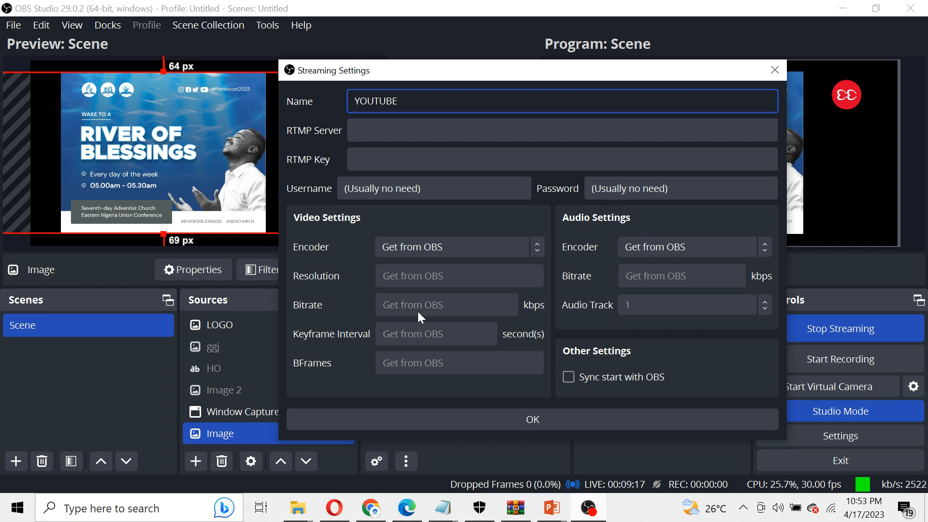
Step: Switch from OBS to Chrome, showing the obs-multi-rtmp 0.3.0.1 releases page
left_click(378, 504)
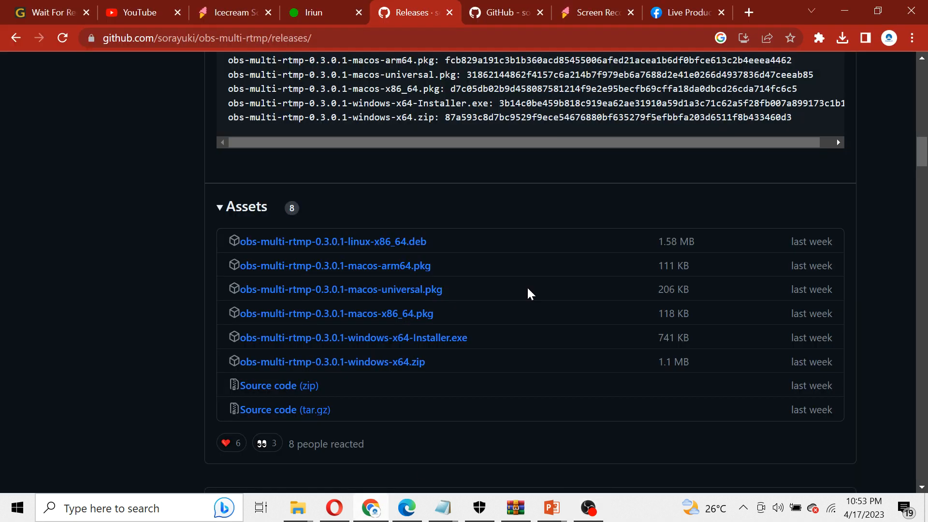
left_click(746, 19)
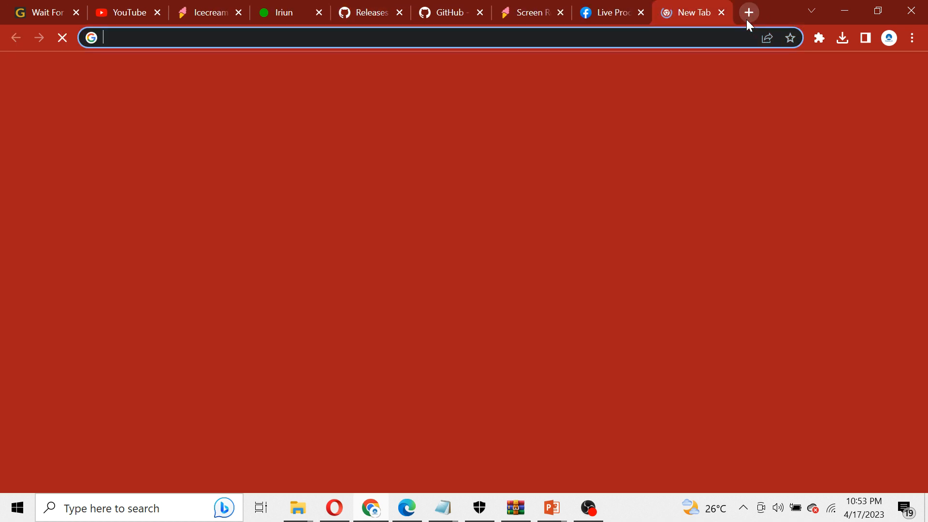
type("YOU")
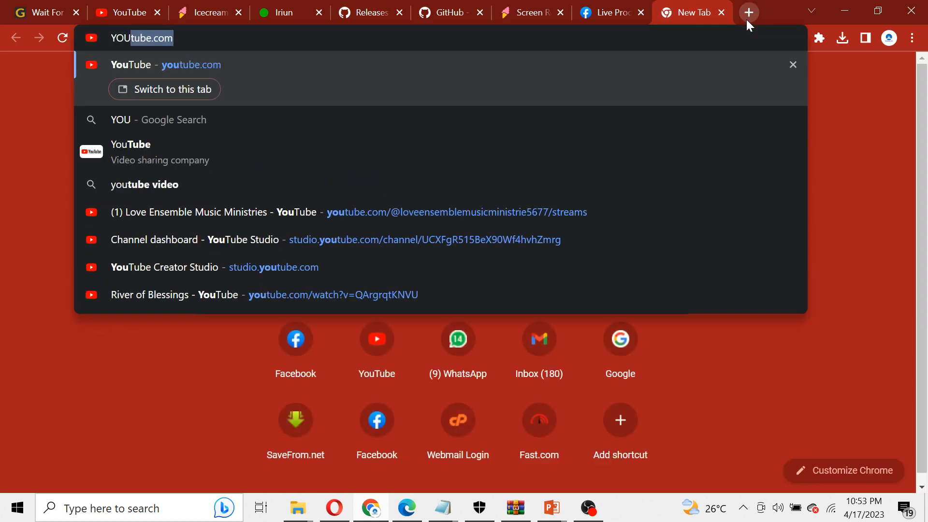
key("Return")
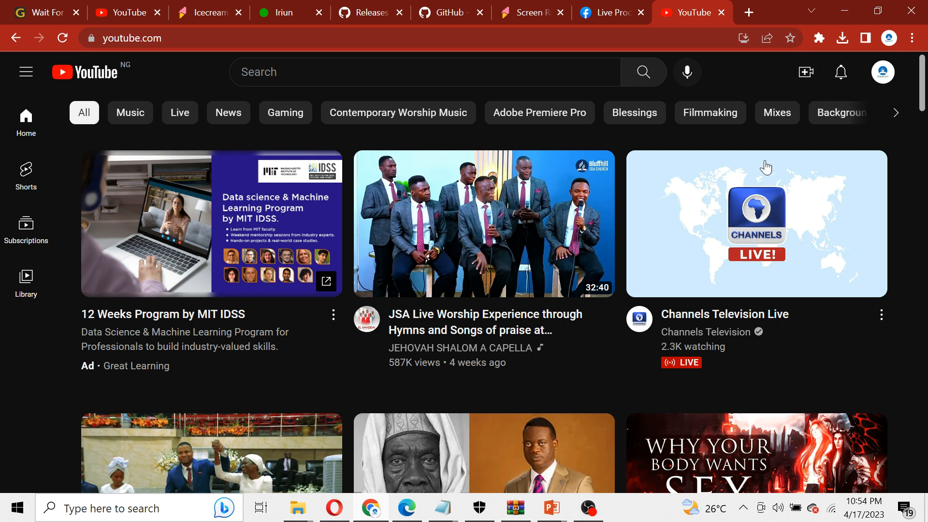
left_click(882, 73)
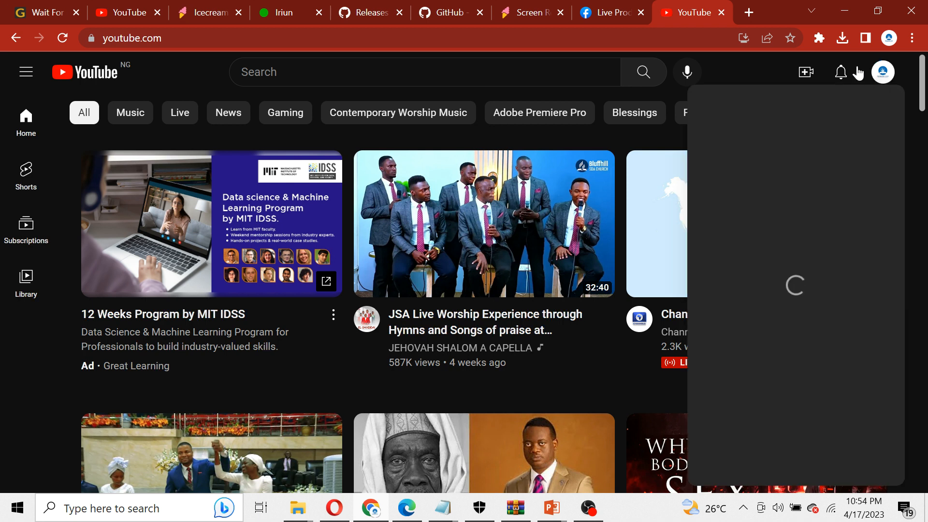
left_click(778, 69)
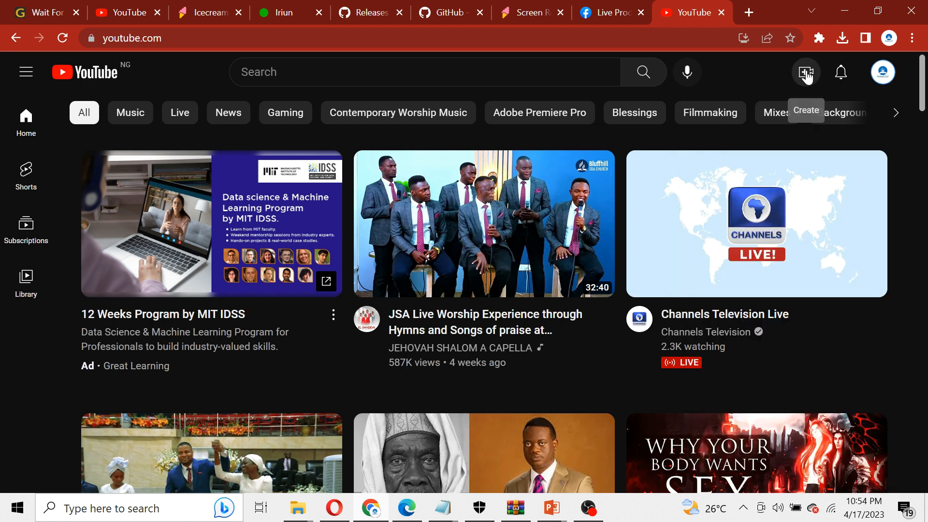
left_click(806, 74)
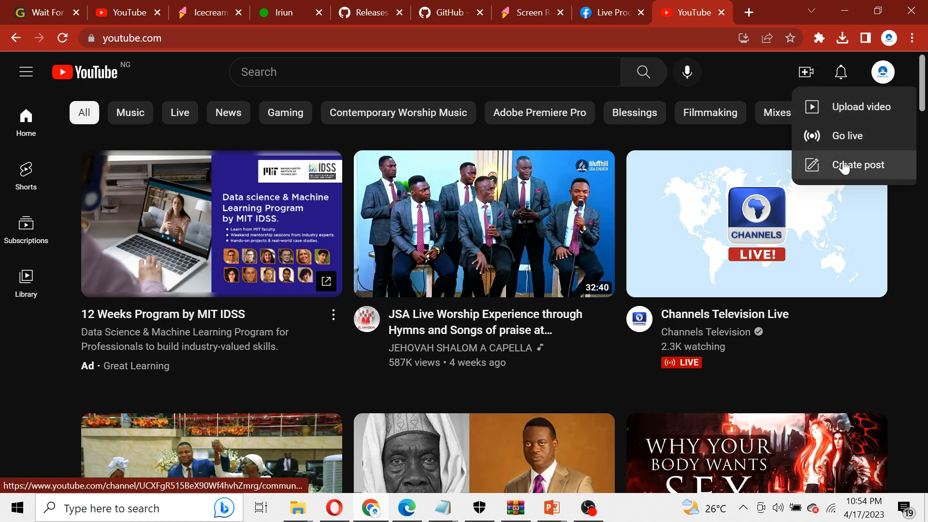
left_click(851, 139)
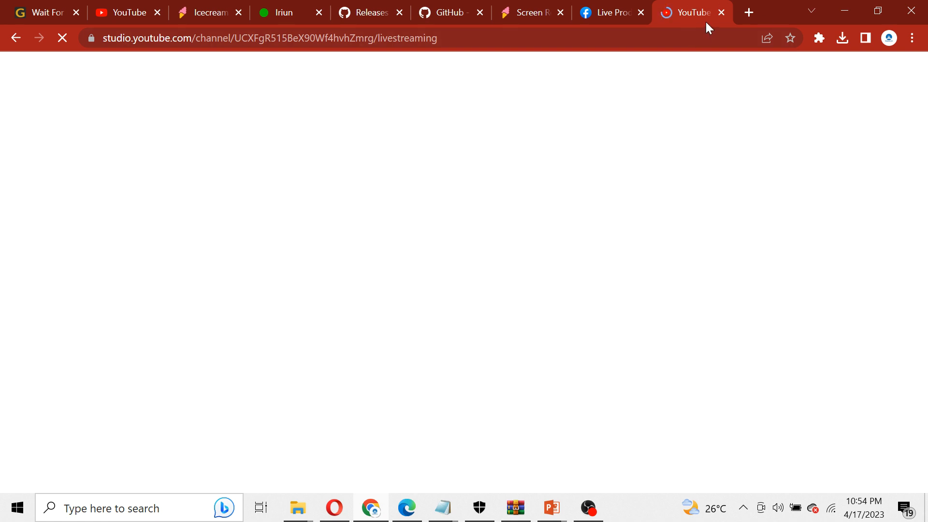
left_click(721, 13)
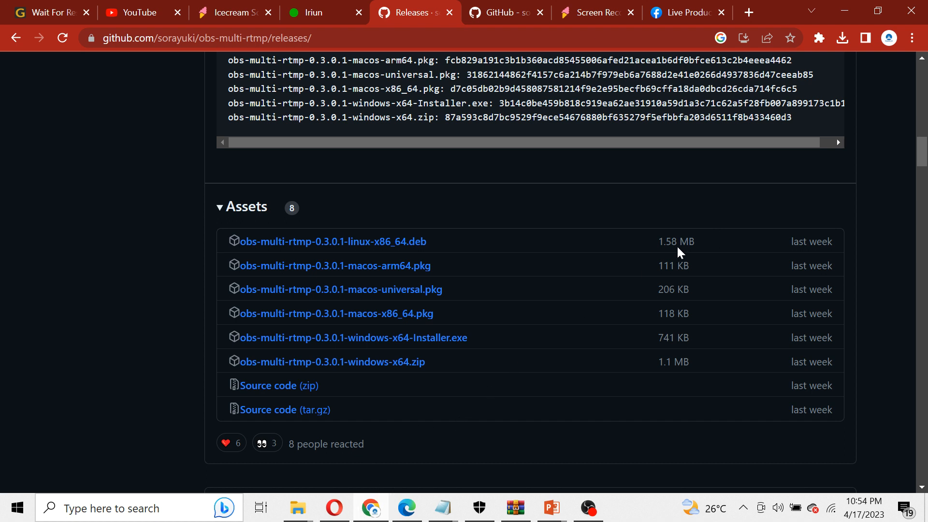
Step: In Edge, replace the Bing results by loading youtube.com from the address bar
left_click(411, 508)
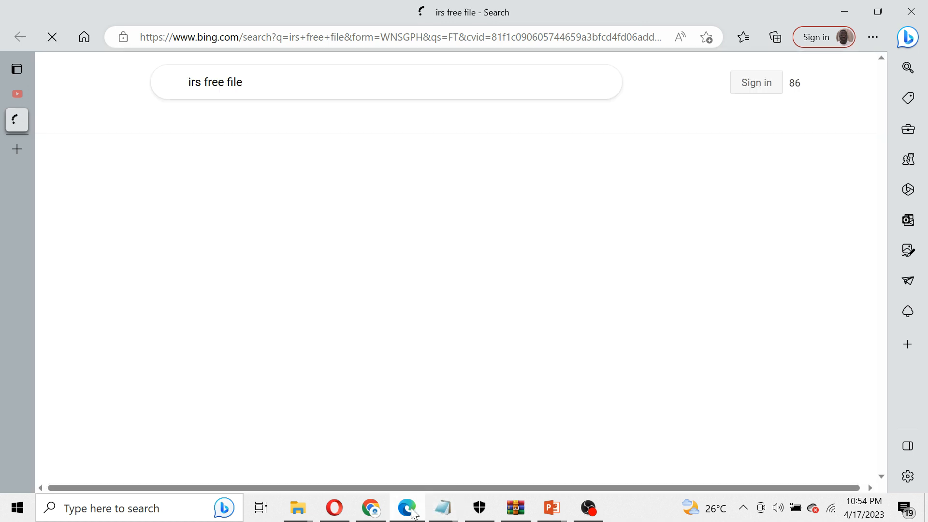
mouse_move(412, 512)
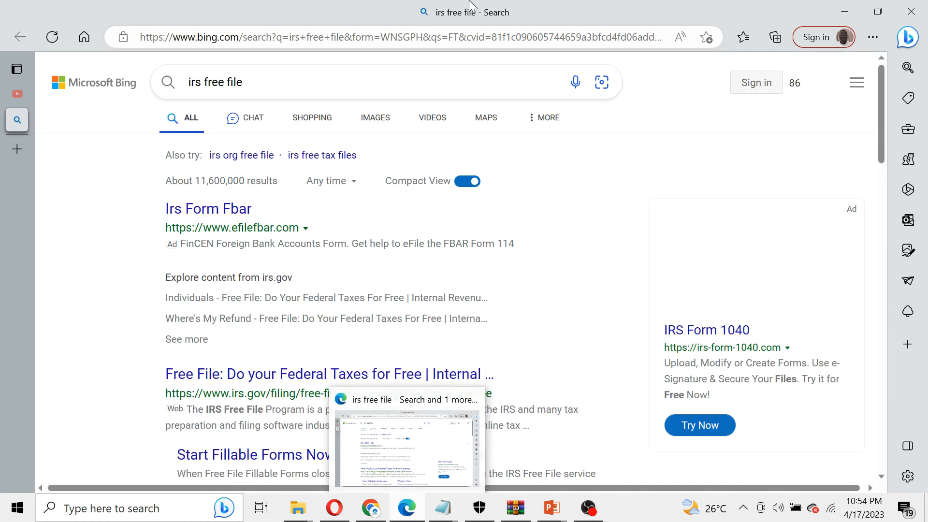
left_click(421, 45)
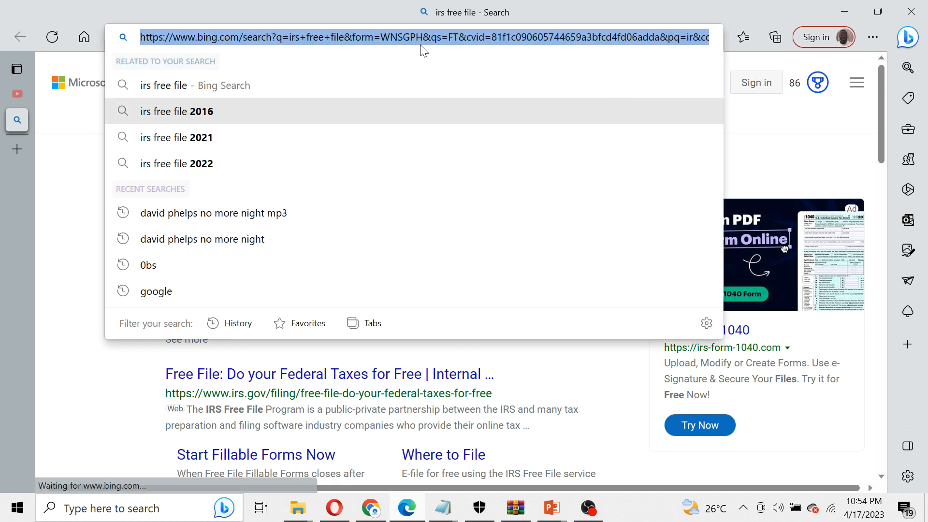
type("YOU")
key("Return")
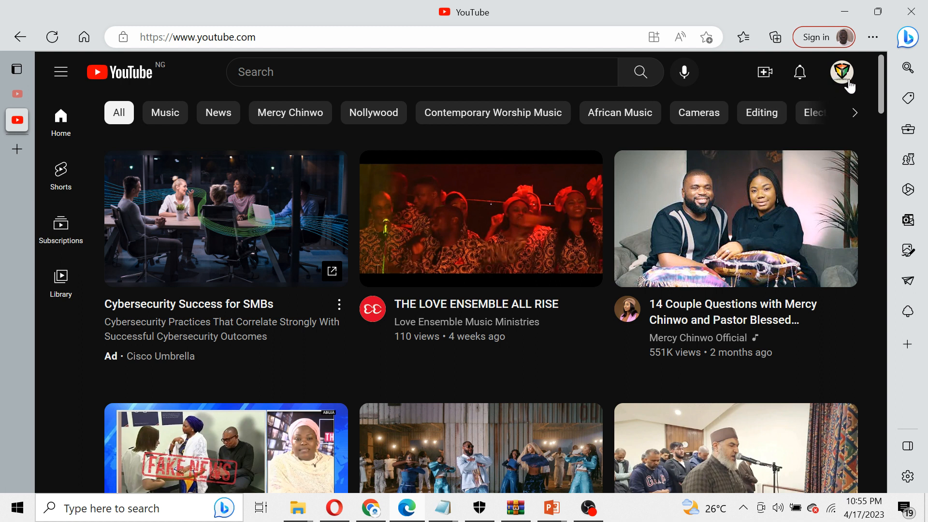
Step: Choose Go live from YouTube's Create menu to reach the Studio live dashboard
left_click(763, 83)
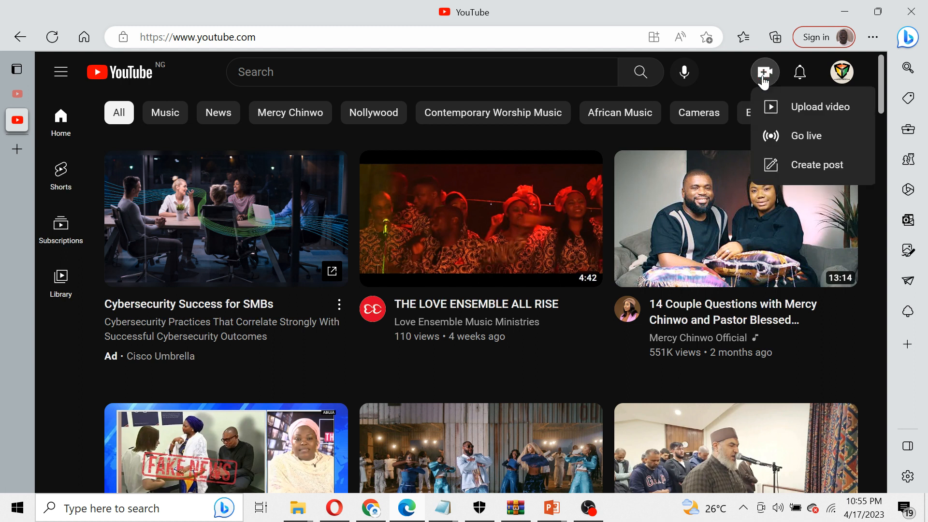
left_click(791, 136)
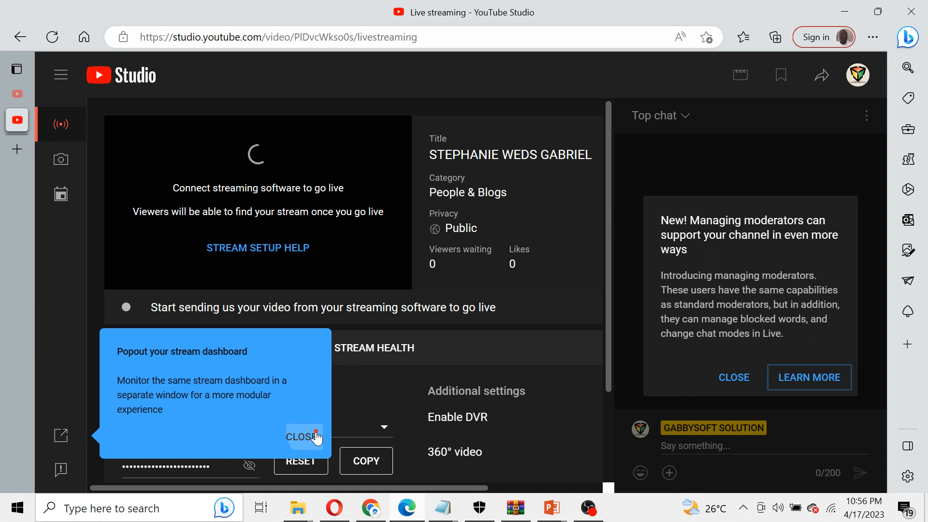
Step: Dismiss the dashboard tip, copy the YouTube stream key, and return to OBS's YOUTUBE settings
left_click(301, 436)
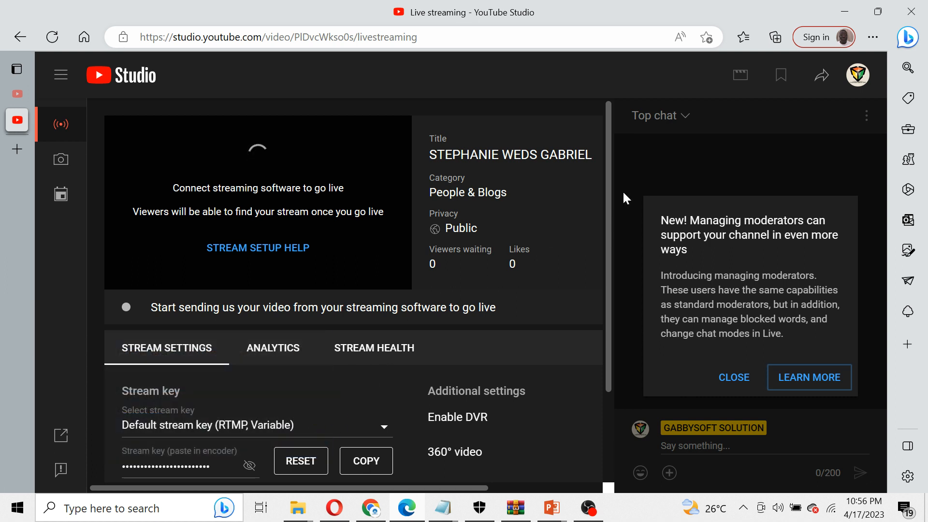
left_click_drag(610, 201, 608, 340)
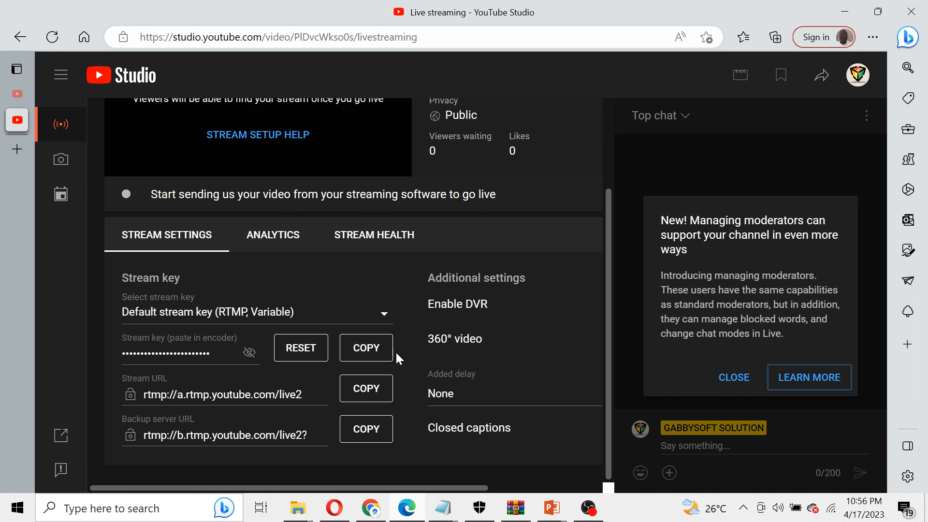
left_click(383, 353)
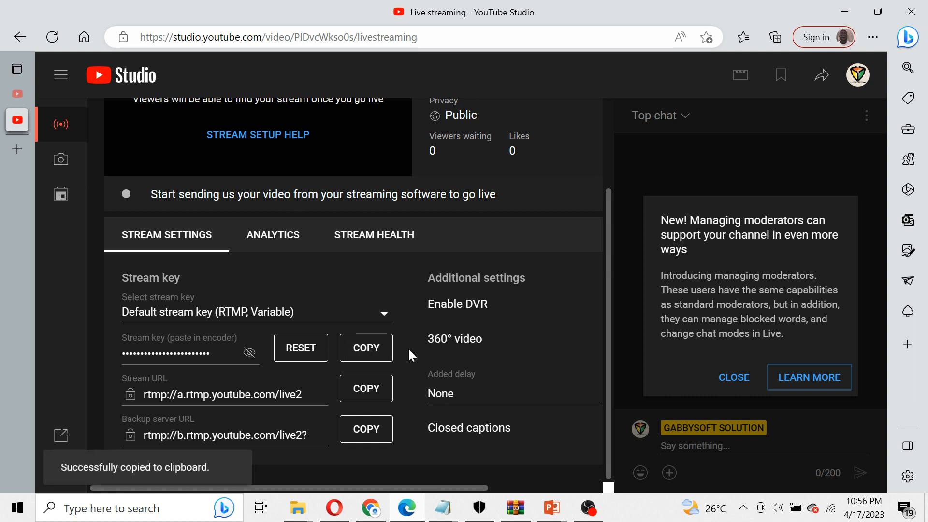
left_click(588, 507)
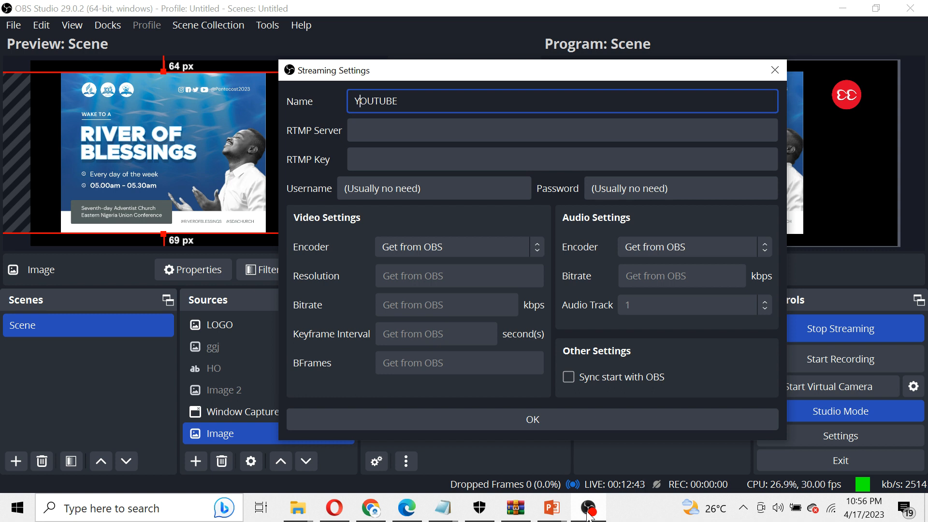
Step: Paste the YouTube stream key into the YOUTUBE target's RTMP Key field, then return to YouTube Studio
left_click(375, 159)
key("ctrl+v")
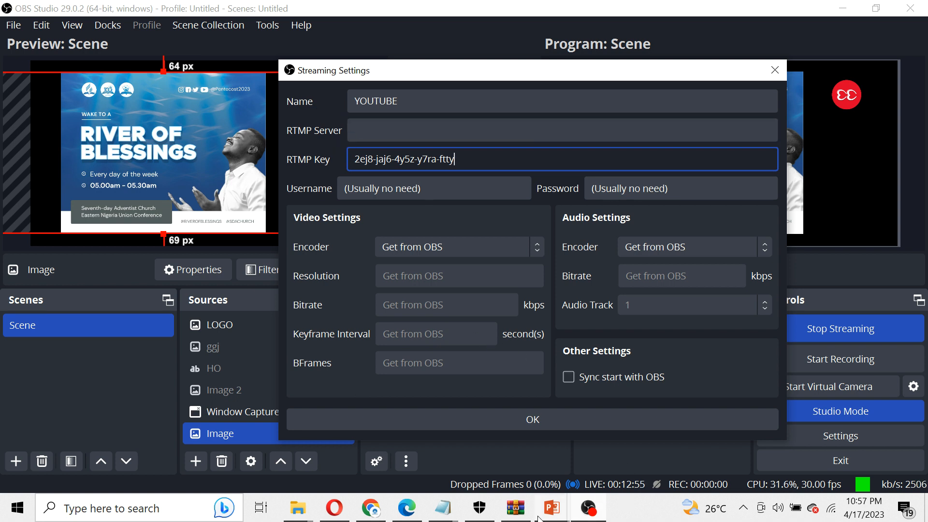
left_click(407, 502)
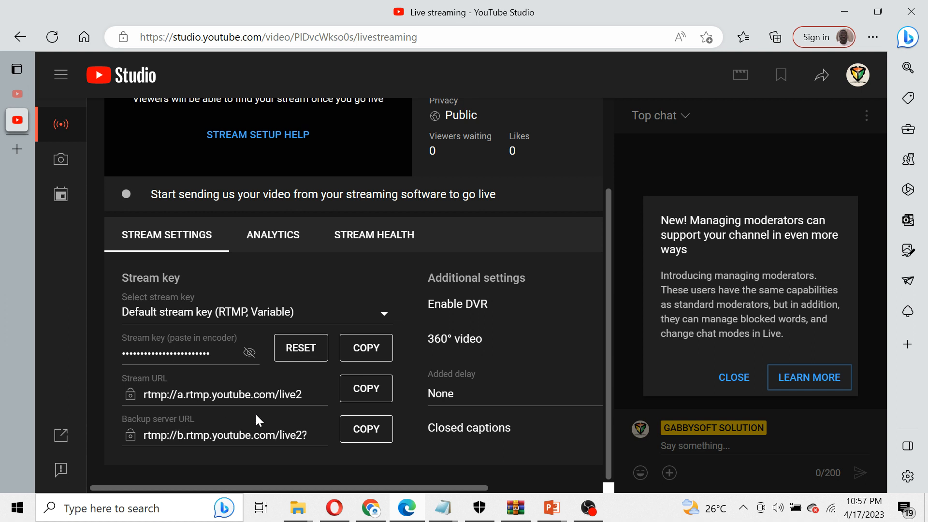
Step: Copy YouTube Studio's backup server URL and go back to OBS's YOUTUBE settings
left_click(367, 436)
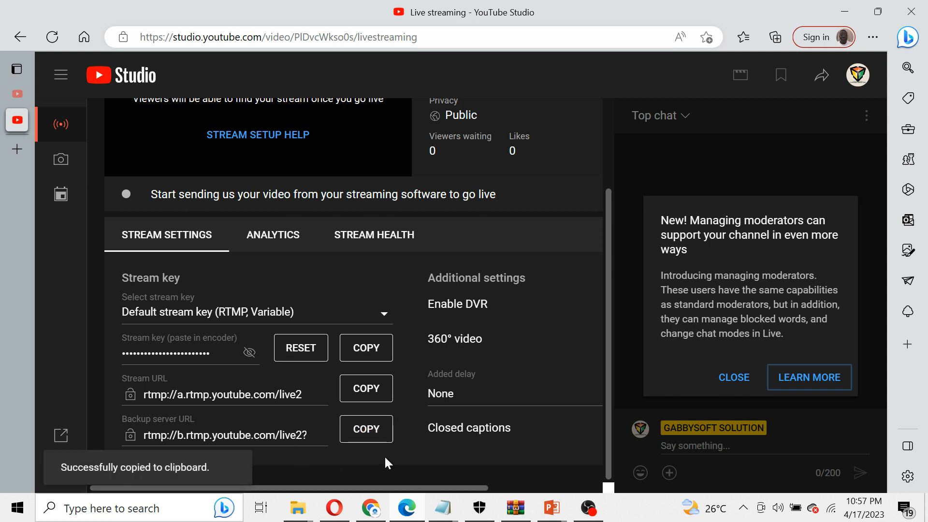
left_click(587, 507)
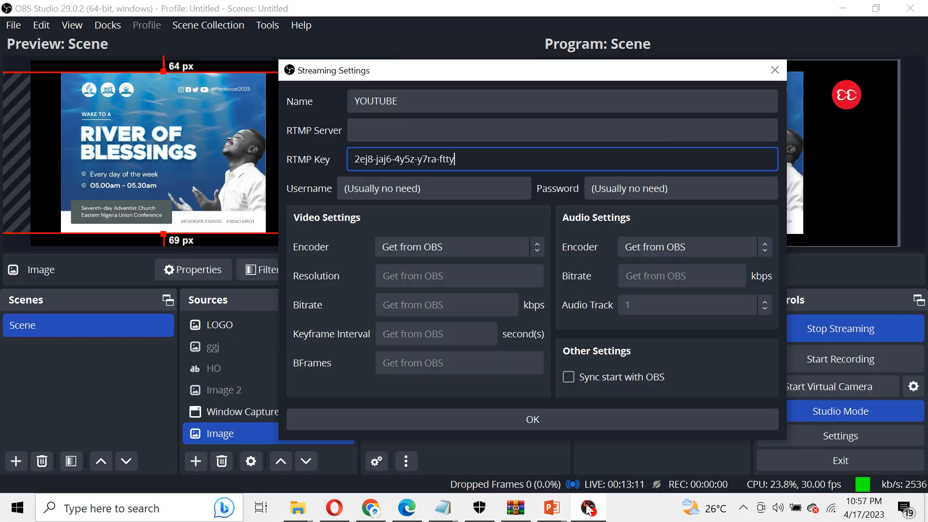
Step: Paste rtmp://b.rtmp.youtube.com/live2?backup=1 as the RTMP server and save the YOUTUBE target
left_click(374, 134)
key("ctrl+v")
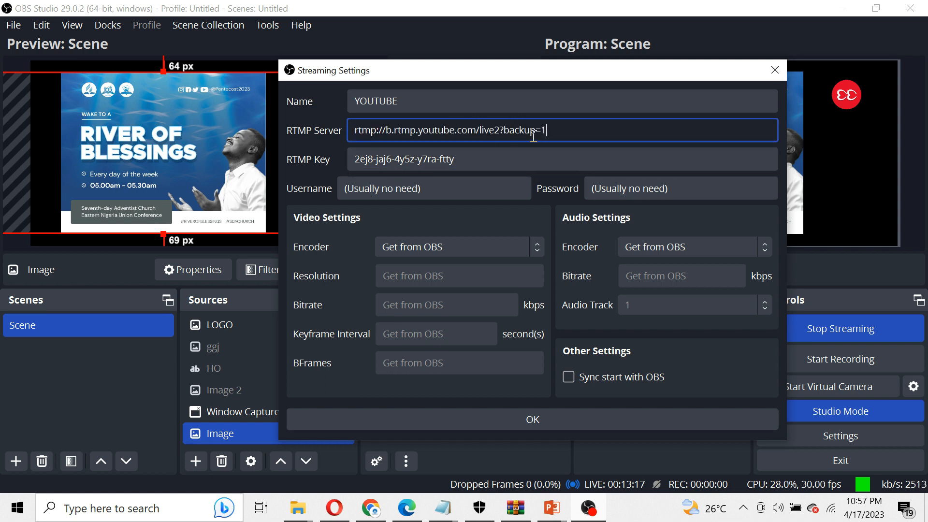
left_click(546, 423)
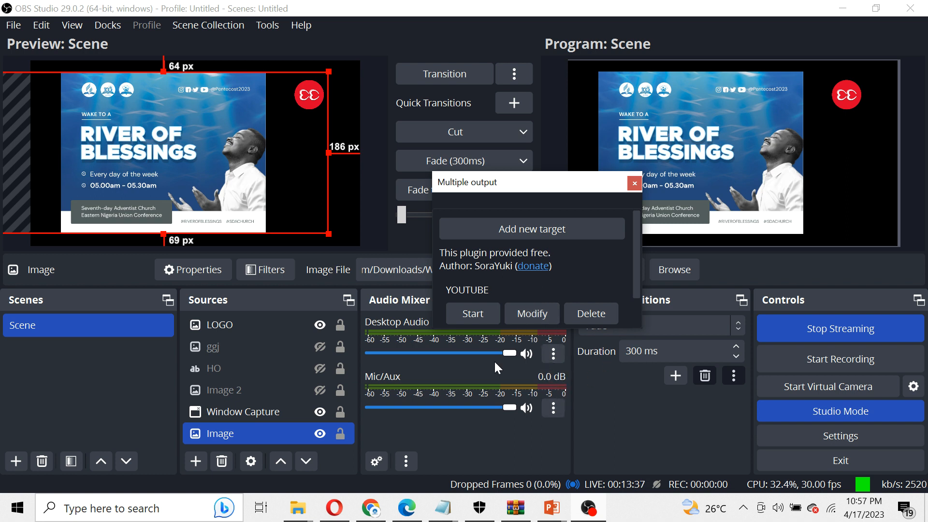
left_click(371, 514)
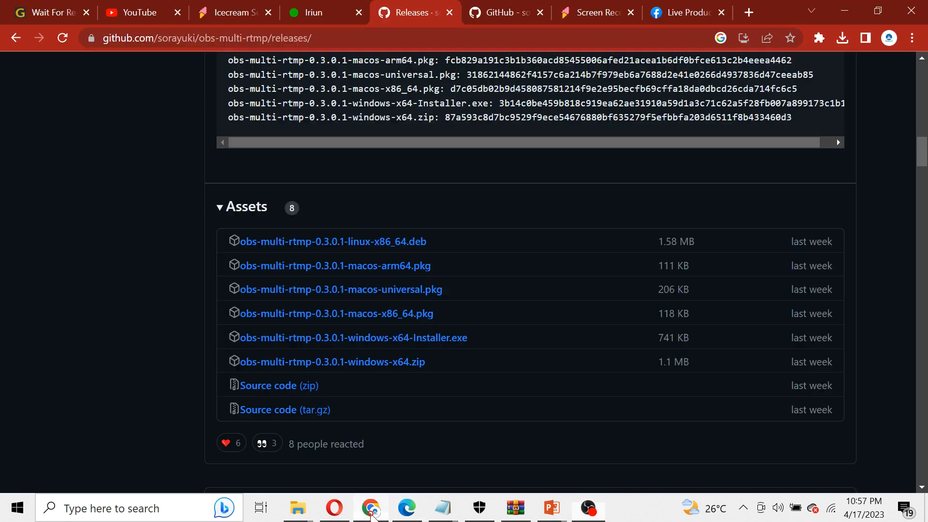
Step: Back in YouTube Studio, open the live stream's Edit settings
left_click(405, 511)
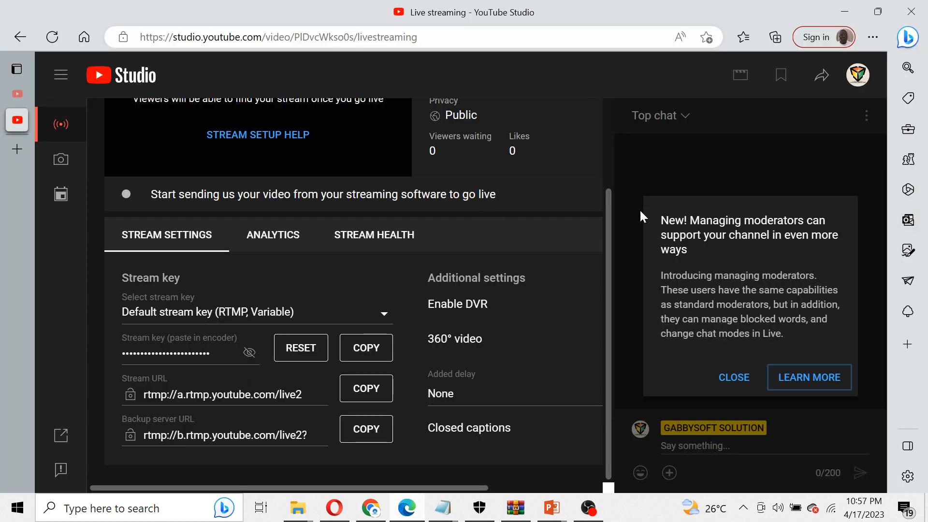
left_click_drag(608, 408, 633, 271)
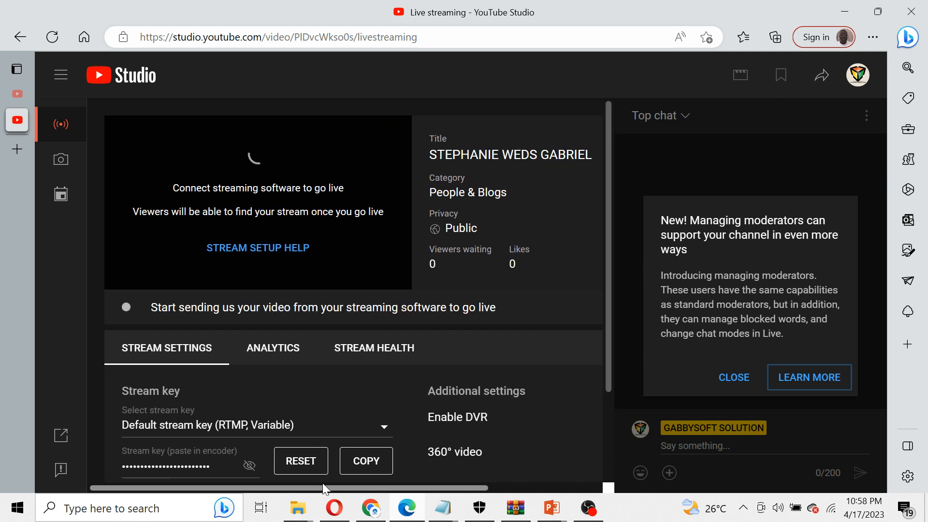
left_click_drag(317, 487, 429, 487)
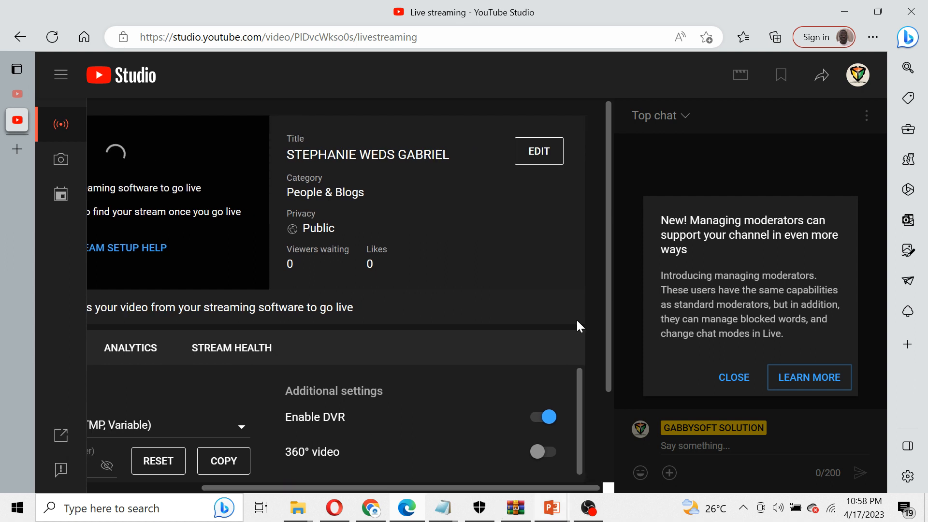
left_click(539, 152)
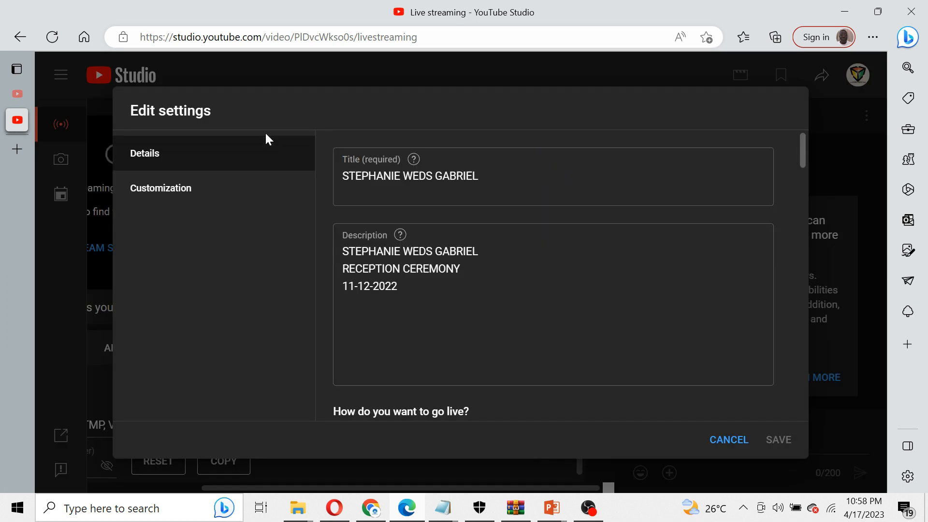
Step: Replace the stream title with TRAINING VIDEO
left_click(476, 176)
left_click_drag(478, 178, 330, 182)
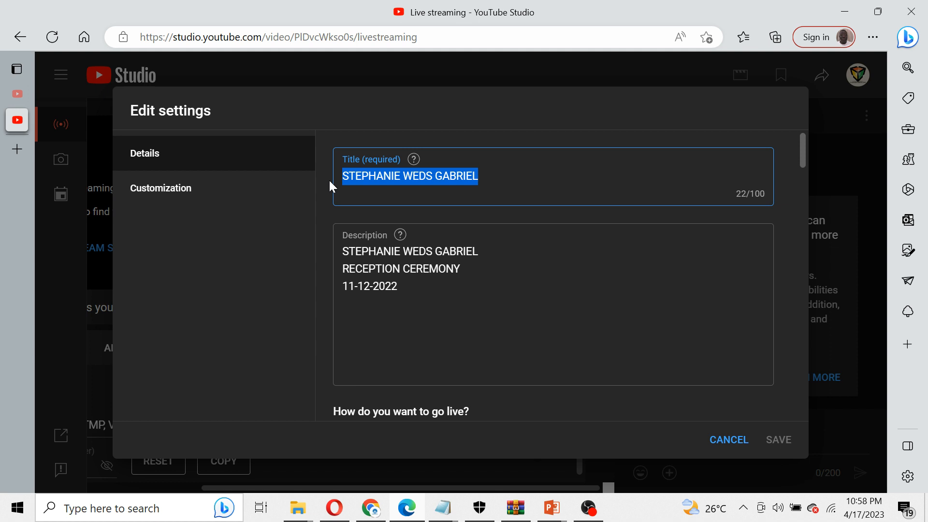
type("tRAIN")
key("BackSpace")
key("BackSpace")
key("BackSpace")
key("BackSpace")
key("BackSpace")
type("TR")
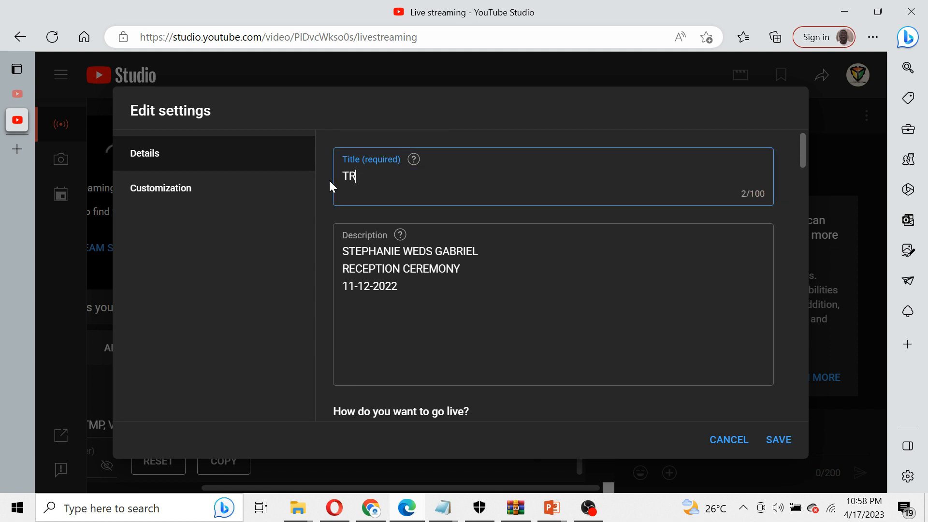
type("AINING VIDEO")
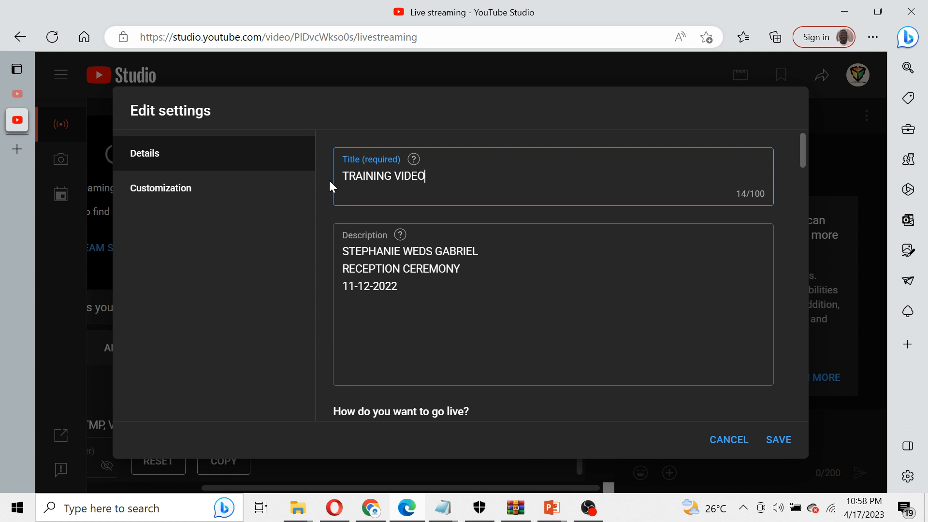
key("ctrl+a")
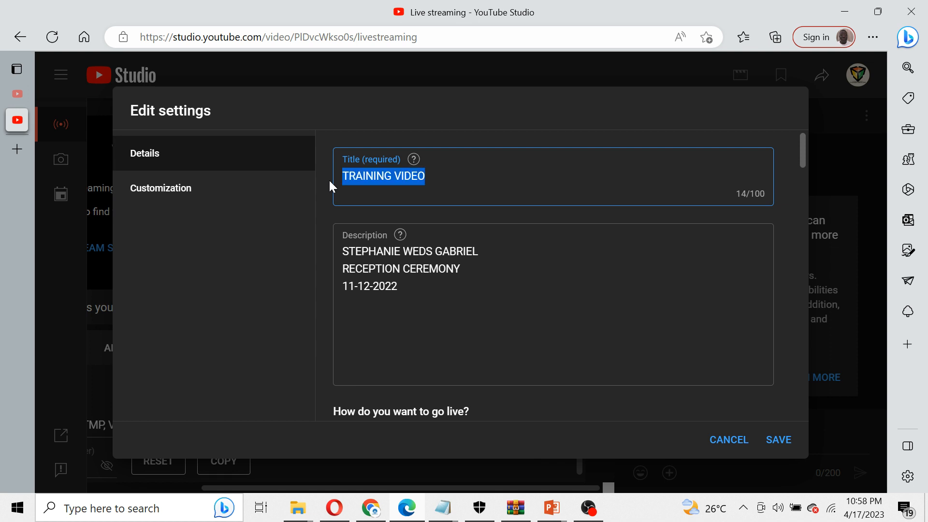
key("End")
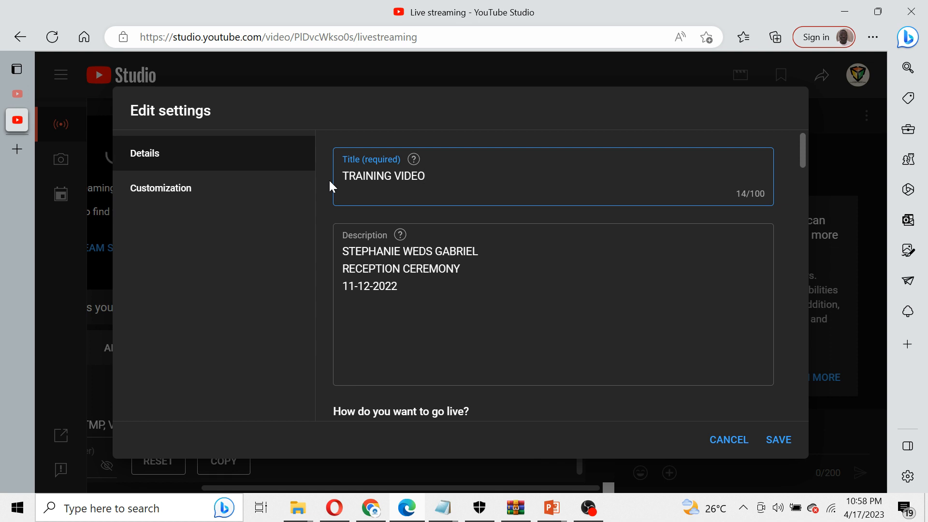
key("ctrl+a")
key("ctrl+c")
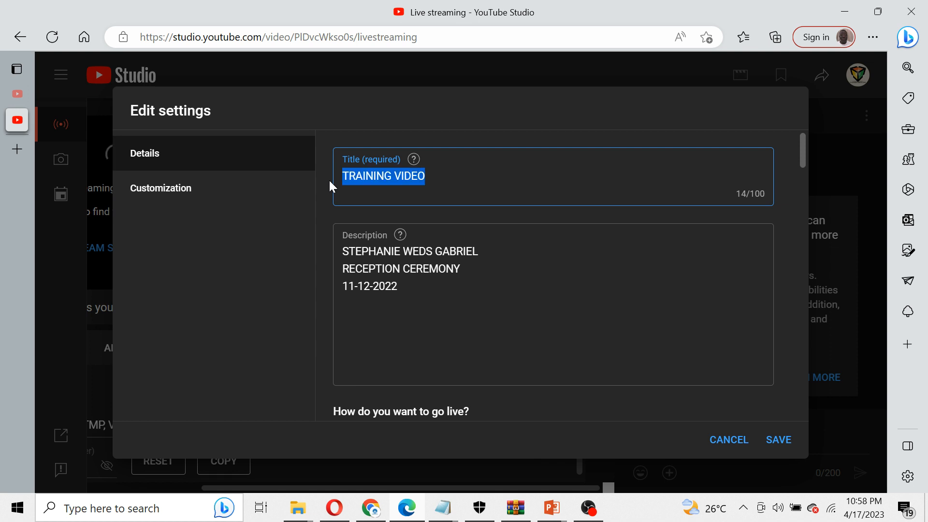
Step: Change the description to TRAINING VIDEO with a second line reading YOUTUBE LIVE
left_click(412, 289)
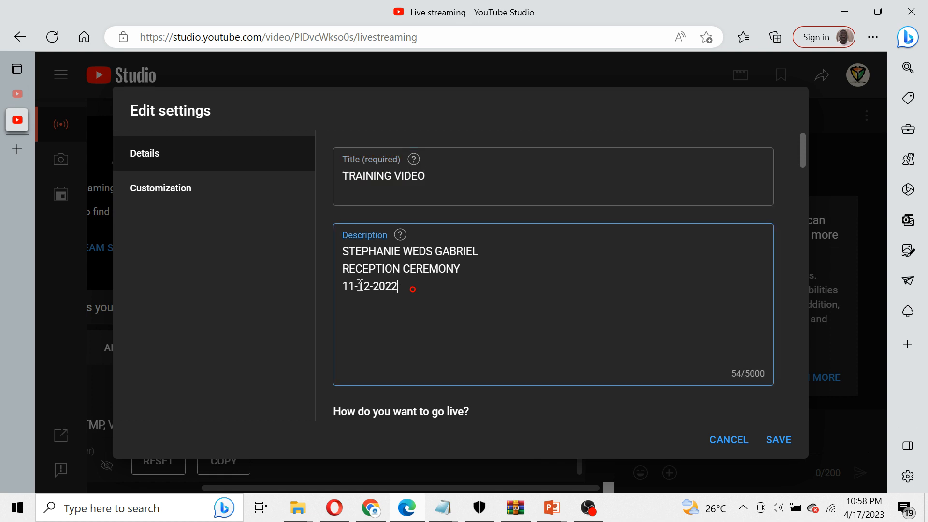
key("ctrl+a")
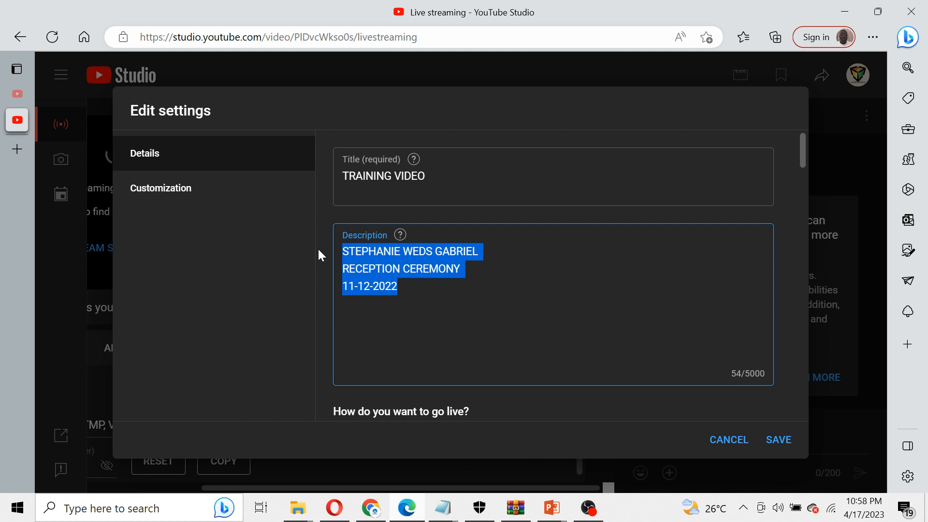
key("ctrl+v")
key("Return")
key("Return")
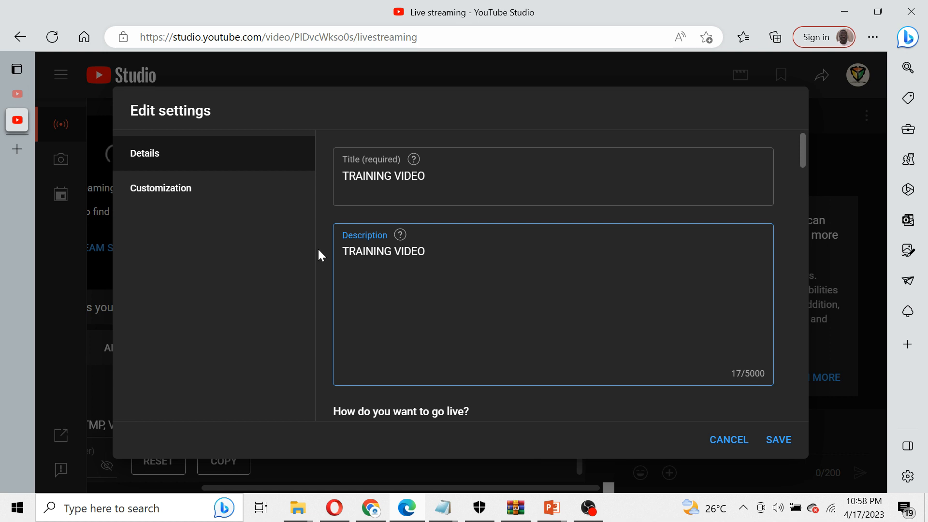
type("YOUTUBE LIVE")
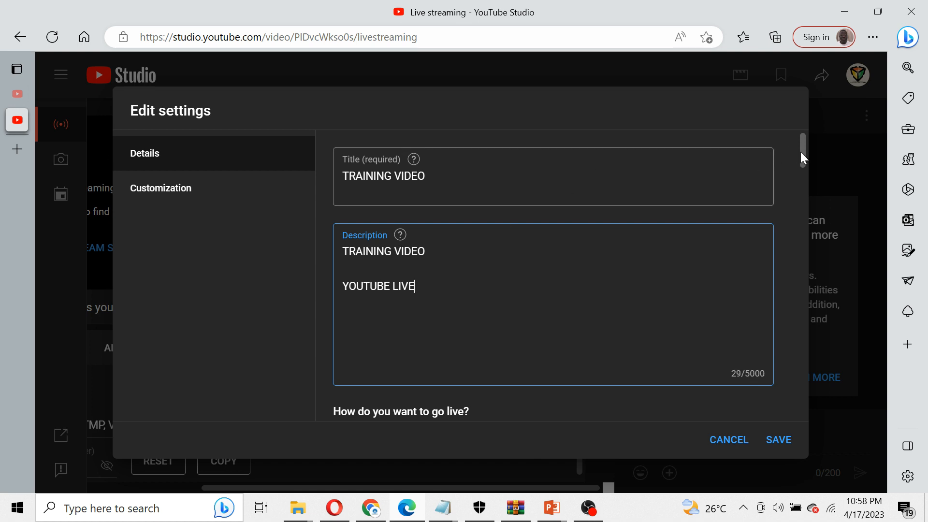
left_click_drag(800, 152, 804, 221)
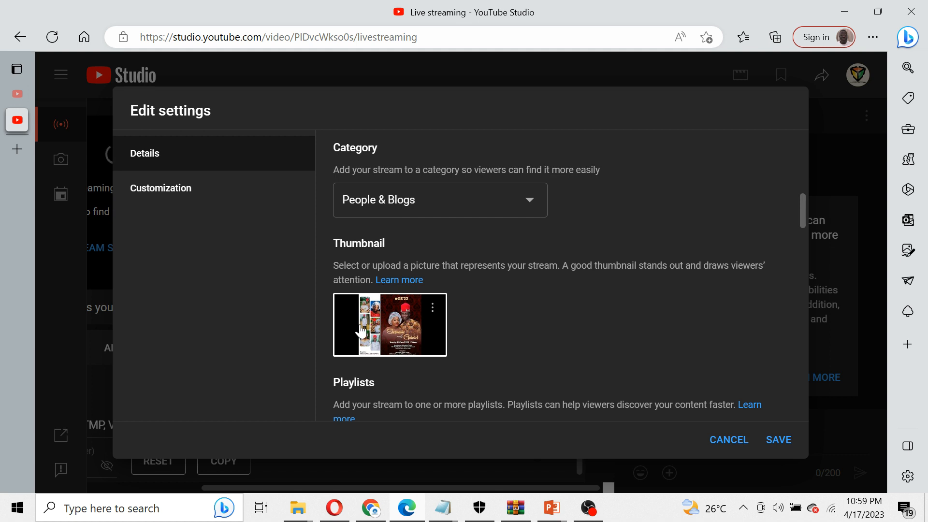
left_click(433, 313)
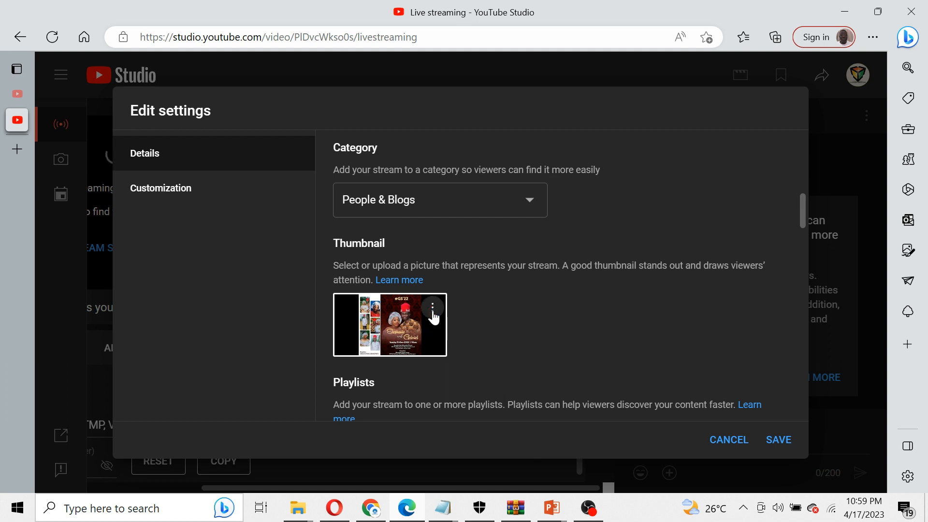
left_click(433, 314)
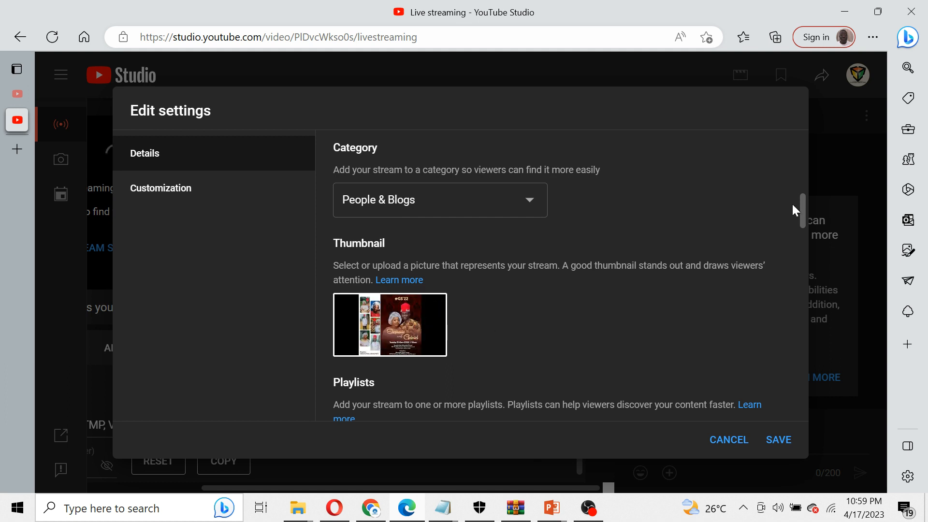
left_click_drag(804, 208, 804, 261)
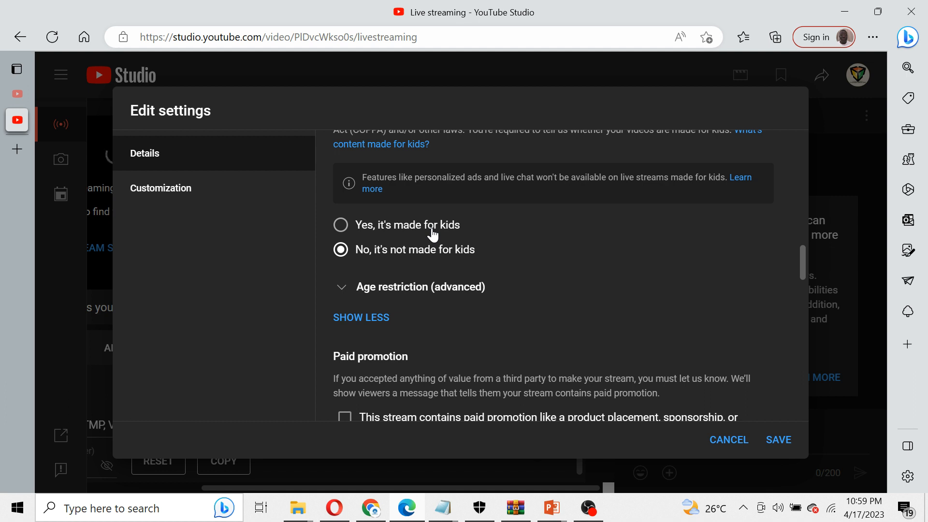
Step: Under Comments and ratings, choose 'Hold potentially inappropriate comments for review' and save the stream settings
left_click_drag(801, 269, 796, 413)
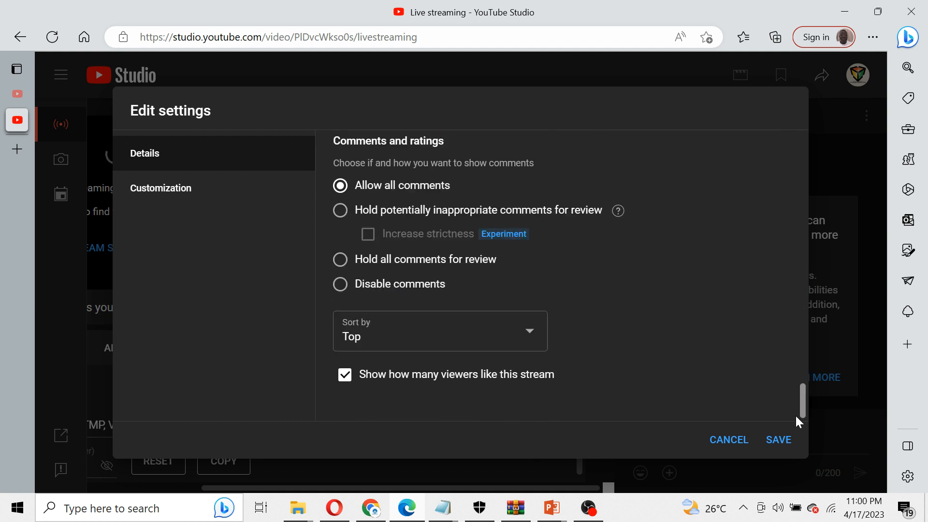
scroll(798, 406, "up", 1)
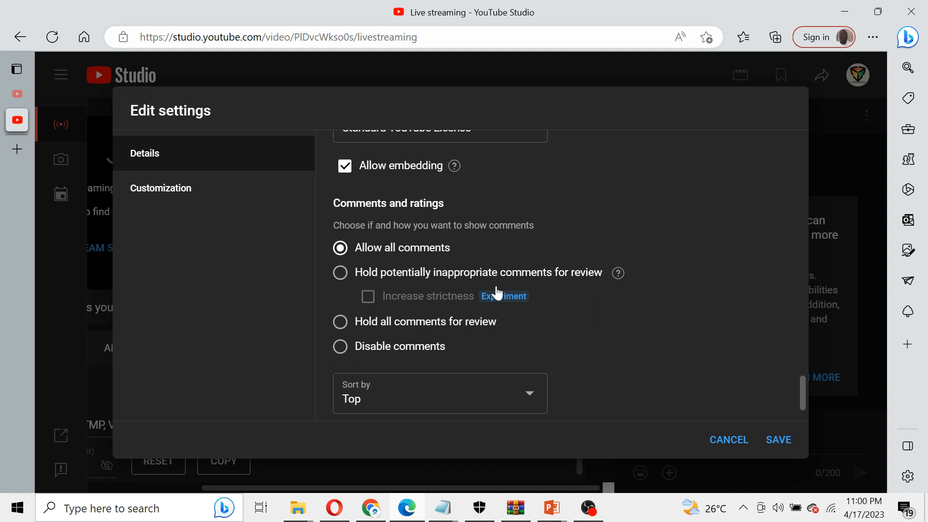
left_click(340, 274)
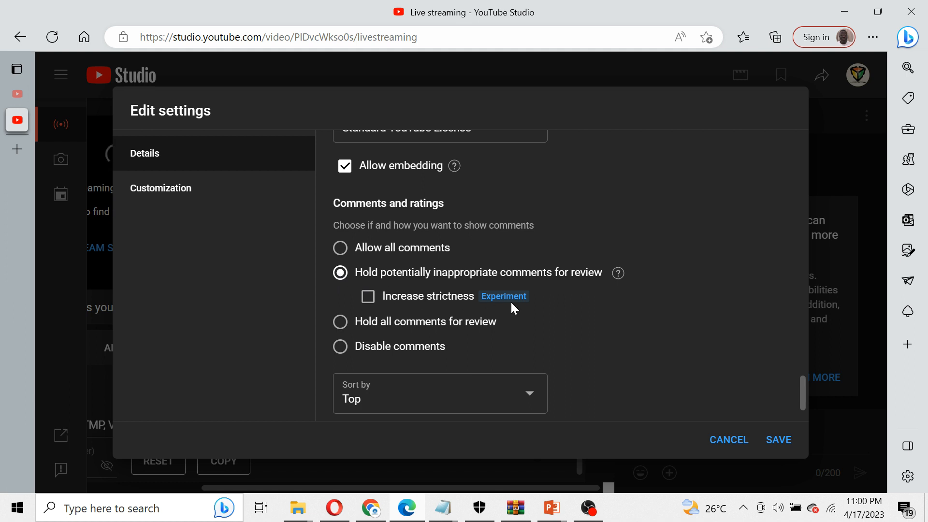
left_click(778, 445)
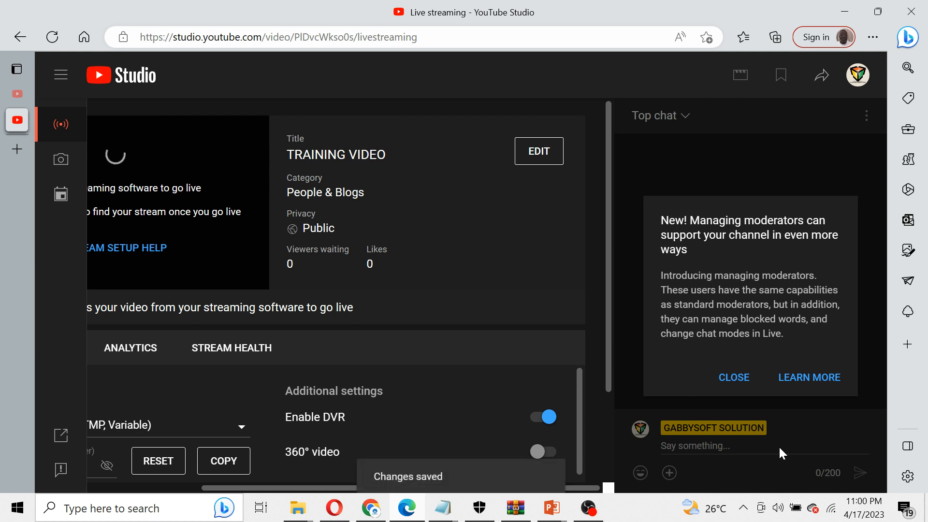
Step: Start the YOUTUBE output in OBS's Multiple output dock, then view YouTube Studio's live dashboard
left_click(590, 513)
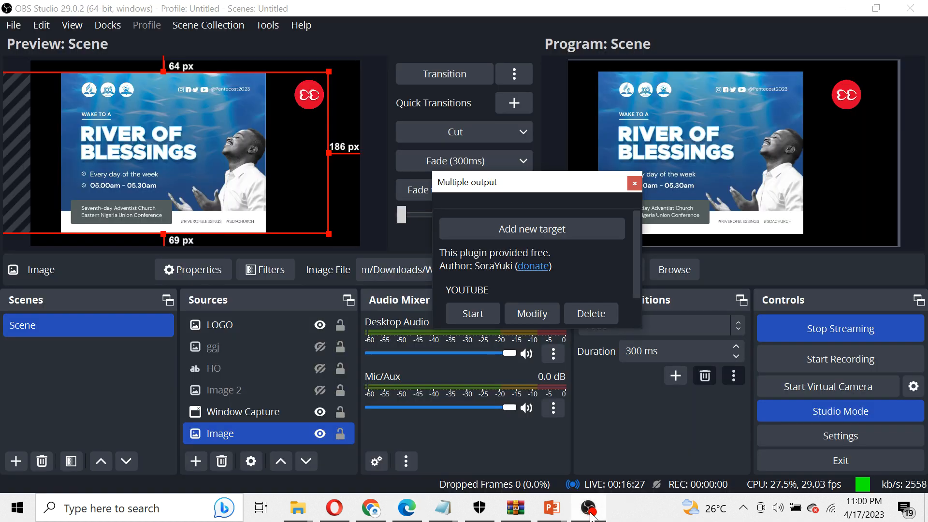
left_click(476, 315)
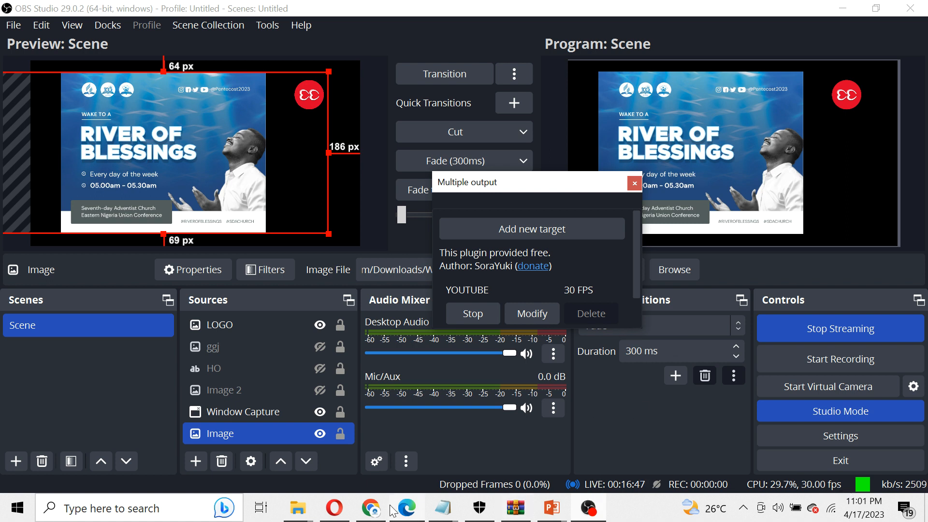
left_click(416, 512)
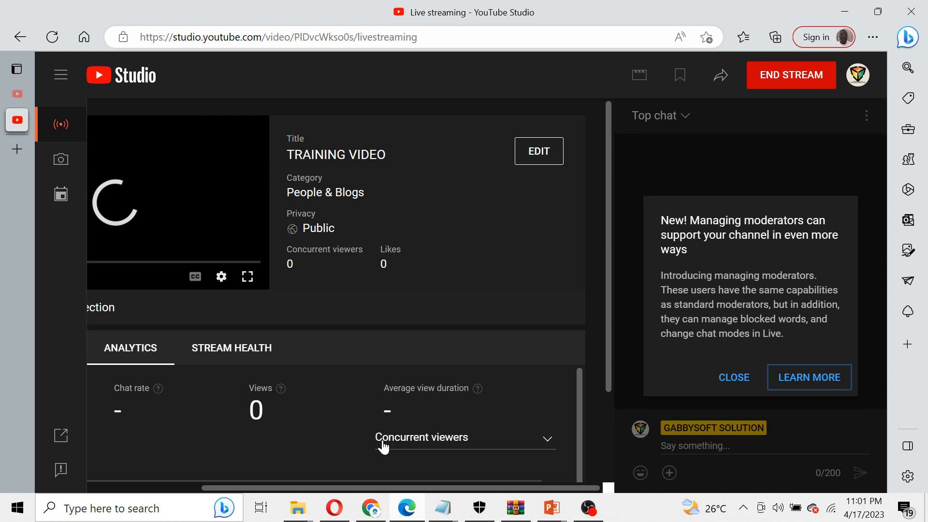
Step: Check that the TRAINING VIDEO stream is live in YouTube Studio, then bring forward the releases-page browser window
left_click_drag(340, 489, 228, 488)
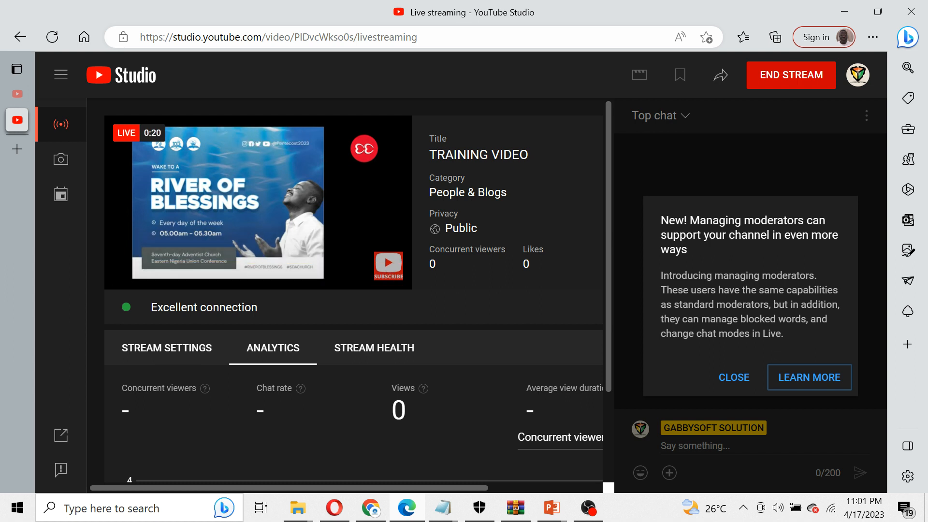
left_click(370, 507)
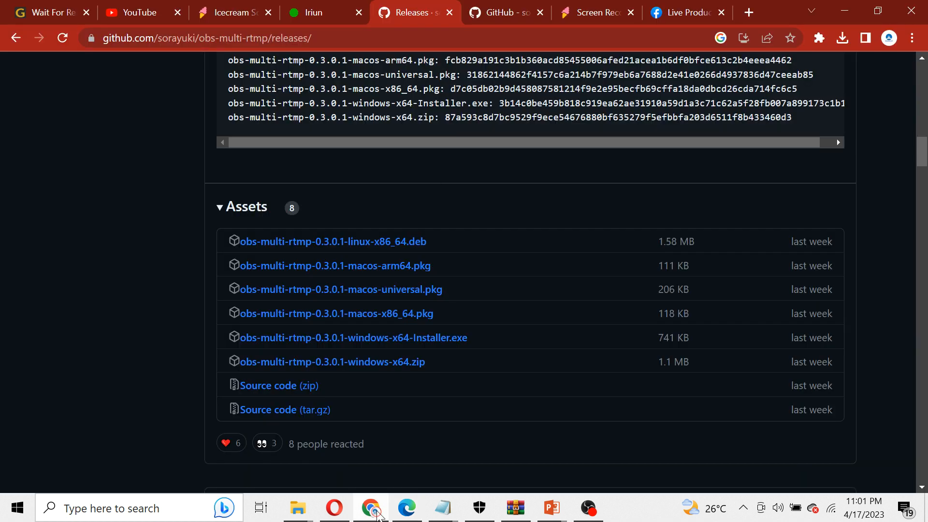
Step: Take the TRAINING VIDEO broadcast live in Facebook Live Producer and bring up the end-live confirmation
left_click(677, 14)
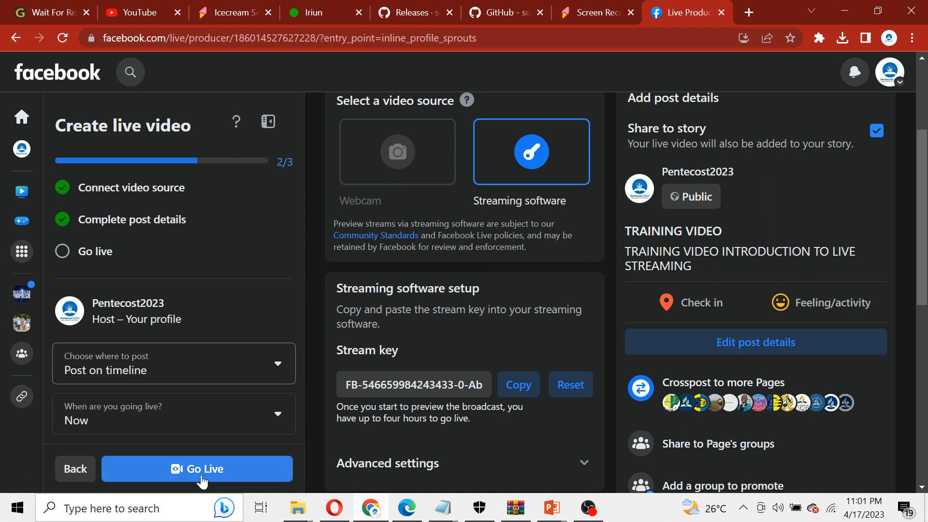
left_click(201, 476)
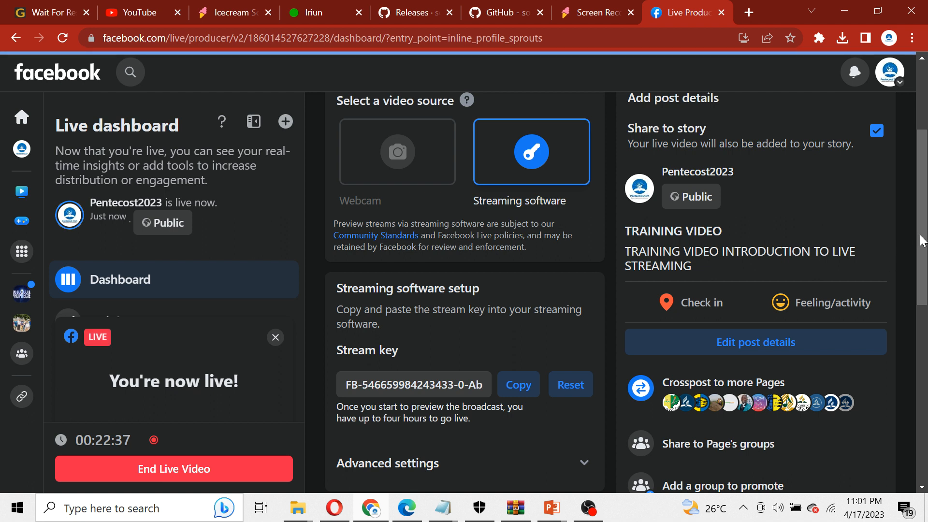
scroll(924, 209, "up", 1)
scroll(925, 209, "up", 3)
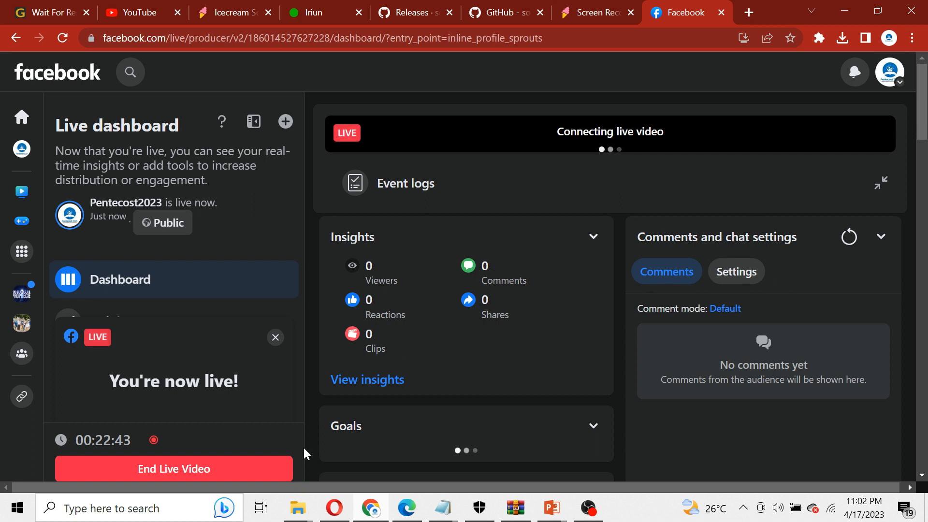
left_click(193, 471)
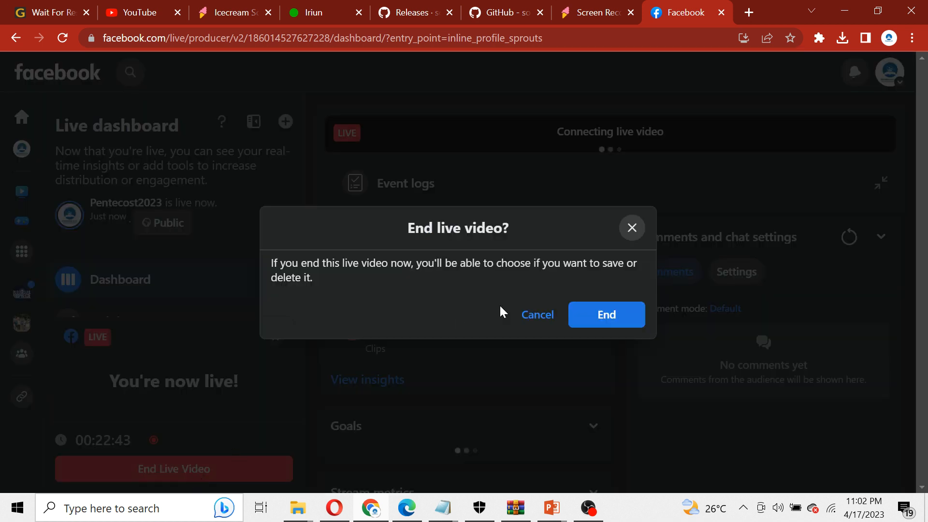
Step: Confirm End on the Facebook live video, repeating until the broadcast actually stops
left_click(608, 321)
left_click(608, 316)
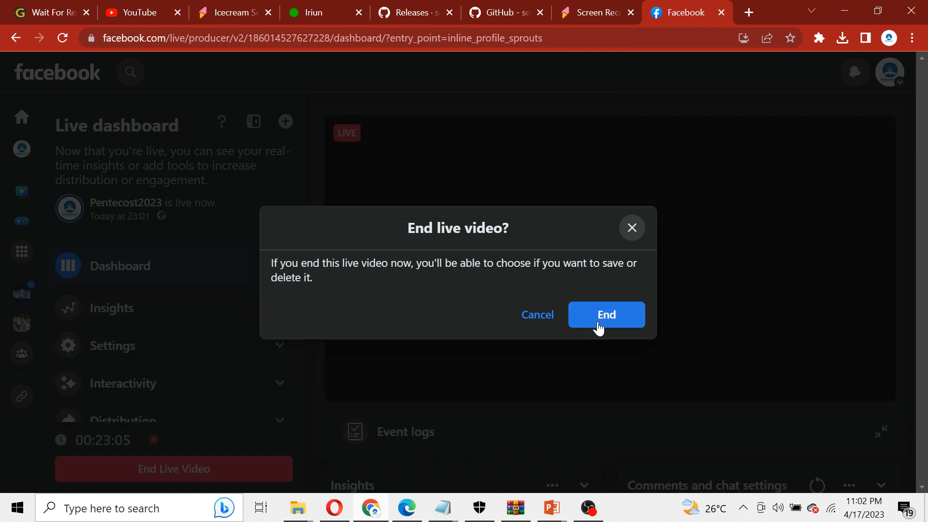
left_click(598, 323)
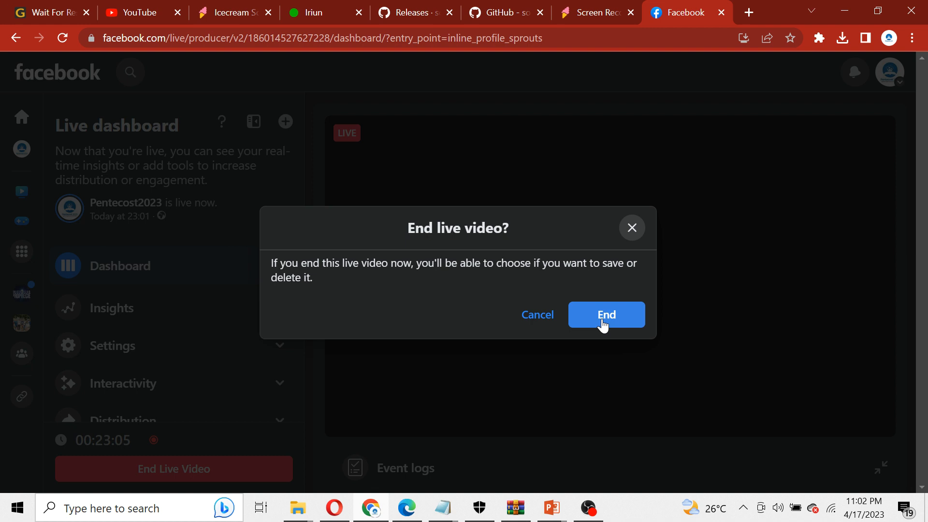
left_click(602, 322)
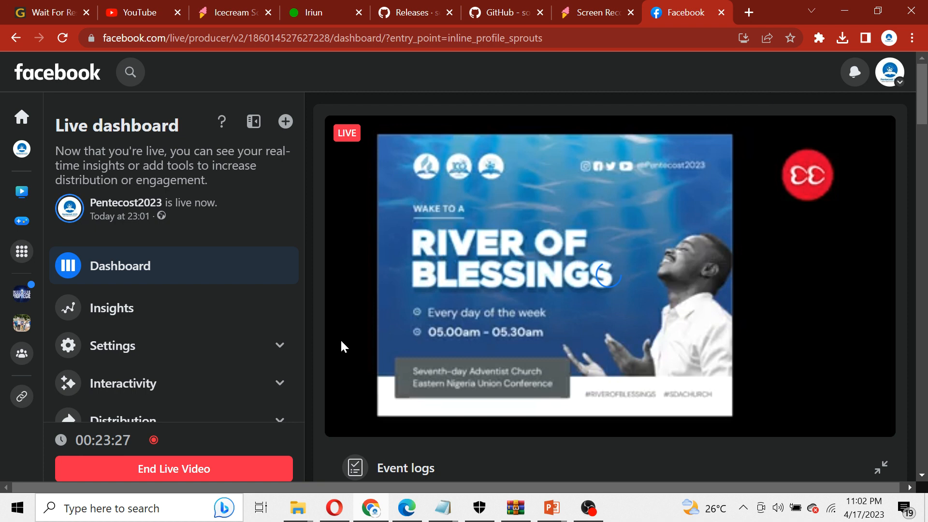
left_click(155, 468)
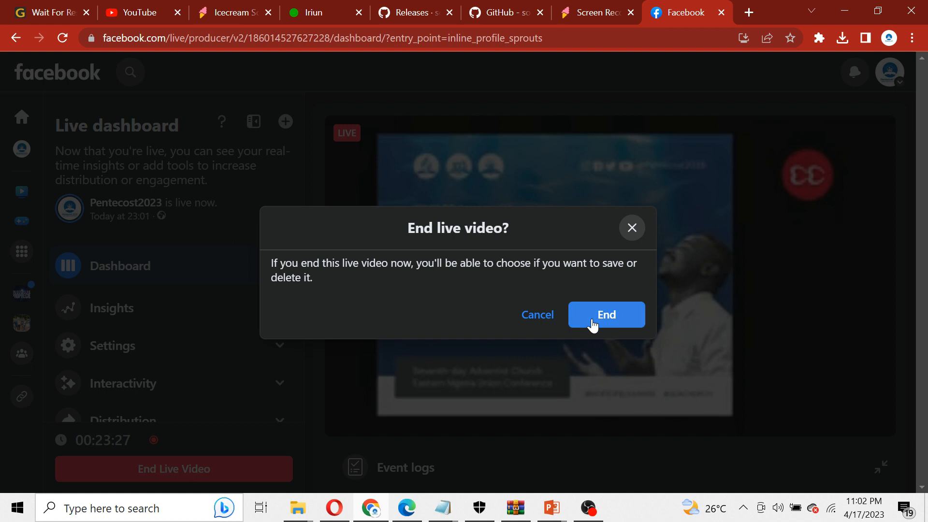
left_click(593, 320)
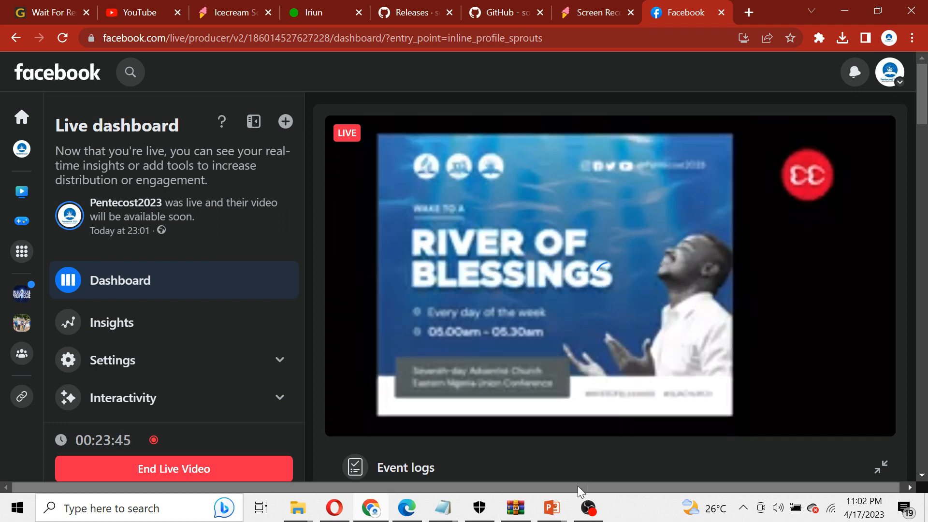
Step: Stop the OBS main stream and the YOUTUBE multiple-output target, then close the Multiple output dialog
left_click(588, 515)
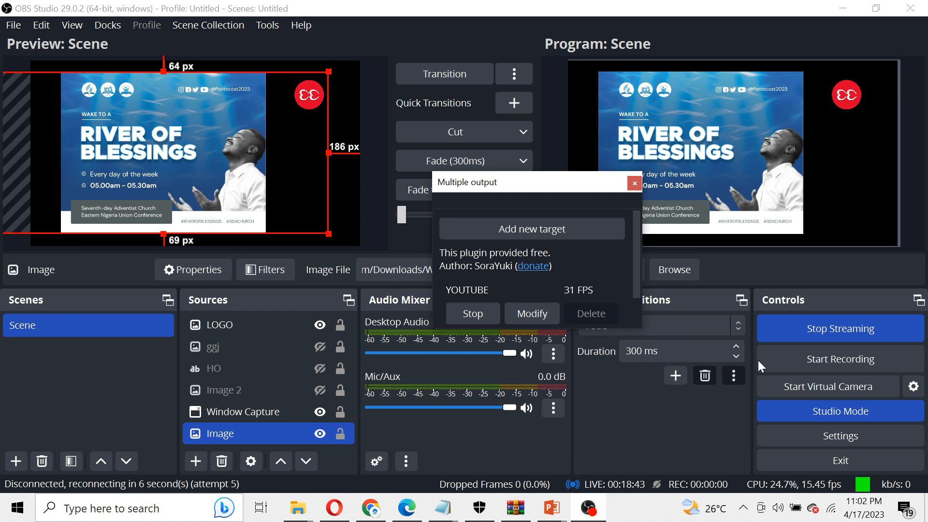
left_click(812, 326)
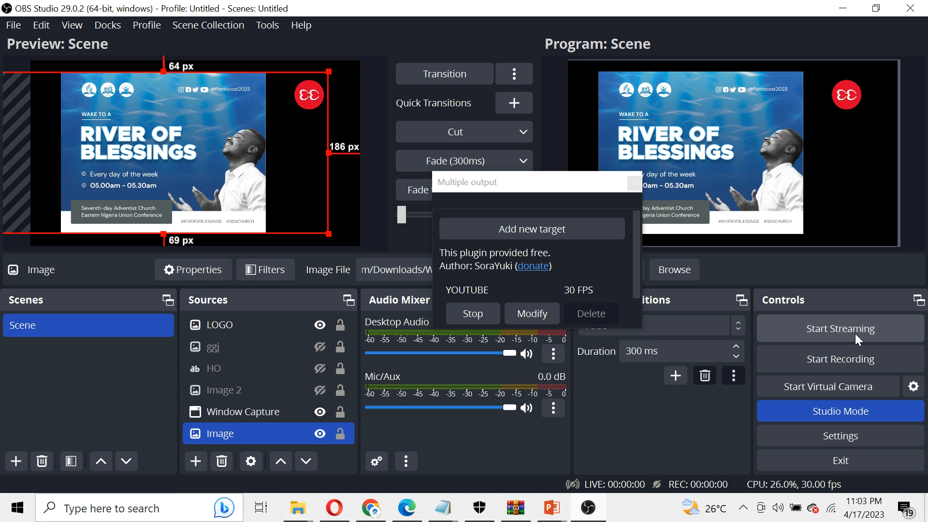
left_click(468, 309)
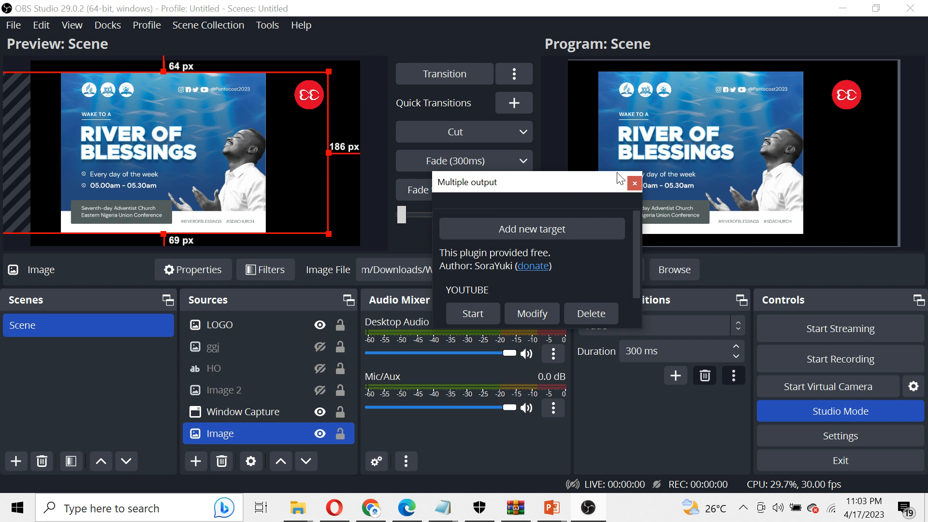
left_click(635, 184)
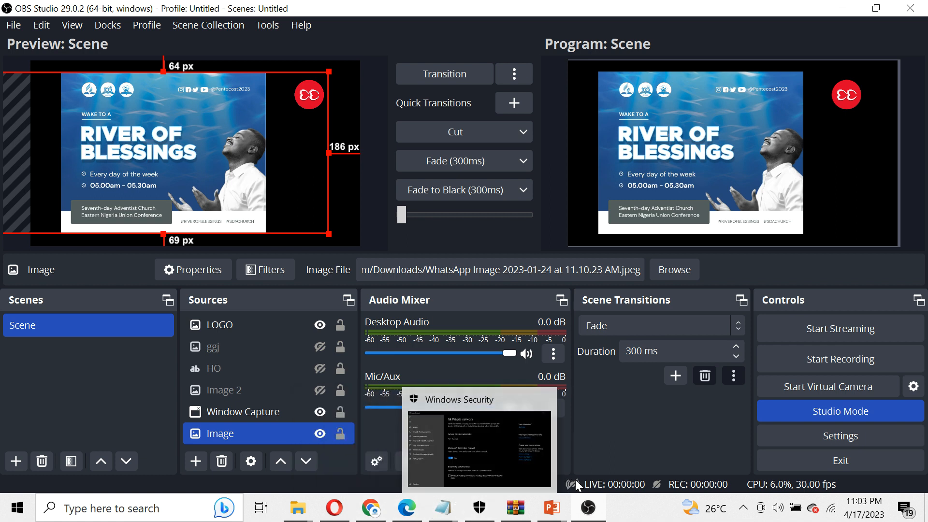
Step: Show the unsaved Notepad list of five tutorial topics, including connecting Zoom to OBS
mouse_move(588, 512)
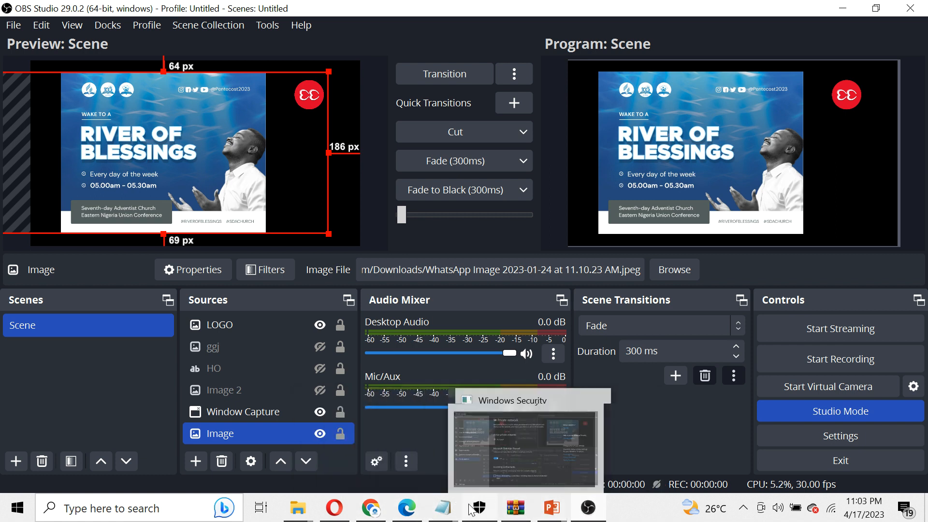
mouse_move(448, 517)
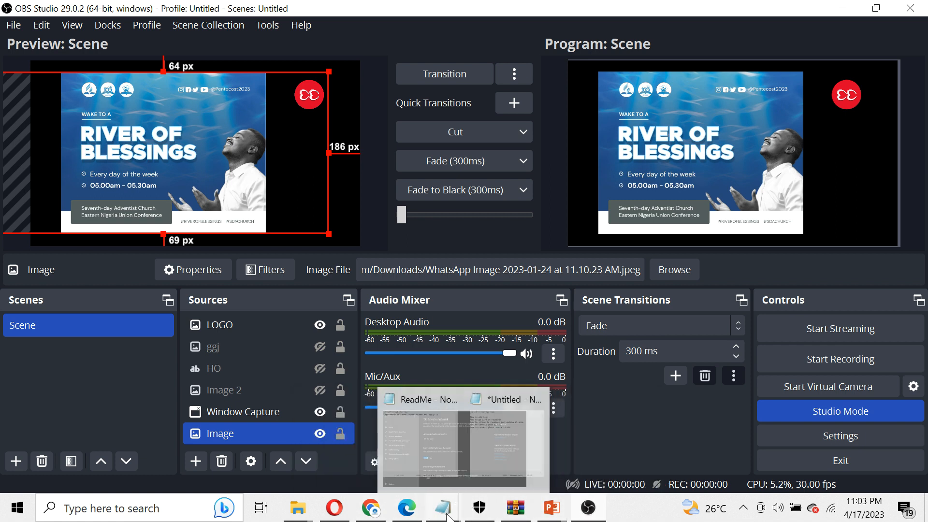
left_click(484, 461)
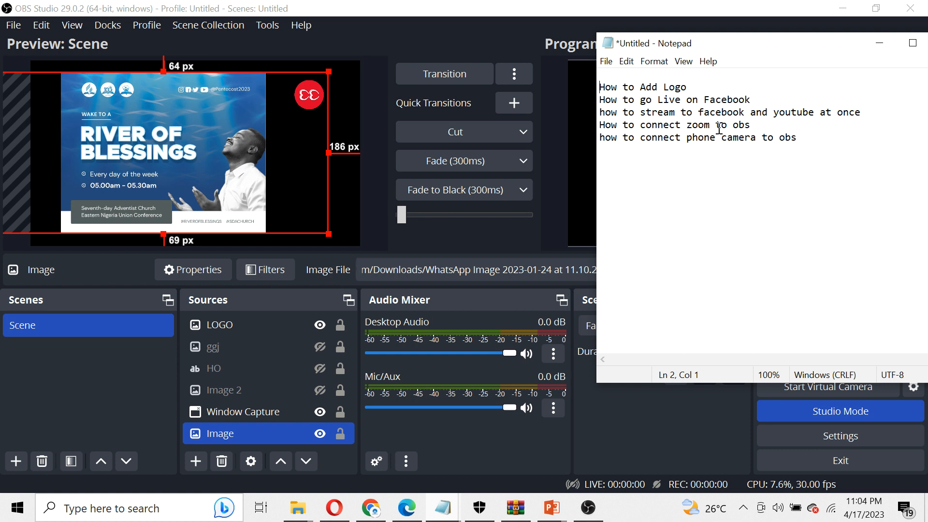
key("alt+Tab")
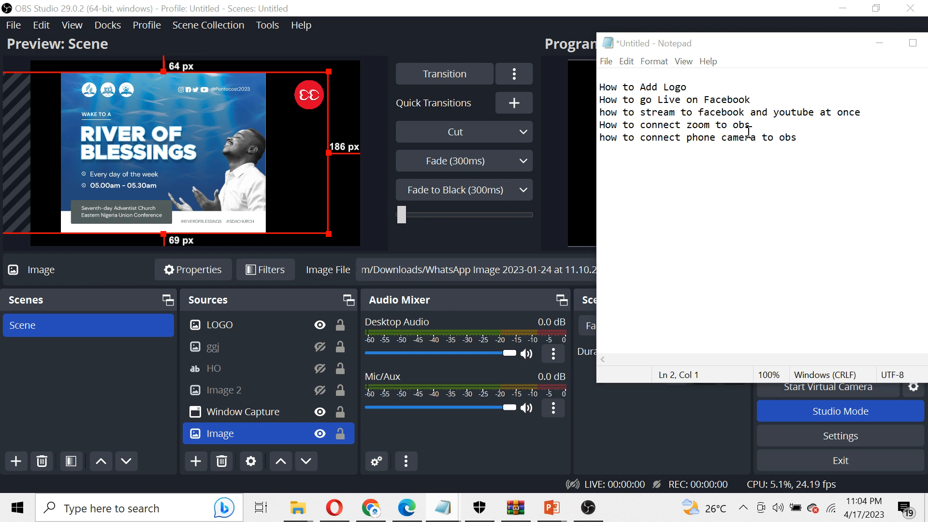
key("super")
Step: Search Windows for 'zoom' and launch the Zoom Cloud Meetings app
type("zo")
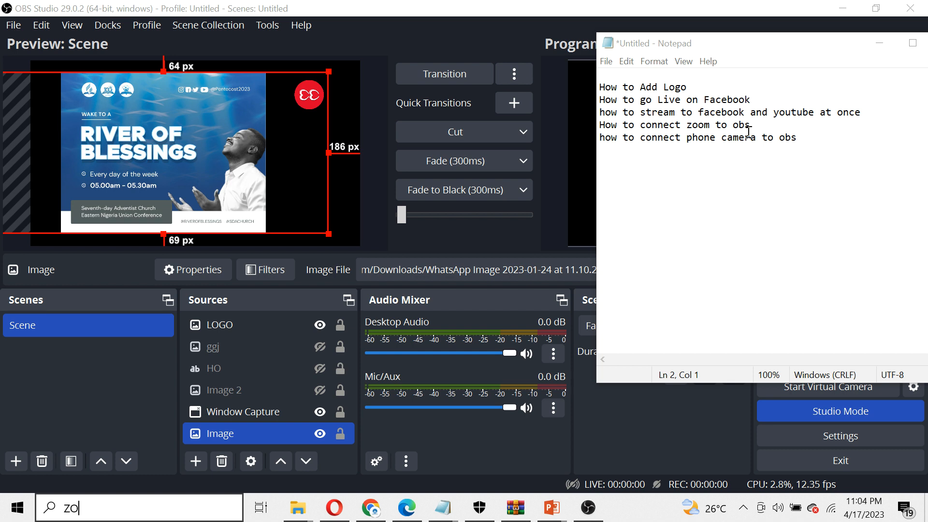
type("om")
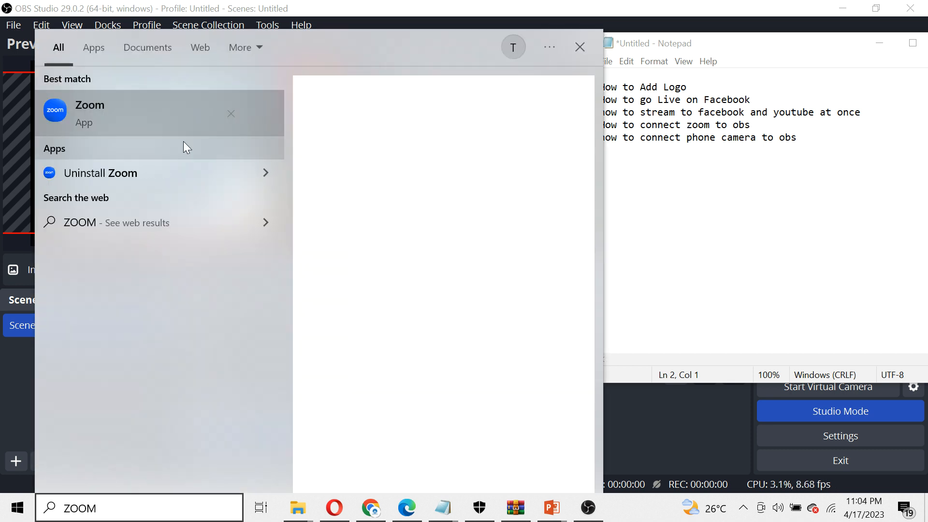
left_click(145, 113)
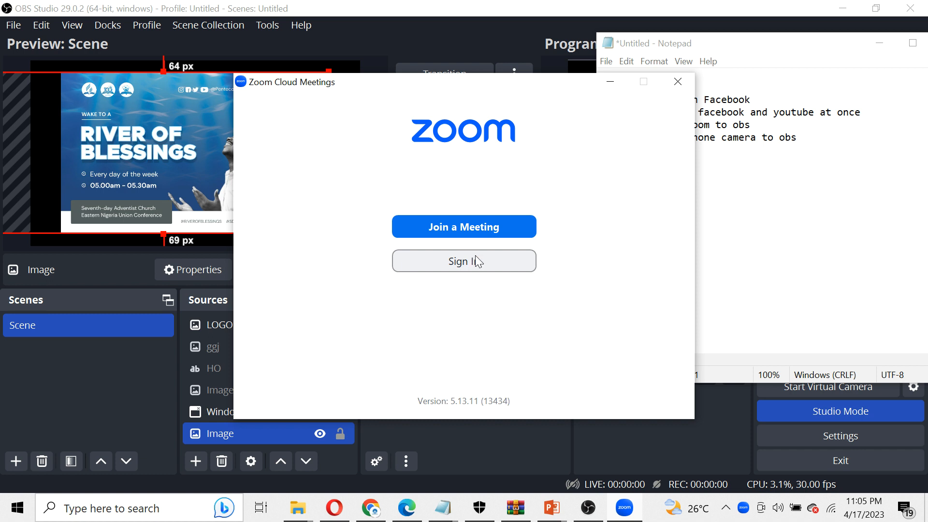
Step: Join the recent '100 Days of Prayer' meeting in Zoom and submit its passcode
left_click(490, 226)
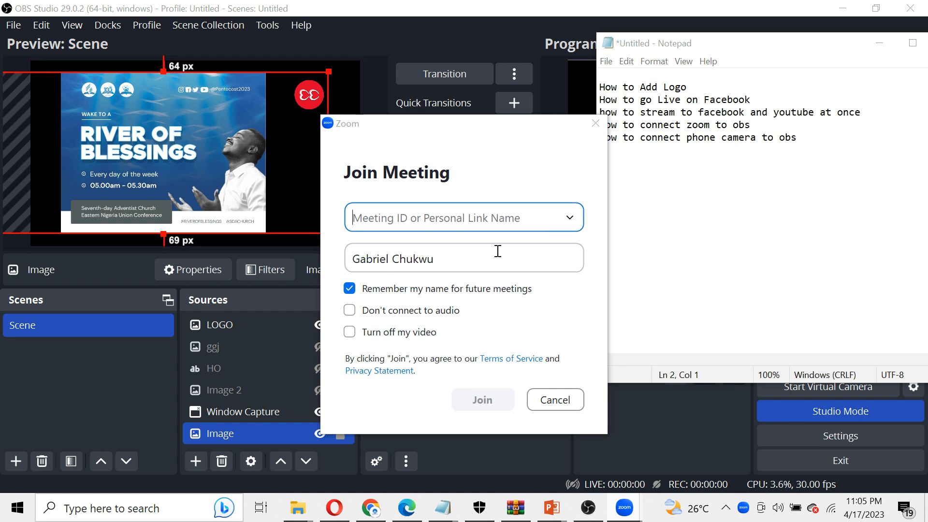
left_click(570, 218)
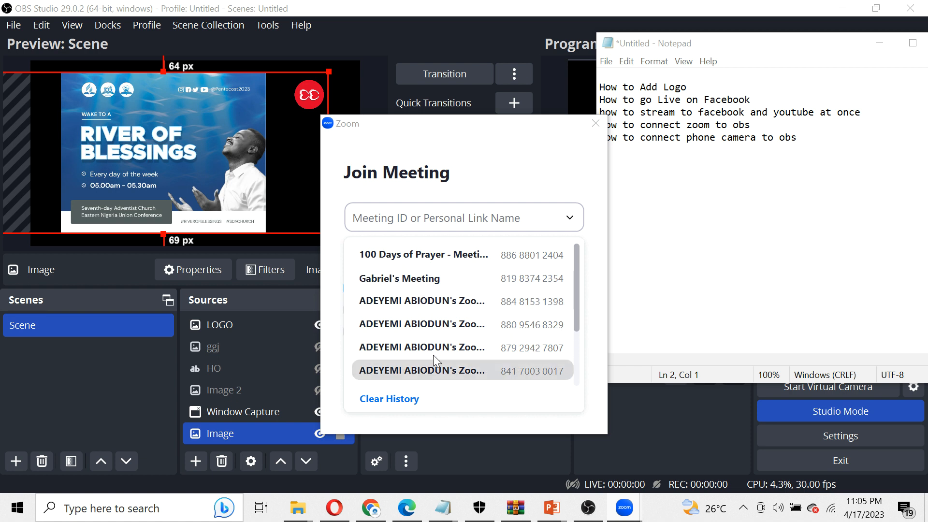
left_click(441, 252)
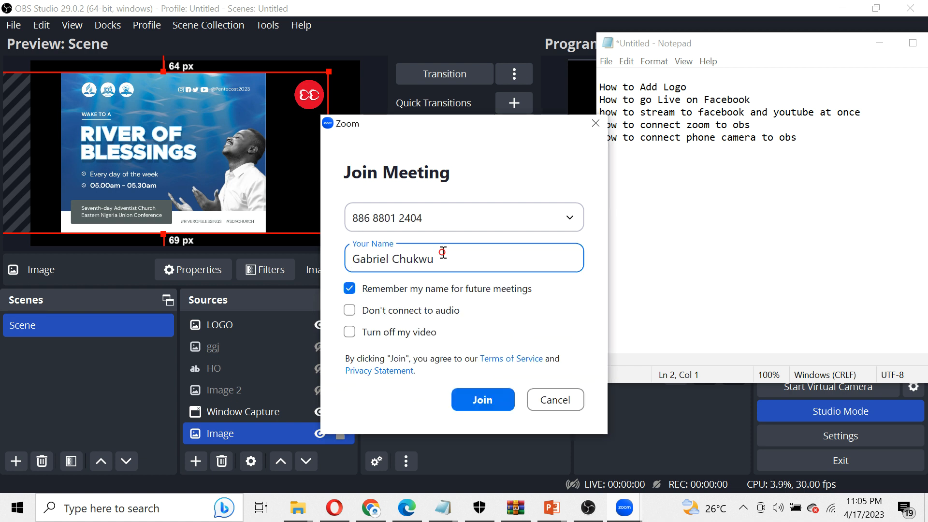
left_click(487, 398)
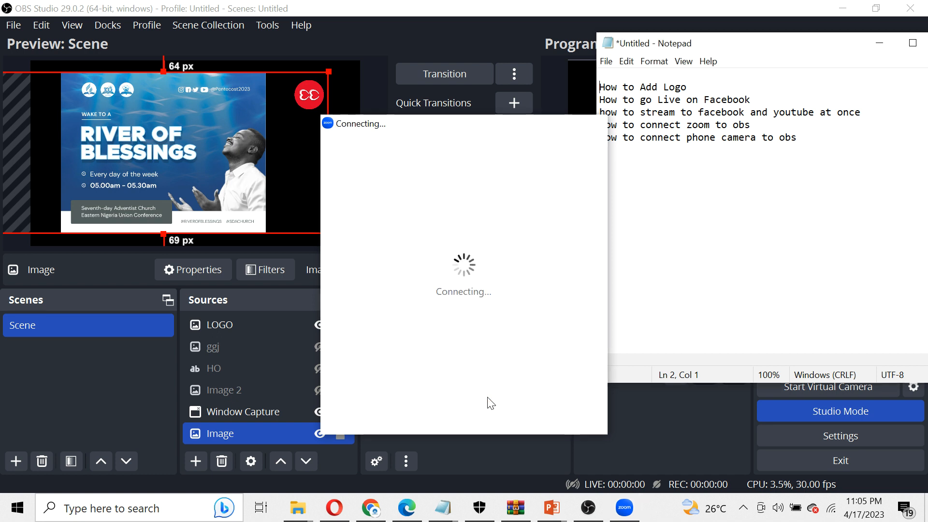
left_click(415, 217)
type("***")
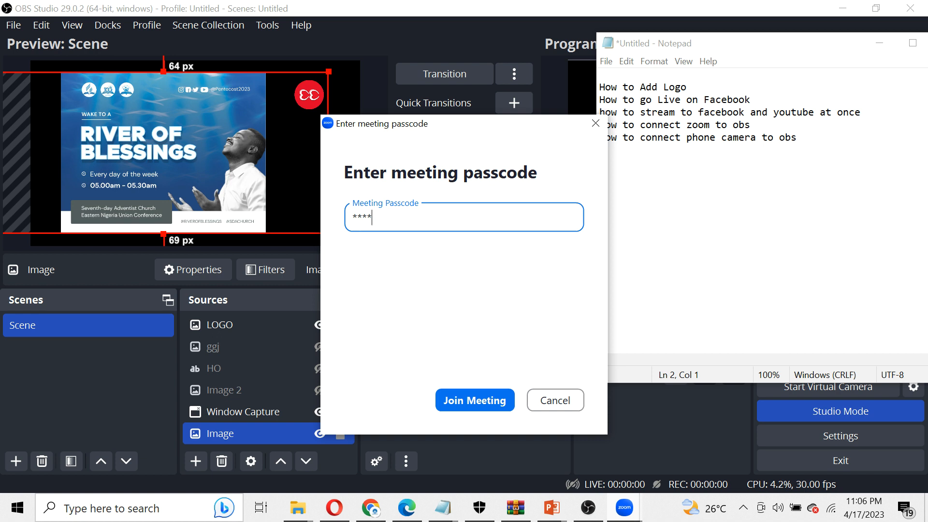
key("Return")
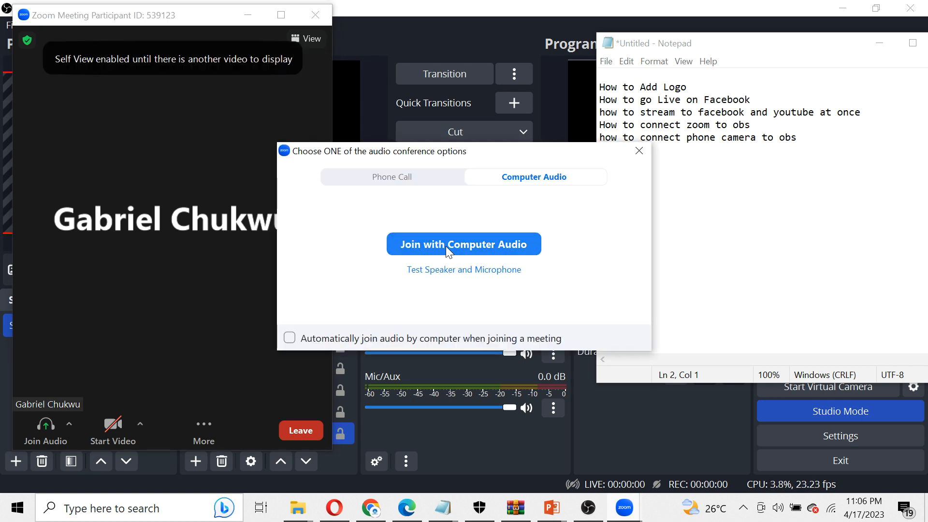
Step: Join the meeting with computer audio and drag the Zoom meeting window to the screen centre
left_click(450, 245)
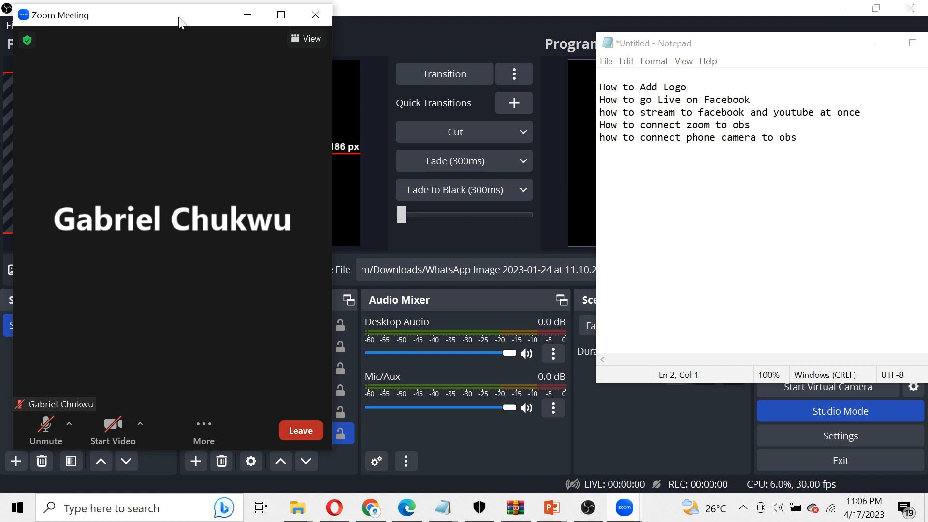
left_click_drag(180, 22, 512, 28)
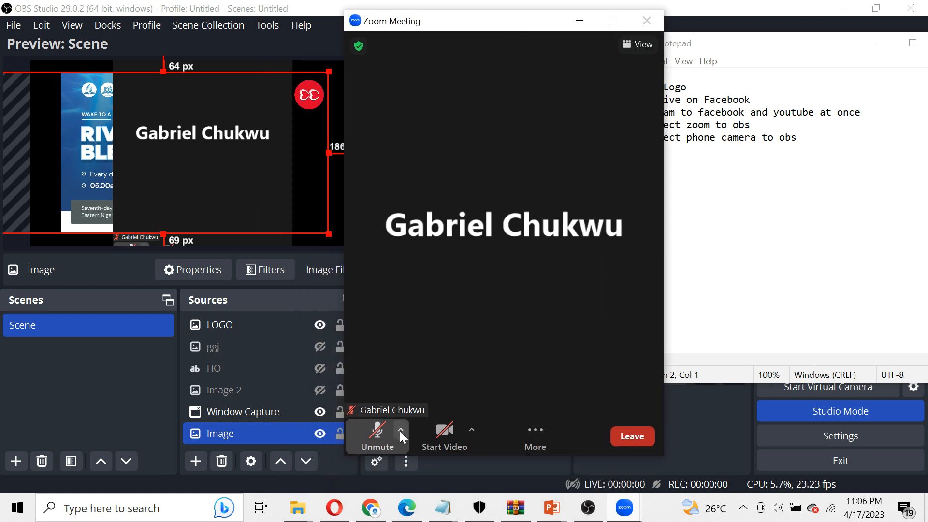
left_click(743, 508)
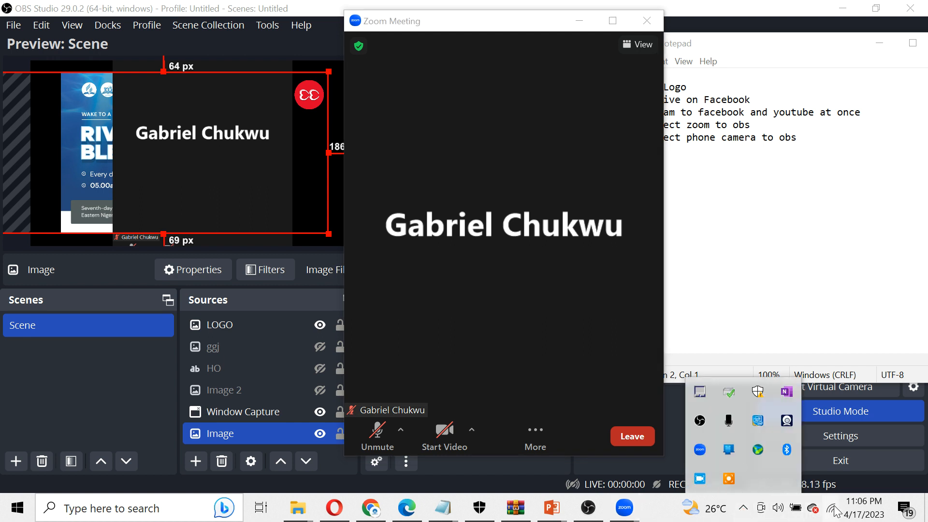
Step: Open the Windows Microphone privacy settings from the microphone-in-use tray icon
left_click(745, 509)
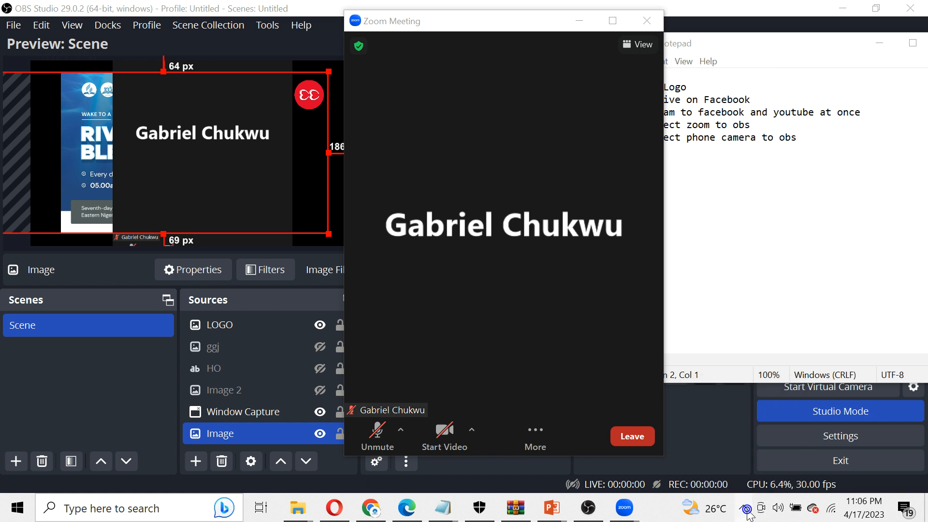
left_click(746, 509)
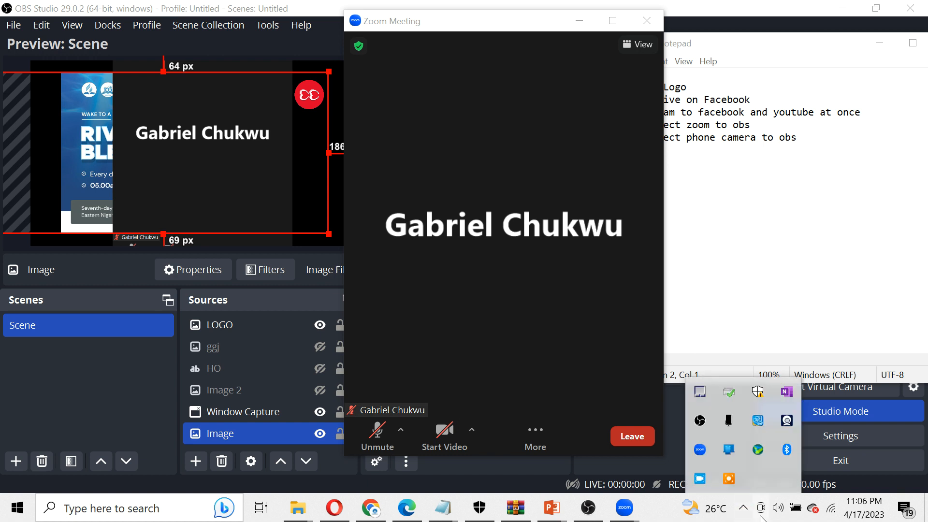
left_click(729, 419)
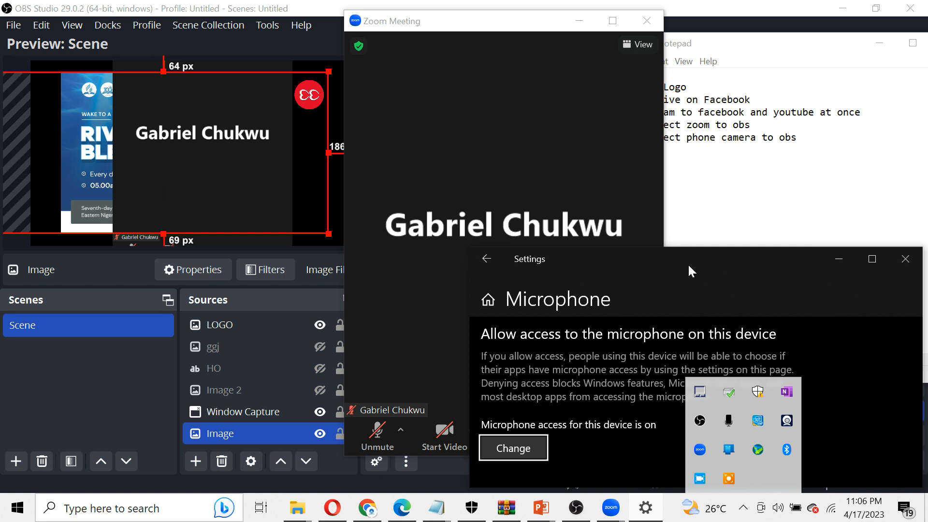
Step: Maximize Settings and inspect the OBS Studio and Zoom Meetings microphone-access entries
double_click(688, 266)
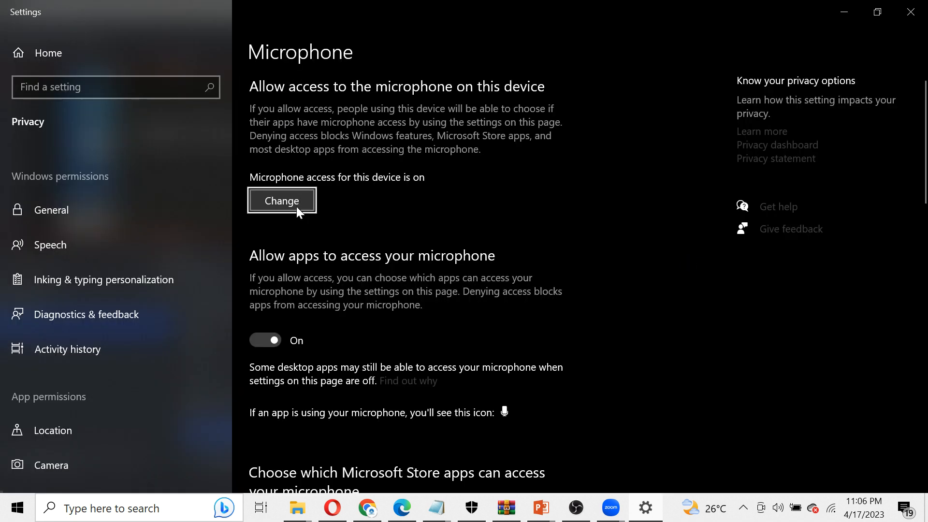
left_click(924, 194)
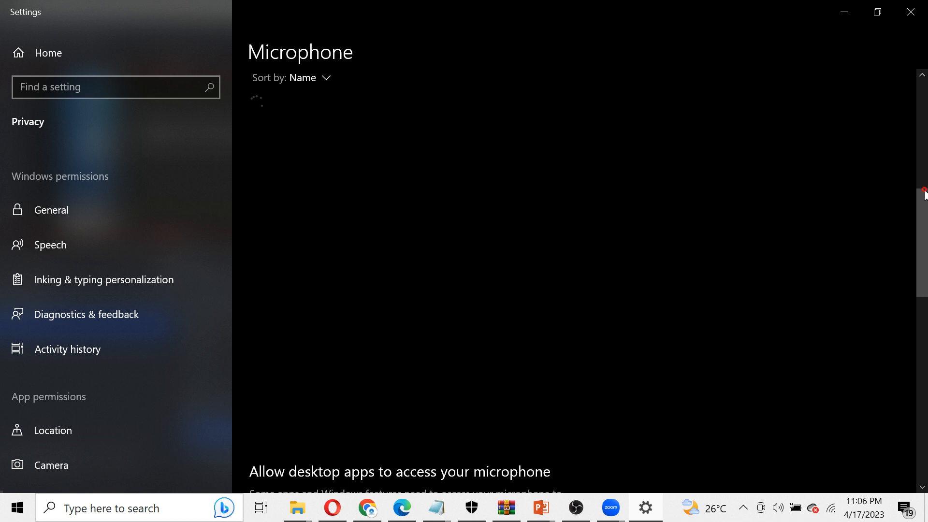
left_click(927, 322)
left_click_drag(927, 321, 921, 399)
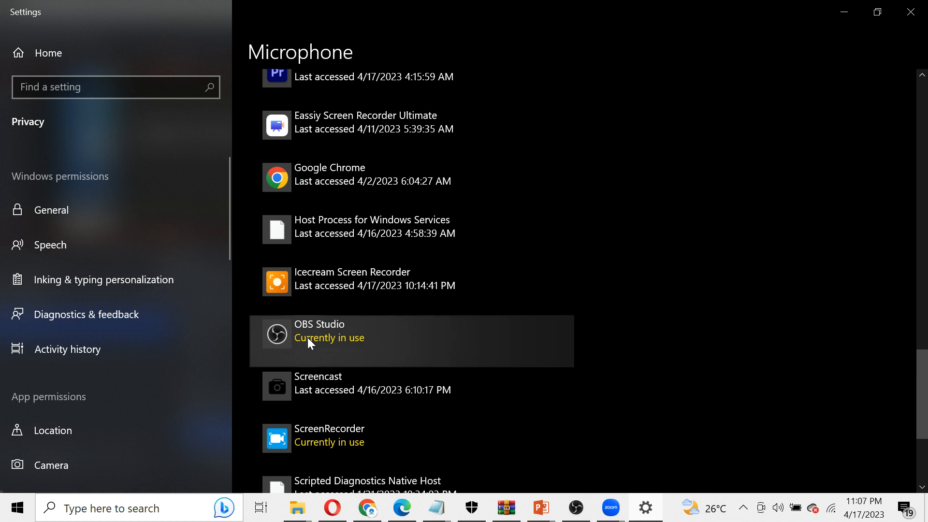
left_click(338, 334)
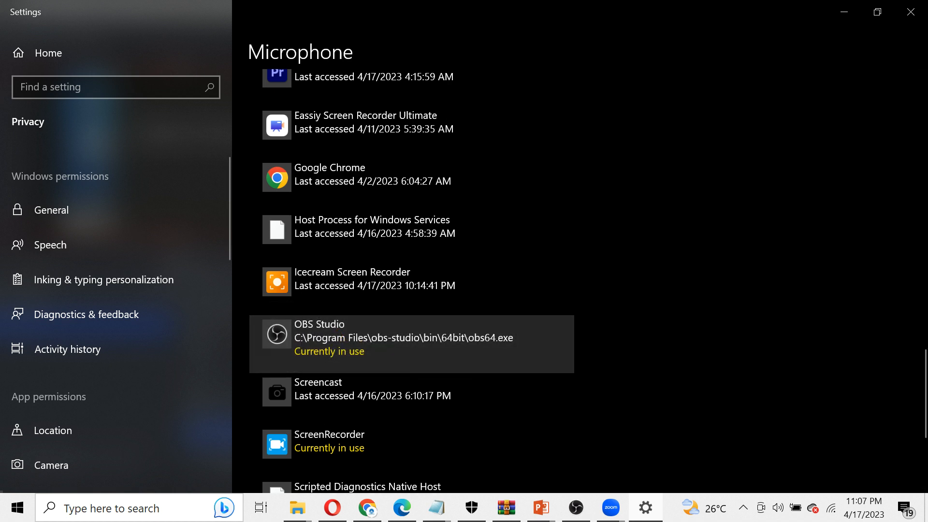
left_click_drag(920, 380, 917, 487)
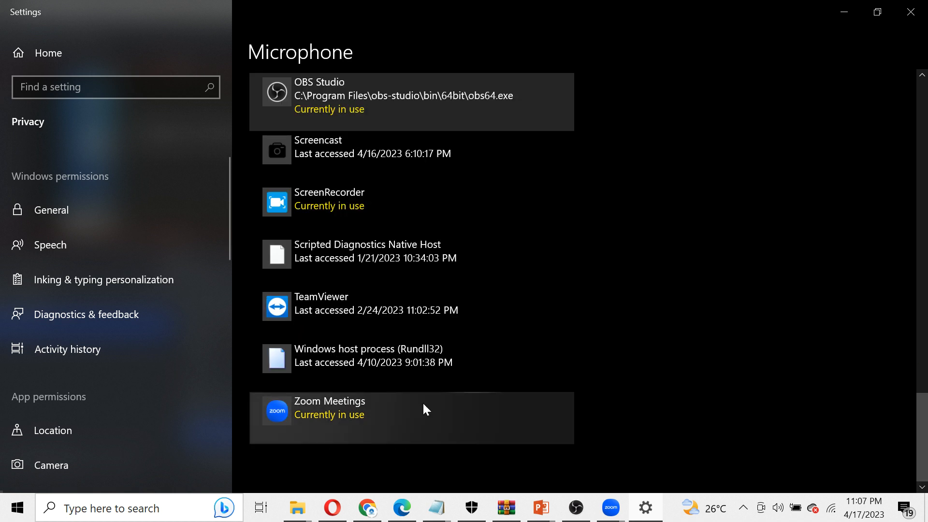
left_click(365, 412)
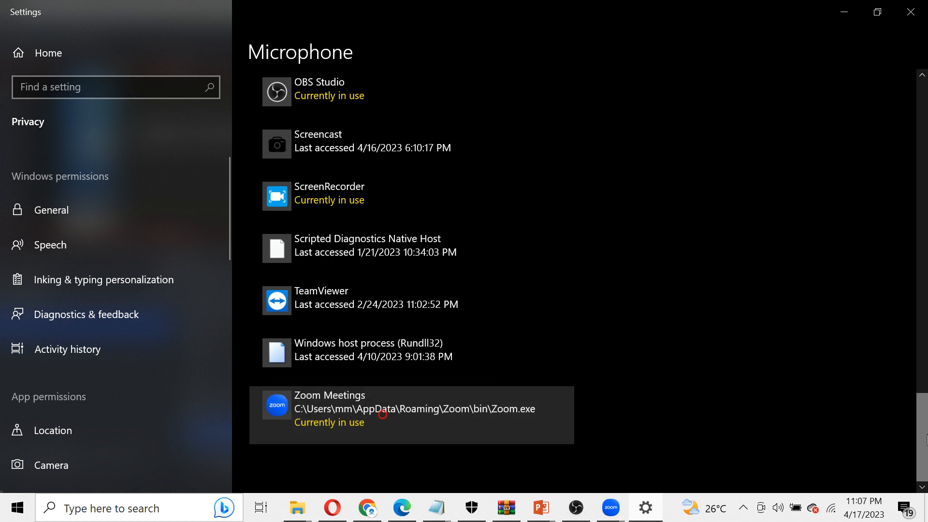
left_click_drag(925, 439, 919, 126)
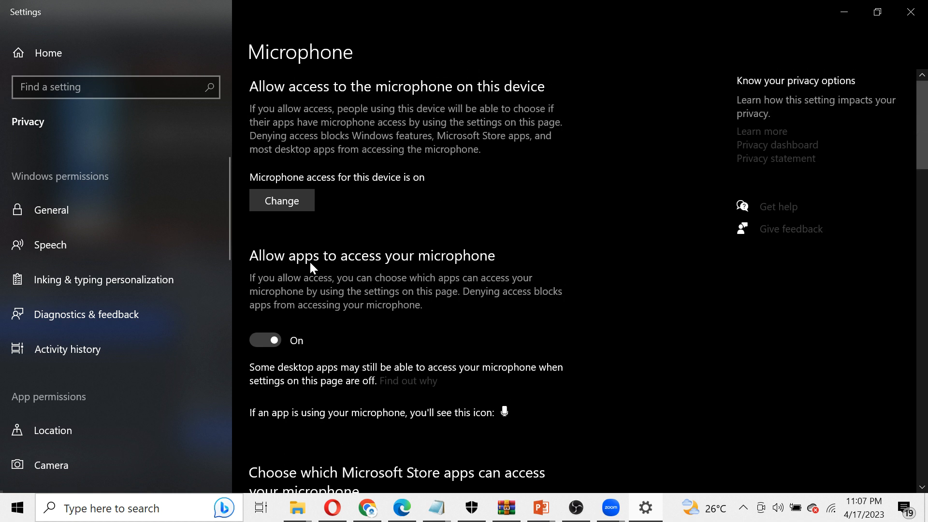
Step: Check the device-wide microphone access switch, recheck OBS Studio's entry, then minimize Settings
left_click(292, 206)
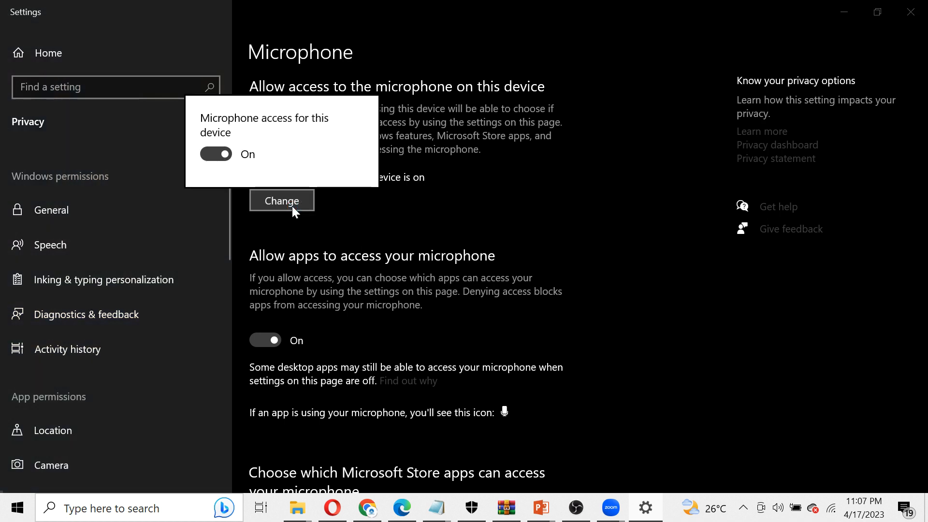
left_click(292, 206)
left_click(292, 206)
left_click(292, 206)
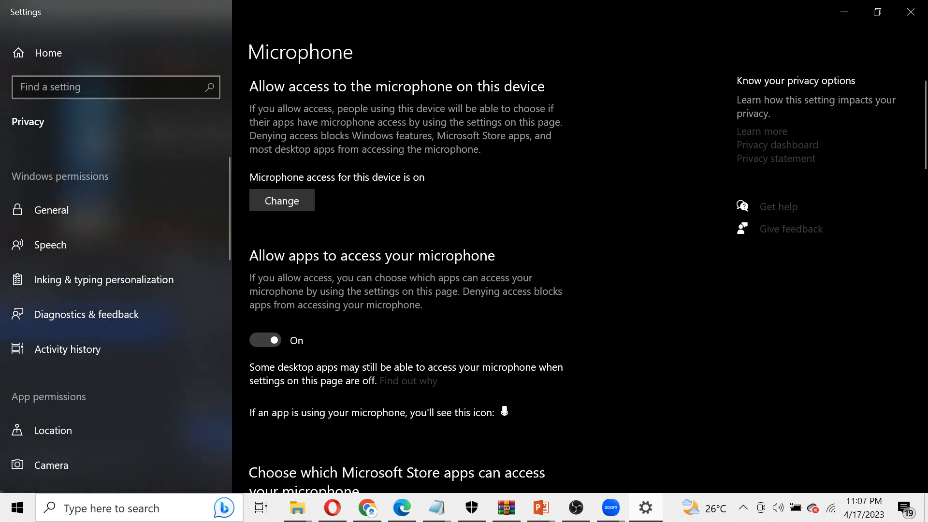
left_click_drag(923, 99, 919, 409)
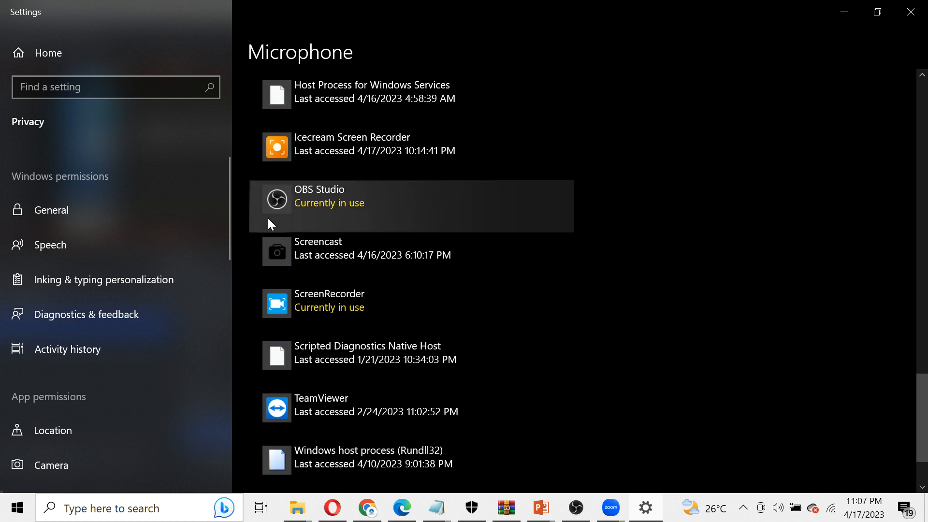
left_click(295, 221)
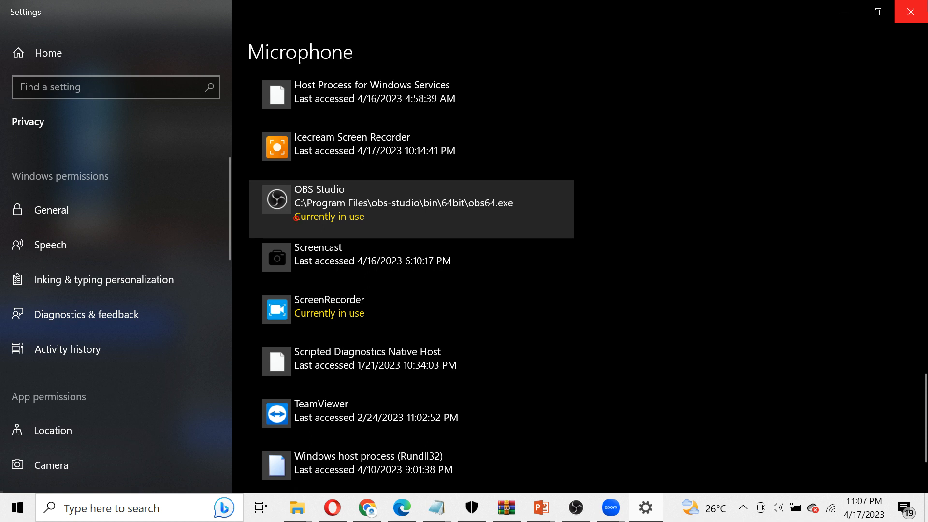
left_click(846, 10)
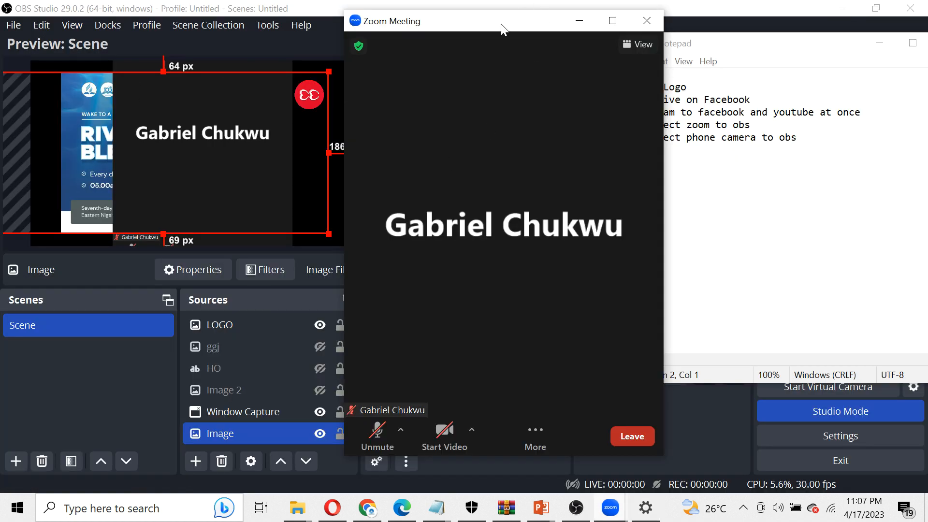
Step: Maximize the Zoom meeting window, then bring OBS Studio back to the front
left_click(627, 19)
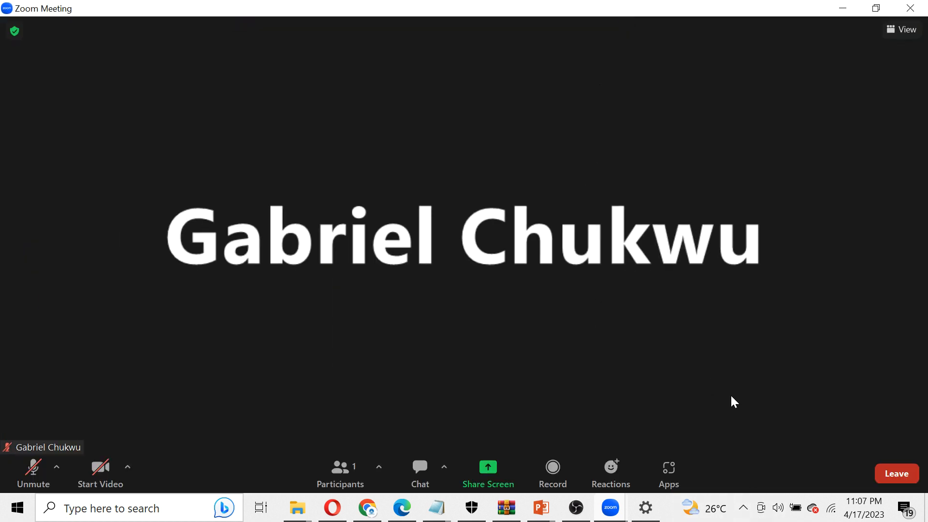
left_click(576, 507)
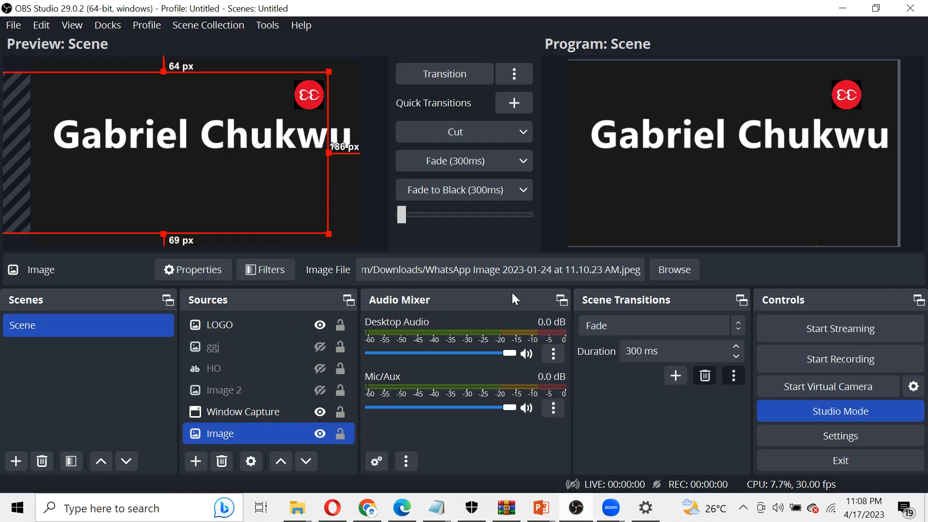
Step: Hide Window Capture, fade the River of Blessings flyer to program, and start the virtual camera
left_click(327, 411, "ctrl")
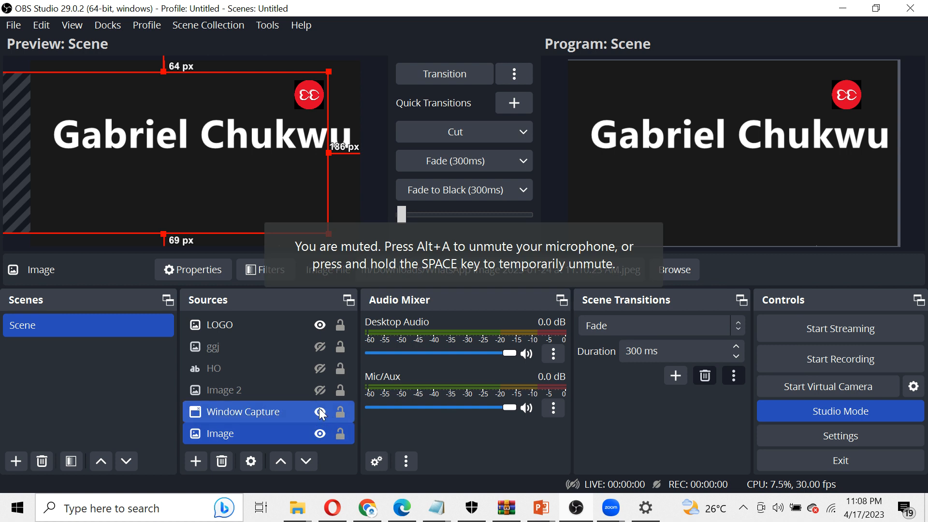
left_click(319, 410)
left_click(460, 159)
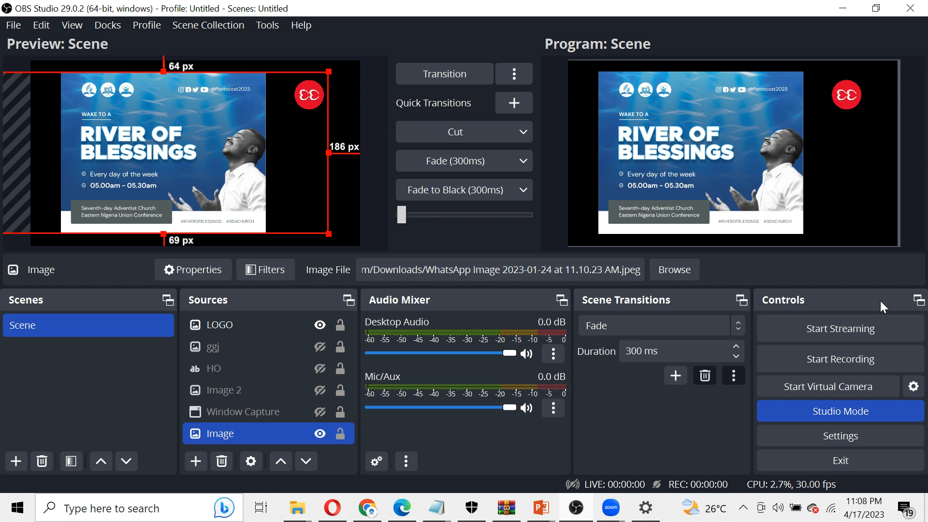
left_click(839, 389)
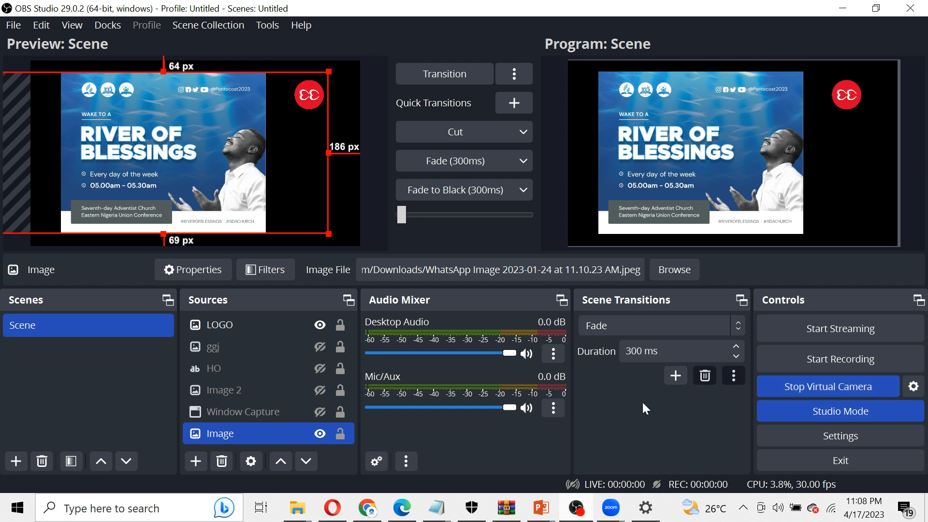
Step: In the Zoom meeting, select OBS Virtual Camera and briefly start then stop video to test it
left_click(606, 514)
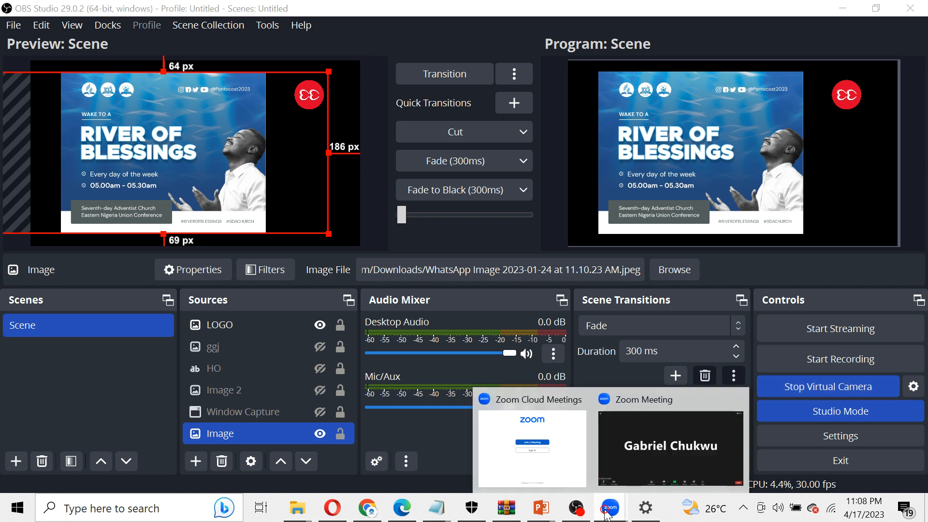
left_click(667, 446)
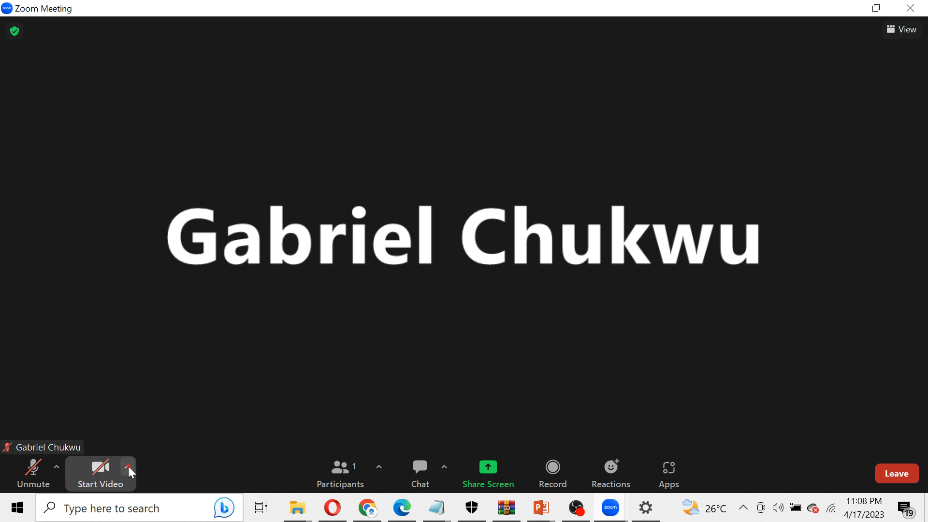
left_click(130, 470)
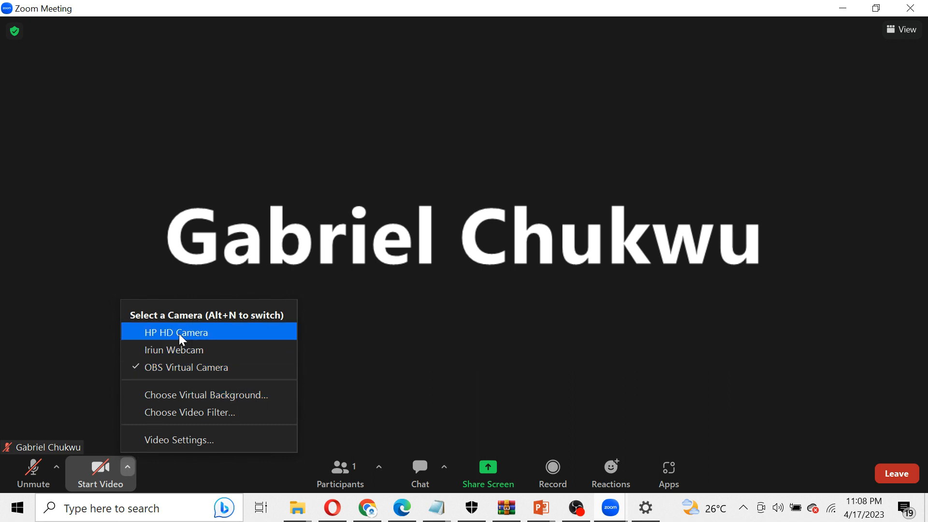
left_click(172, 380)
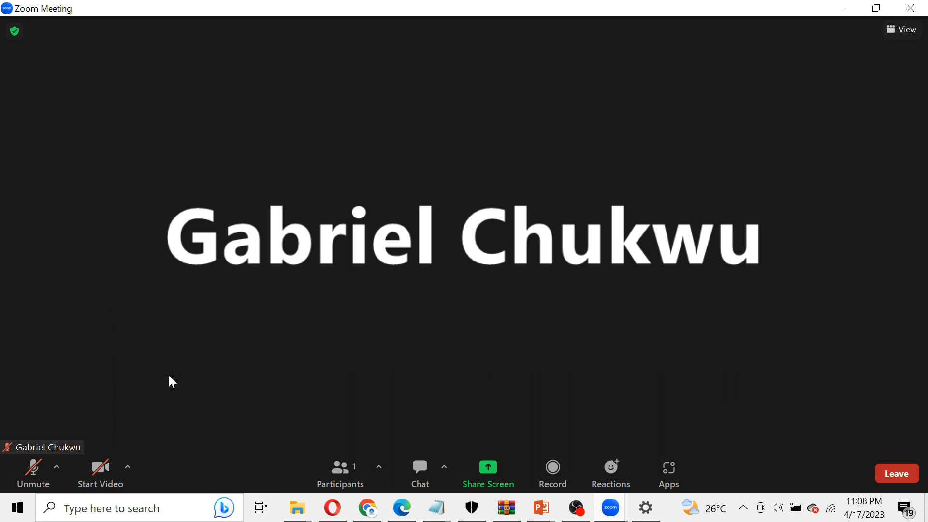
left_click(101, 476)
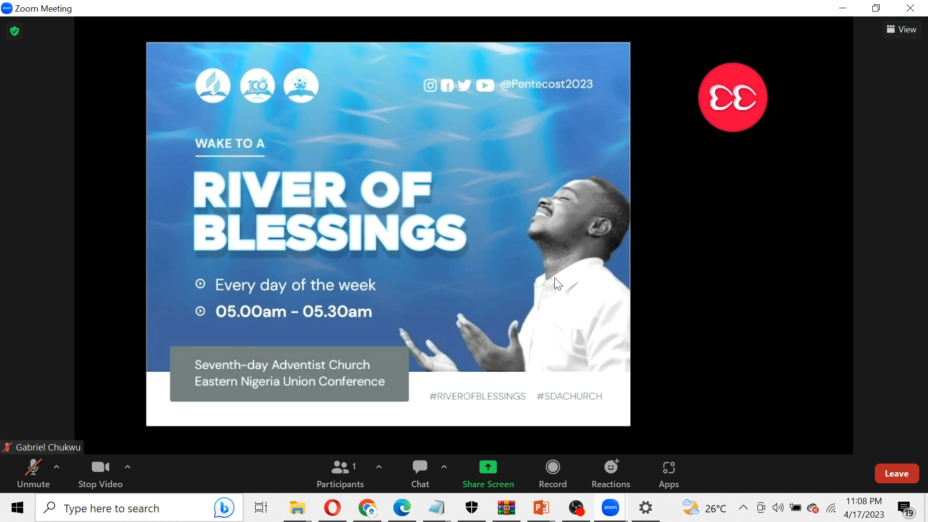
left_click(107, 473)
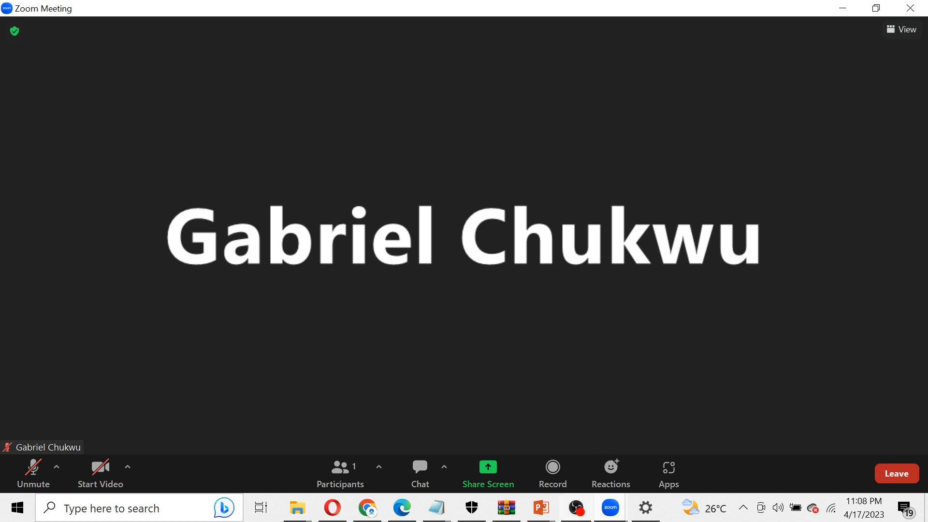
Step: Open the Window Capture properties and try the Facebook Chrome window as the capture target
mouse_move(576, 507)
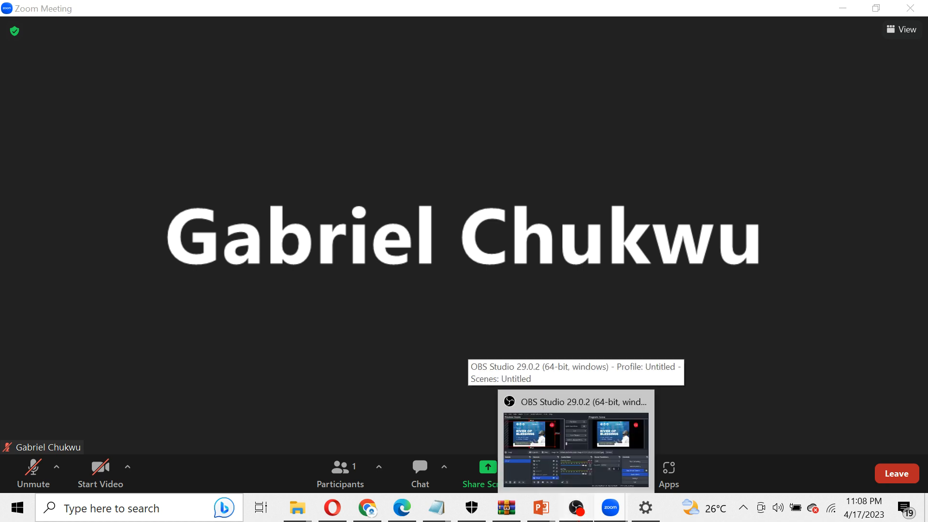
left_click(513, 464)
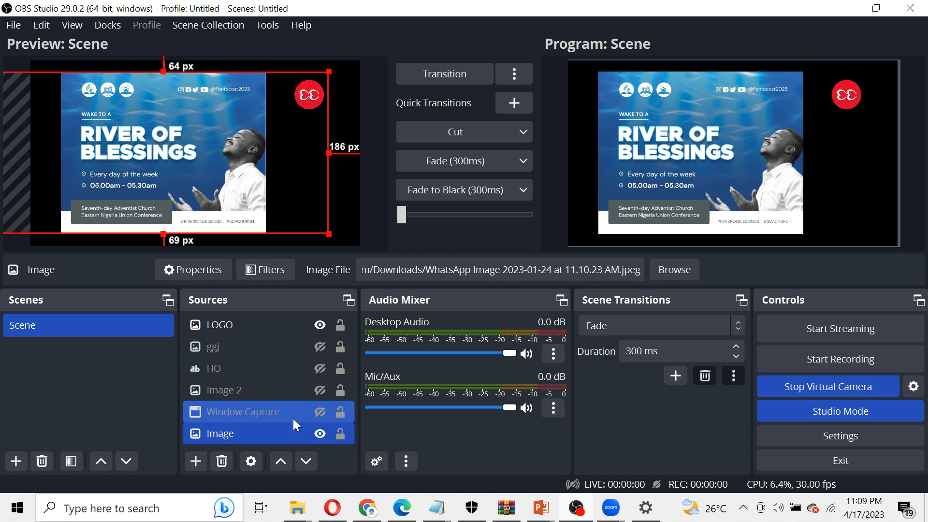
double_click(259, 417)
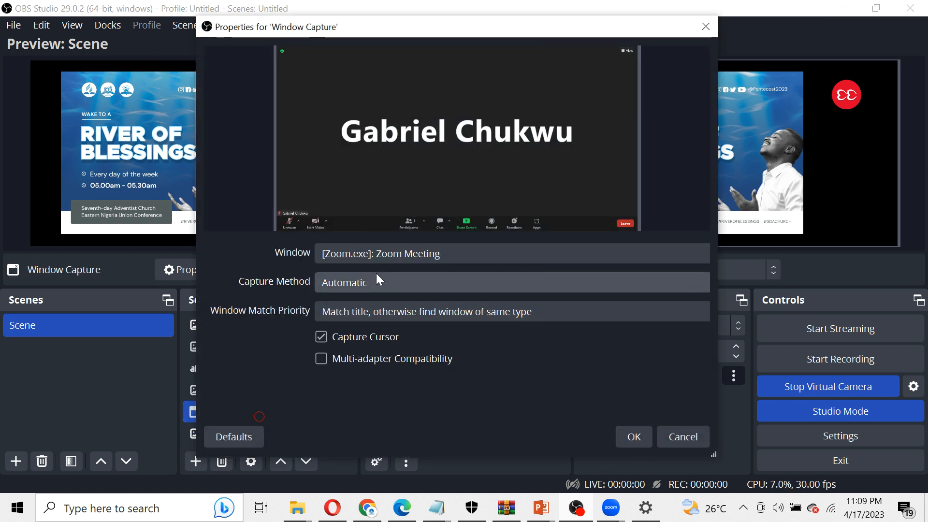
left_click(392, 258)
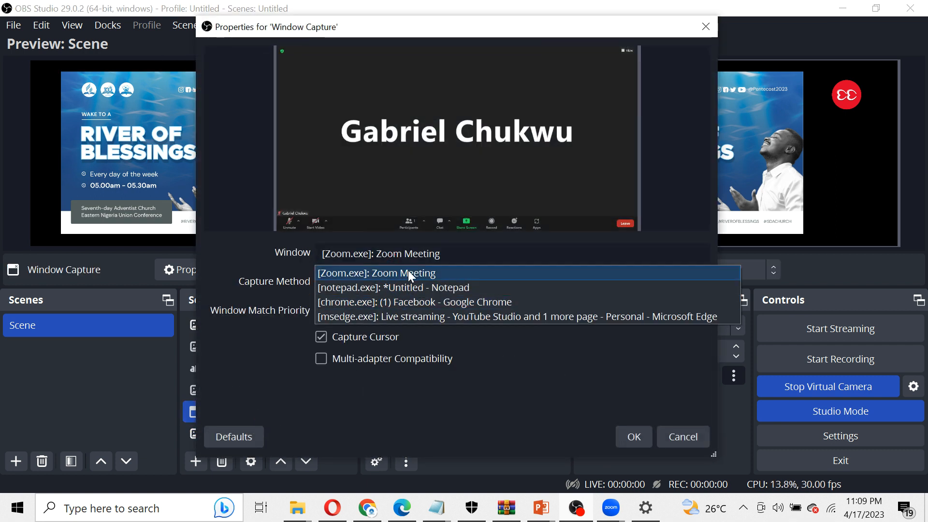
left_click(407, 268)
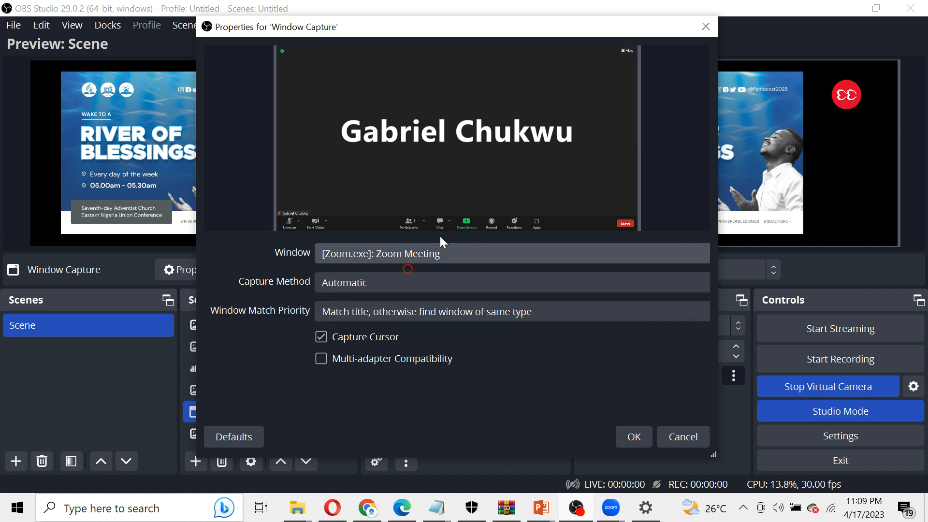
left_click(410, 256)
left_click(409, 304)
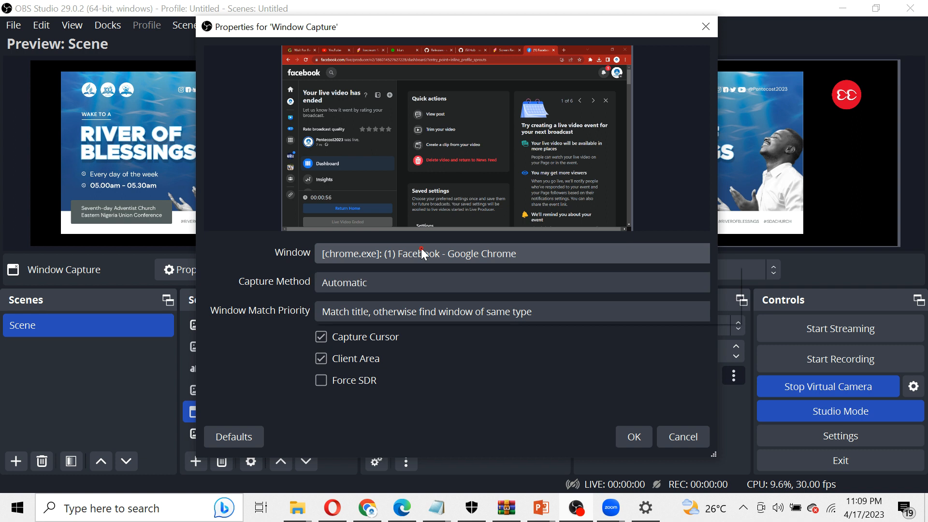
Step: Try the YouTube Studio Edge window, then set capture back to [Zoom.exe]: Zoom Meeting and confirm
left_click(421, 253)
left_click(426, 314)
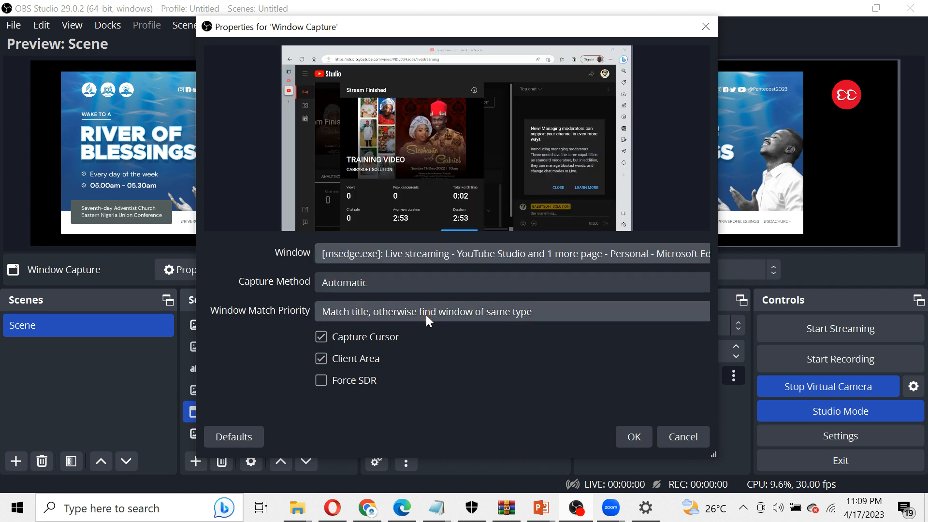
left_click(428, 253)
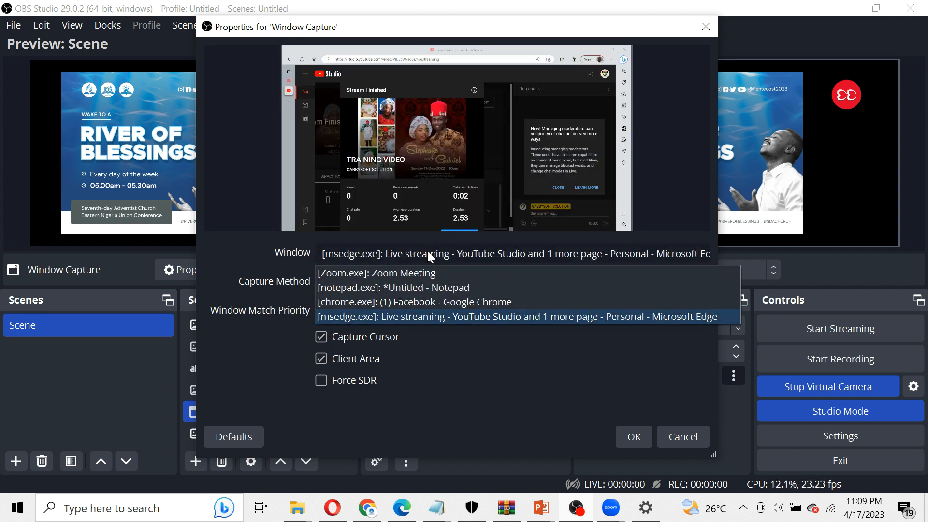
left_click(408, 274)
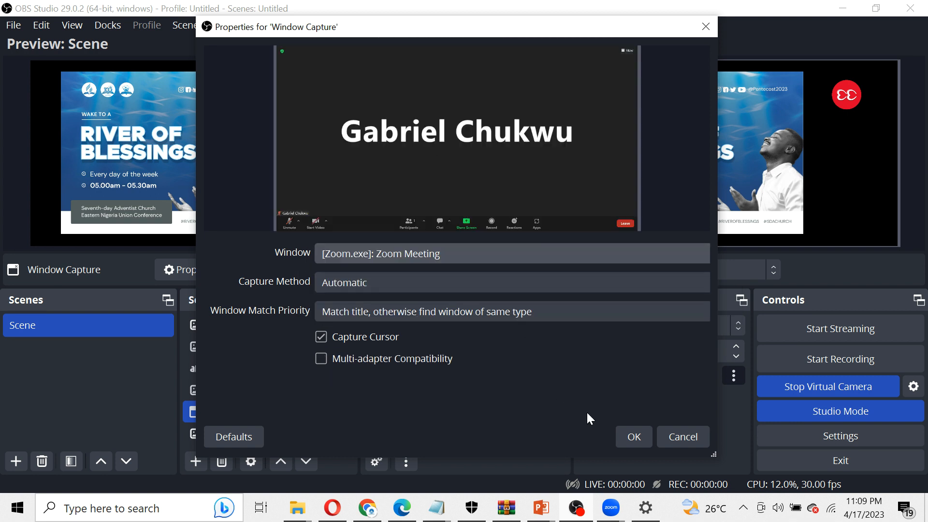
left_click(633, 437)
left_click(347, 435)
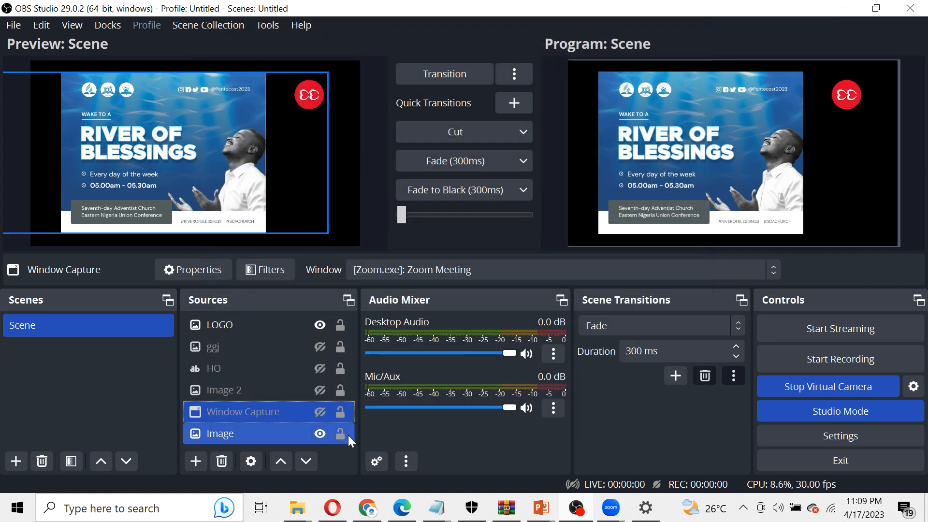
left_click(333, 418)
Step: Unhide Window Capture and drag LOGO below it, just above Image, in Sources
left_click(320, 409)
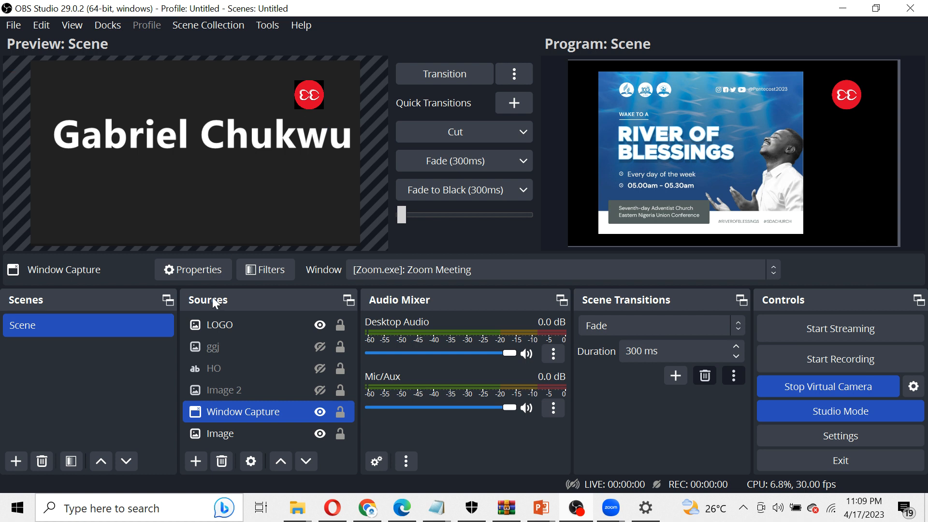
left_click(215, 326)
left_click_drag(216, 322, 230, 426)
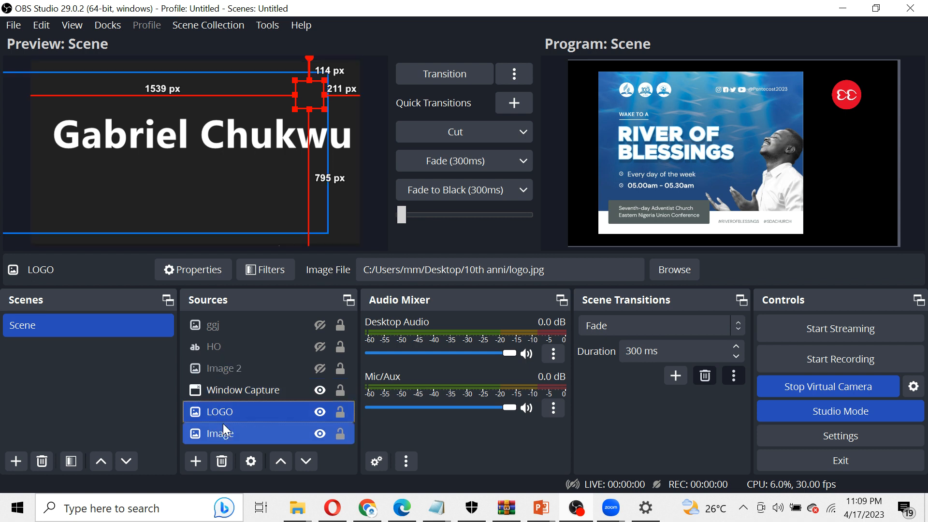
Step: Put LOGO back above Window Capture, hide it, and T-bar the Zoom meeting into program
left_click_drag(224, 411, 233, 376)
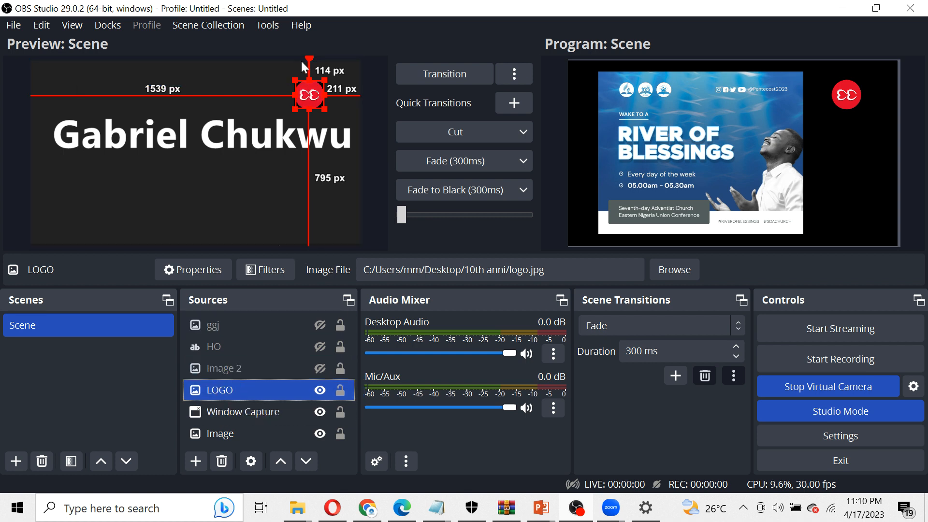
left_click(320, 390)
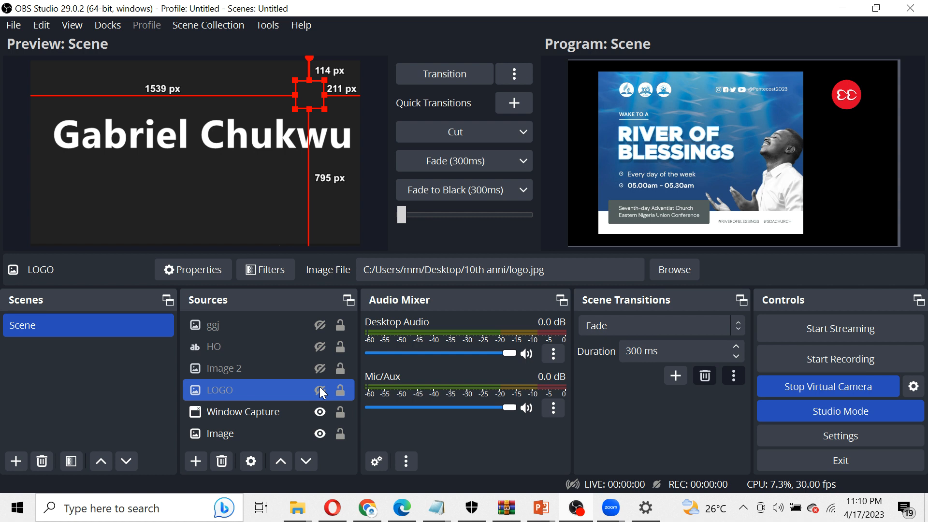
left_click_drag(402, 214, 529, 227)
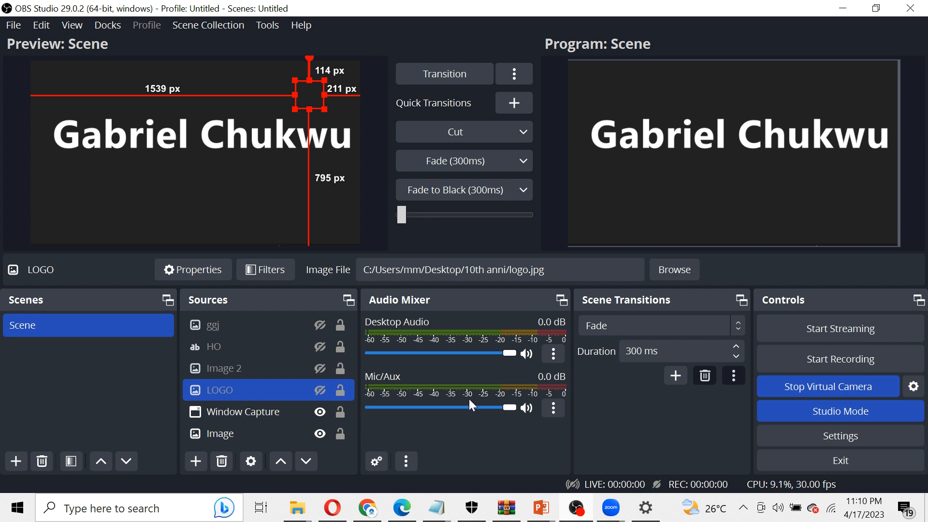
left_click(436, 508)
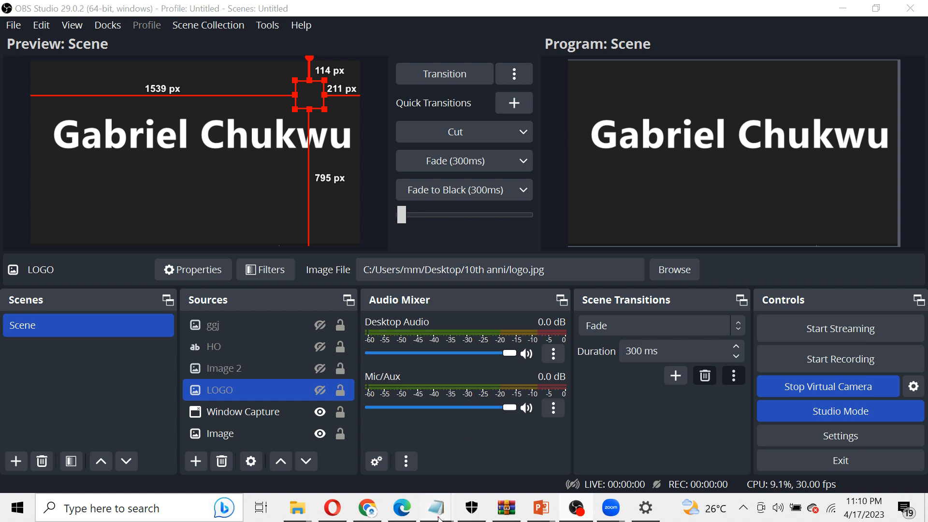
Step: Review the topic notes in Notepad, then minimize Notepad, OBS, Zoom, Chrome and Edge
left_click(477, 462)
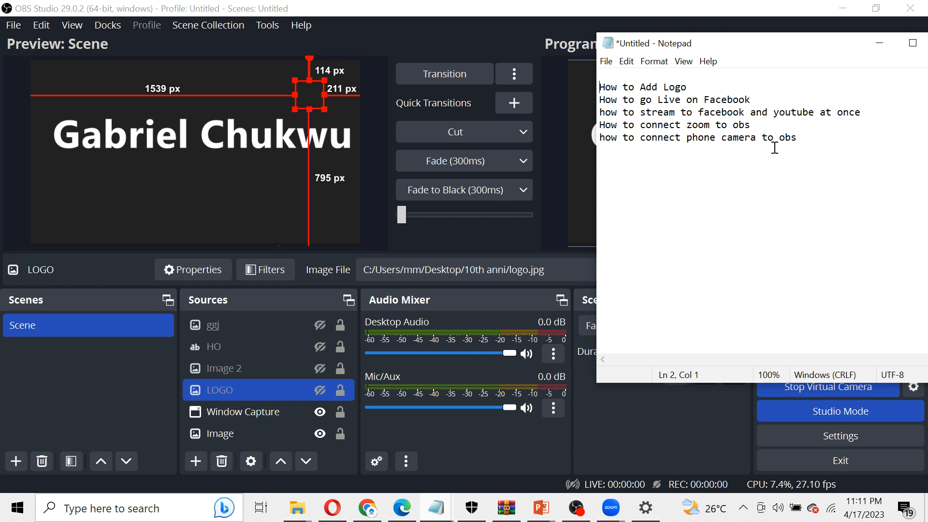
left_click(879, 43)
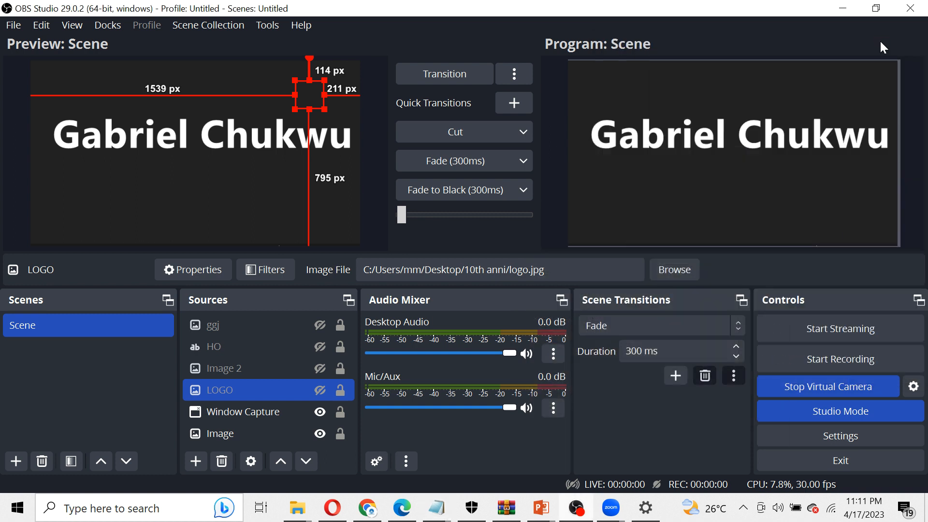
left_click(841, 8)
left_click(840, 10)
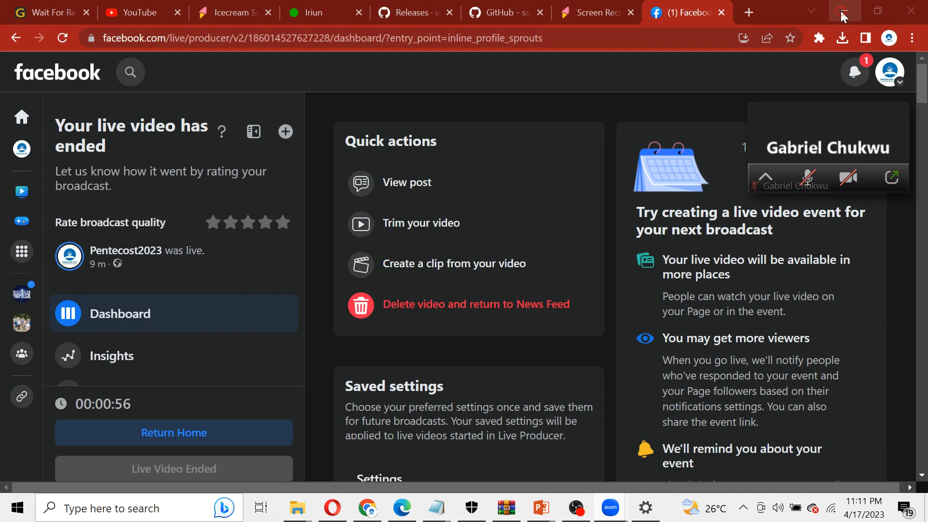
left_click(843, 13)
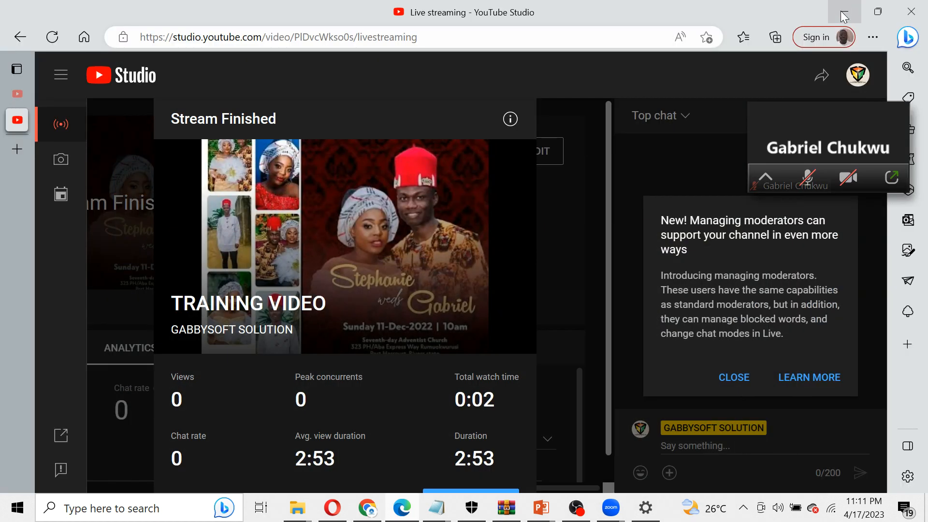
left_click(843, 16)
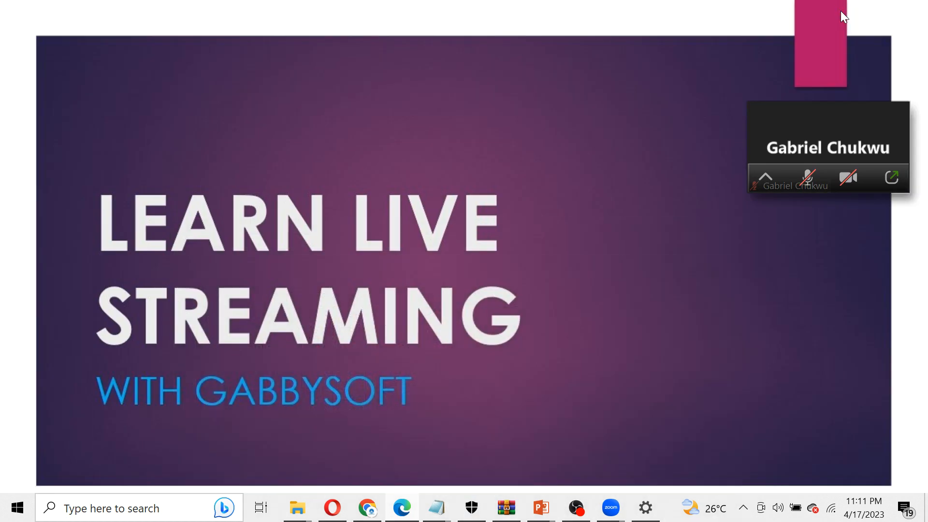
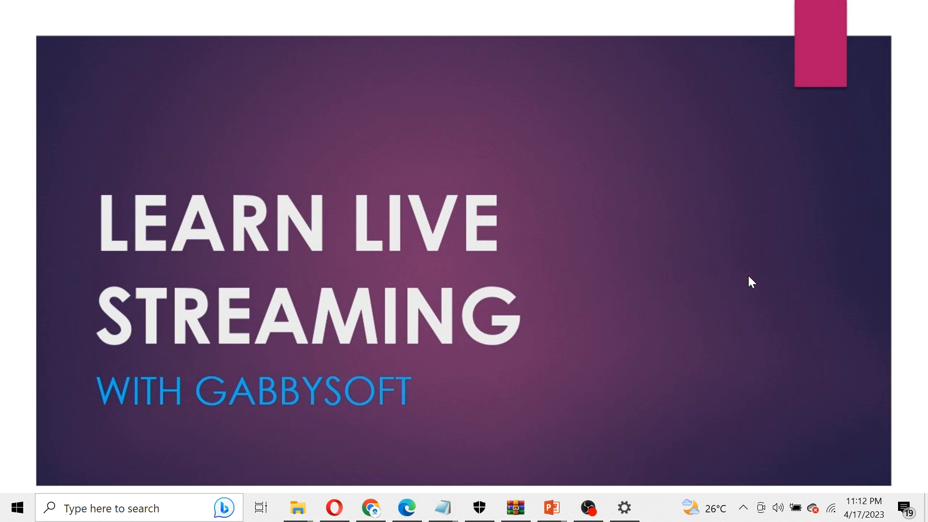
Step: Switch to Chrome's Iriun tab and scroll to the top of the iriun.com download page
mouse_move(588, 512)
left_click(373, 516)
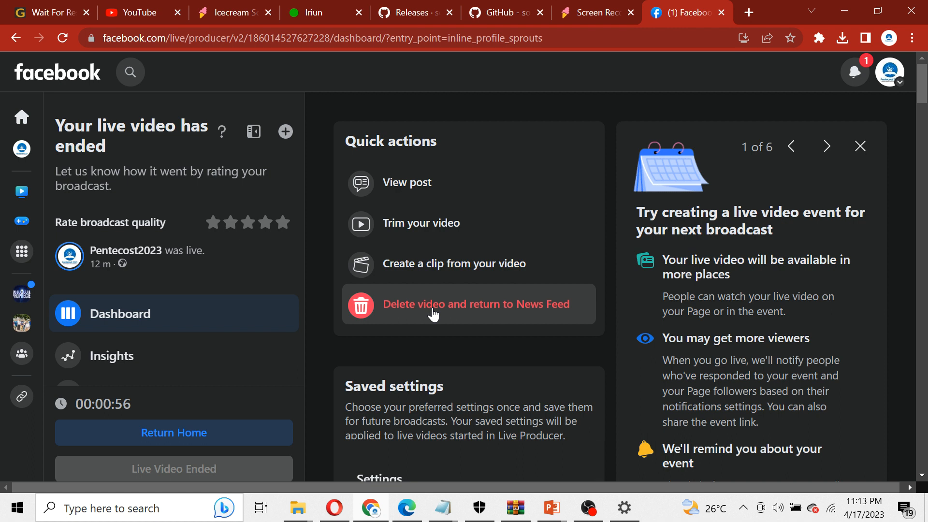
left_click(313, 12)
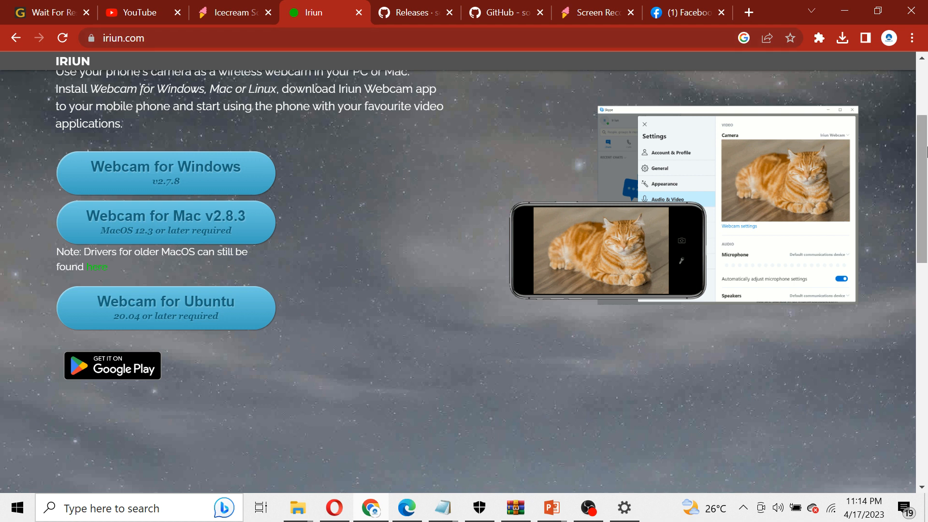
scroll(923, 171, "up", 3)
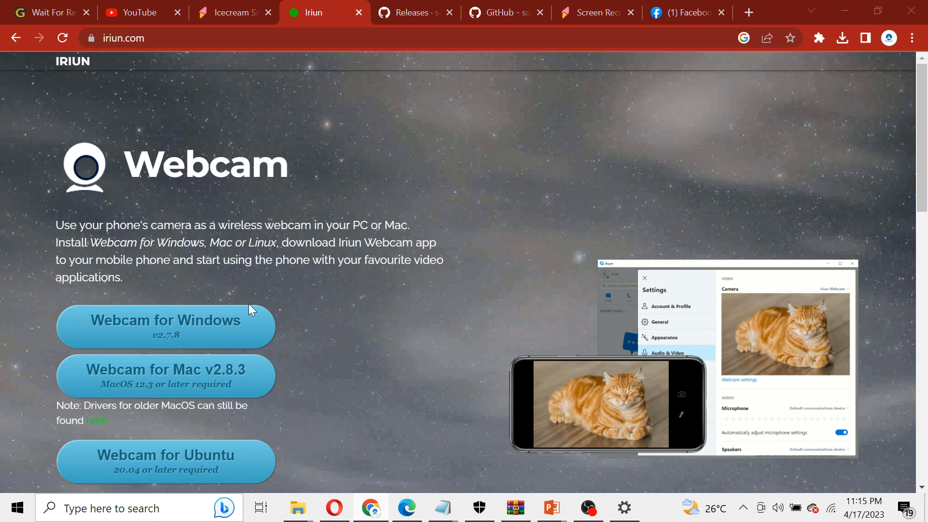
Step: Search the Start menu for Iriun and launch the Iriun Webcam v2.7.7 desktop app
key("super")
type("IRU")
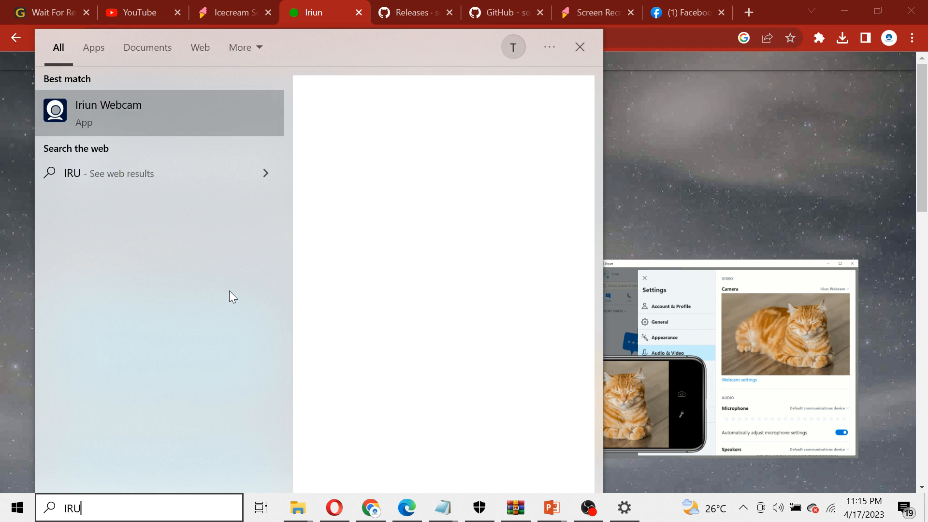
left_click(118, 111)
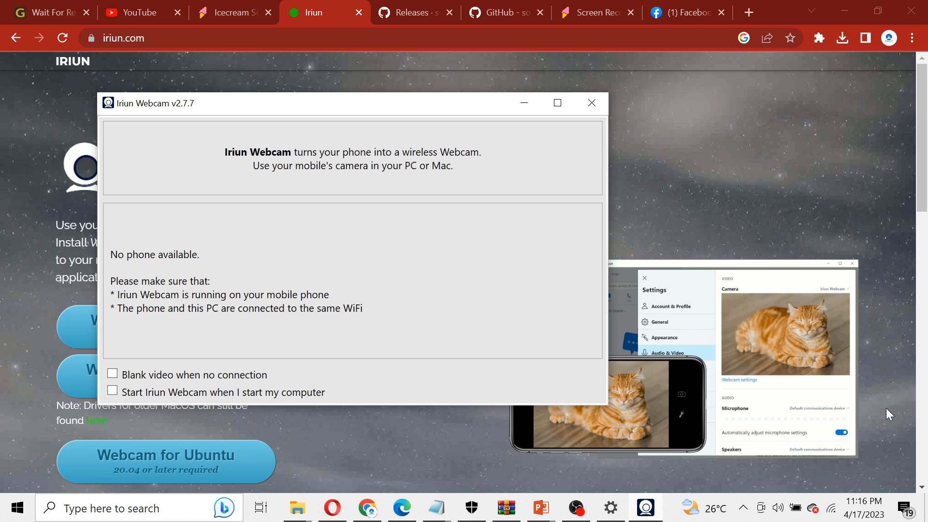
Step: Connect the PC to the HUAWEI Y9 Prime 2019 Wi-Fi network and return to OBS Studio
left_click(832, 509)
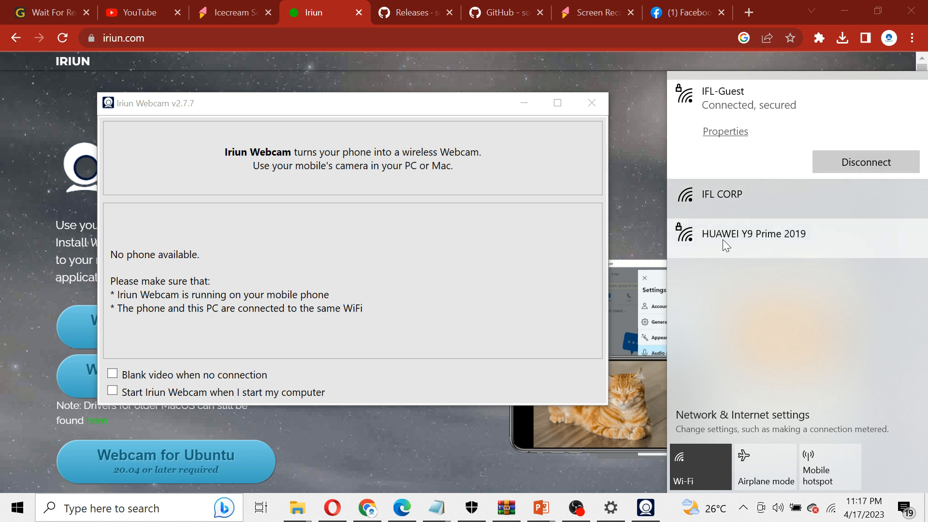
left_click(757, 237)
left_click(853, 240)
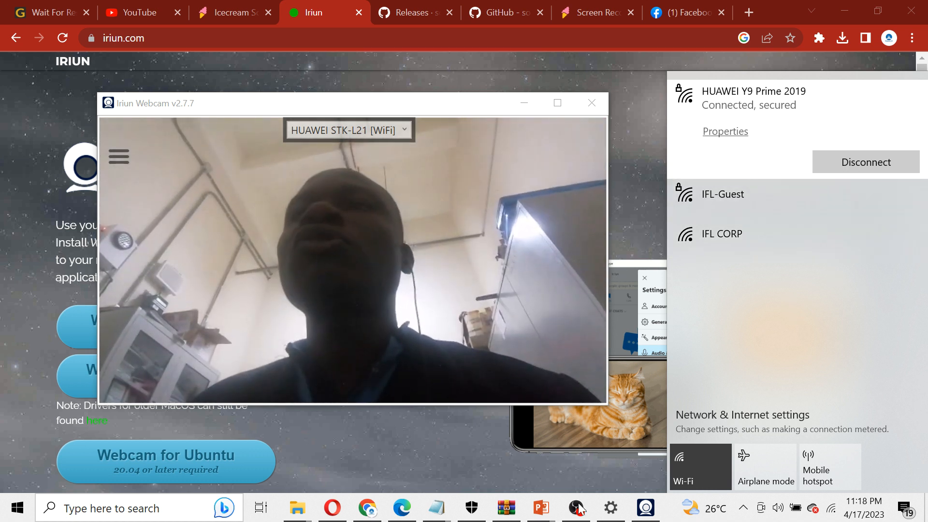
left_click(577, 508)
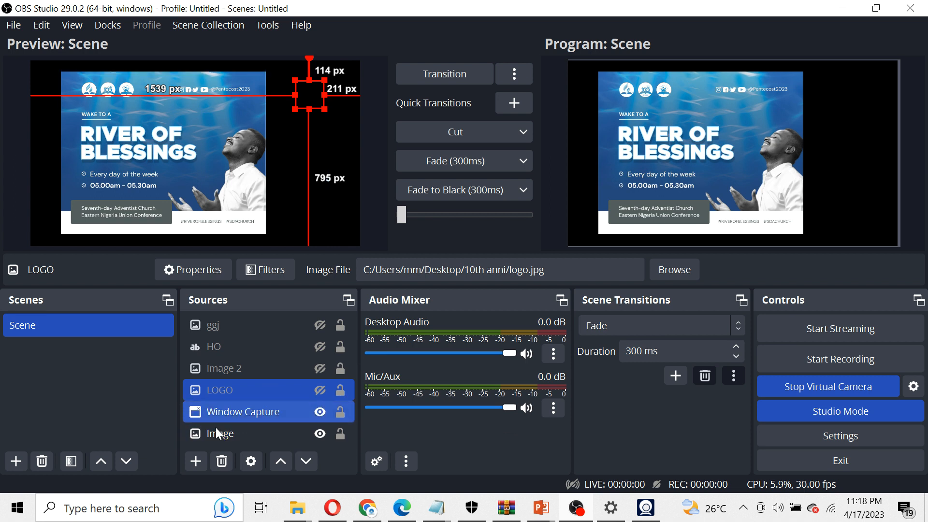
Step: Add a Video Capture Device source named 'pHONE CAMERA'
left_click(190, 466)
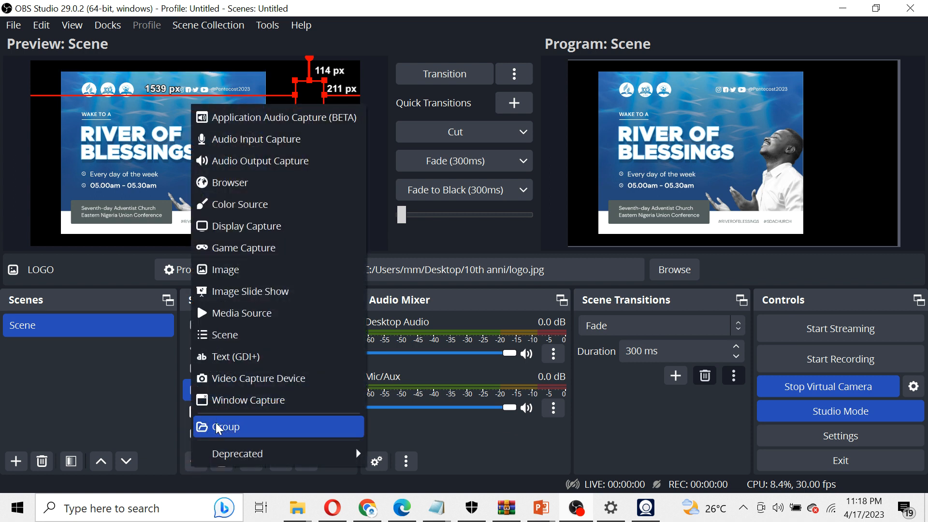
left_click(276, 383)
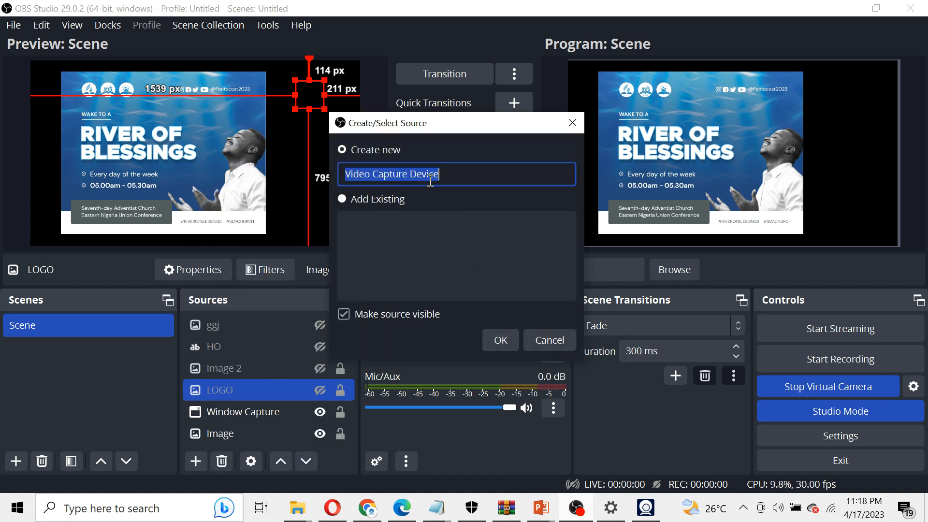
type("pHONE")
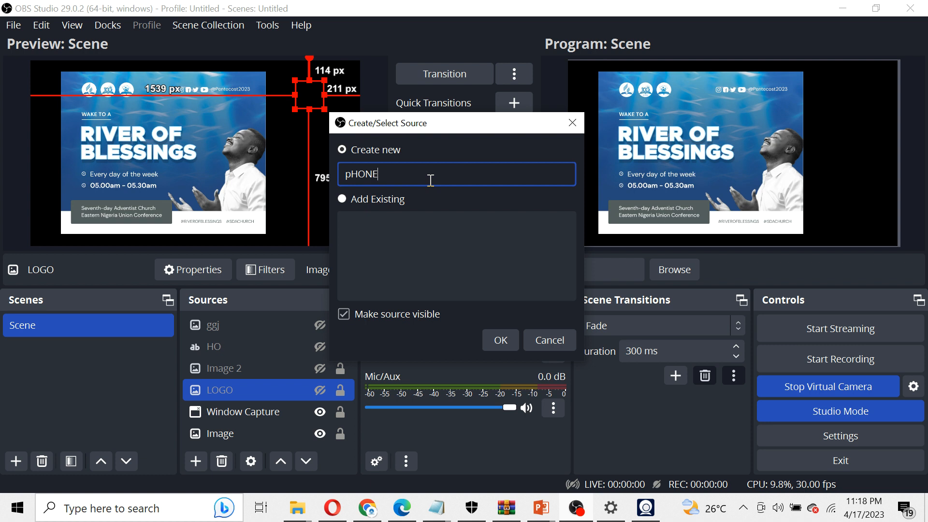
type(" CAMERA")
left_click(505, 340)
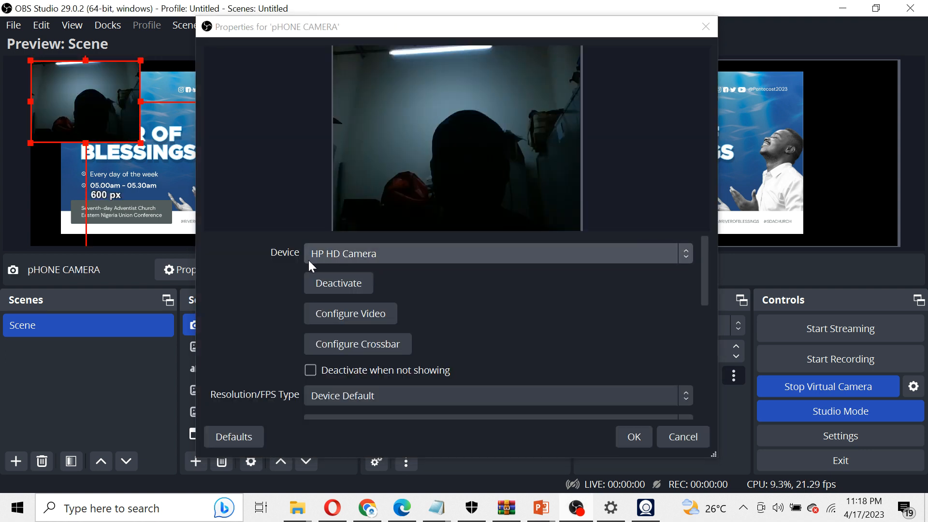
Step: Set the pHONE CAMERA device to Iriun Webcam and confirm
left_click(394, 260)
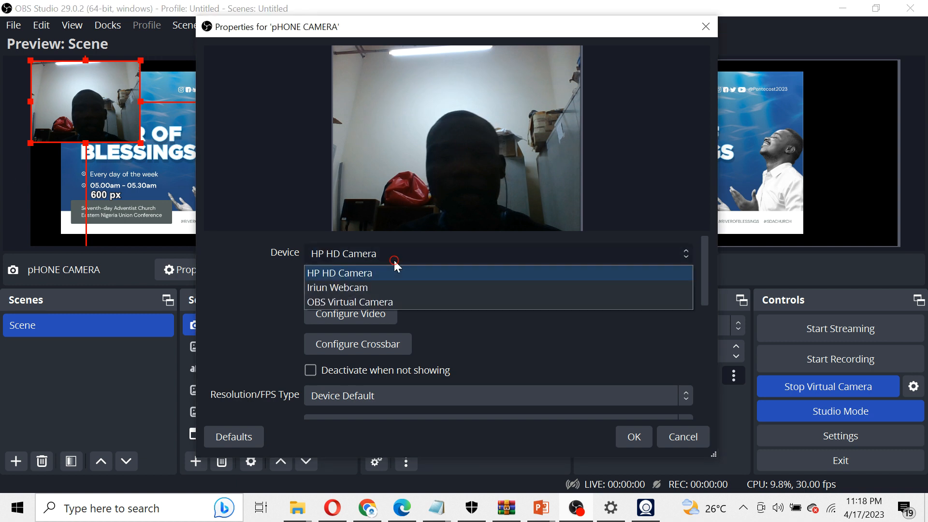
left_click(359, 288)
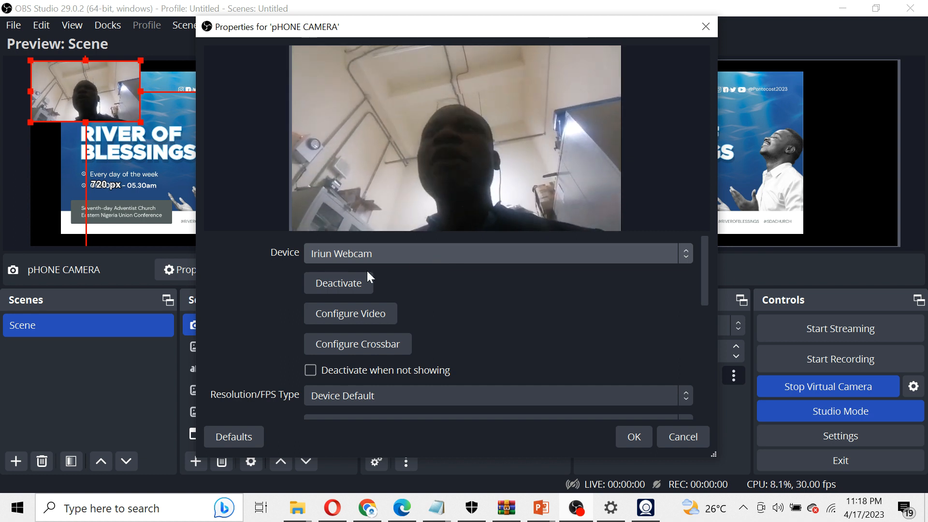
left_click(634, 437)
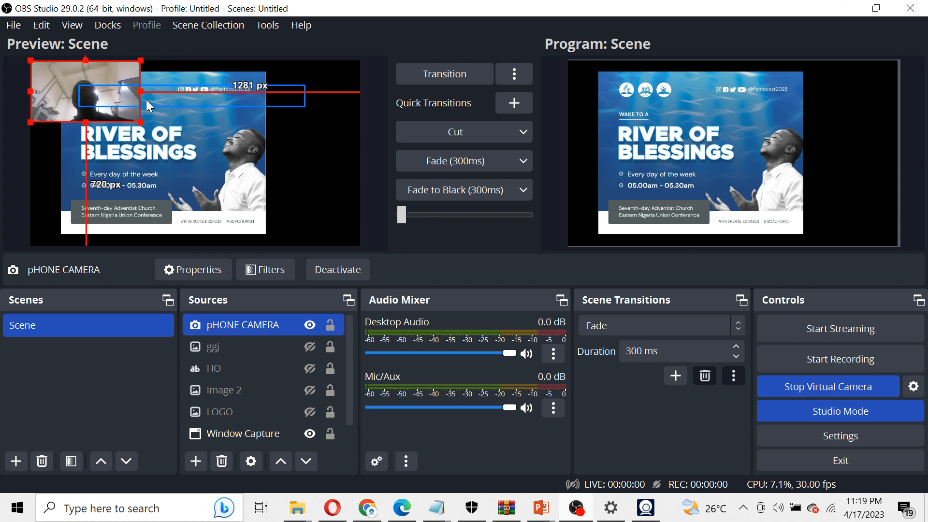
Step: Apply Transform > Fit to screen to the pHONE CAMERA source
right_click(230, 325)
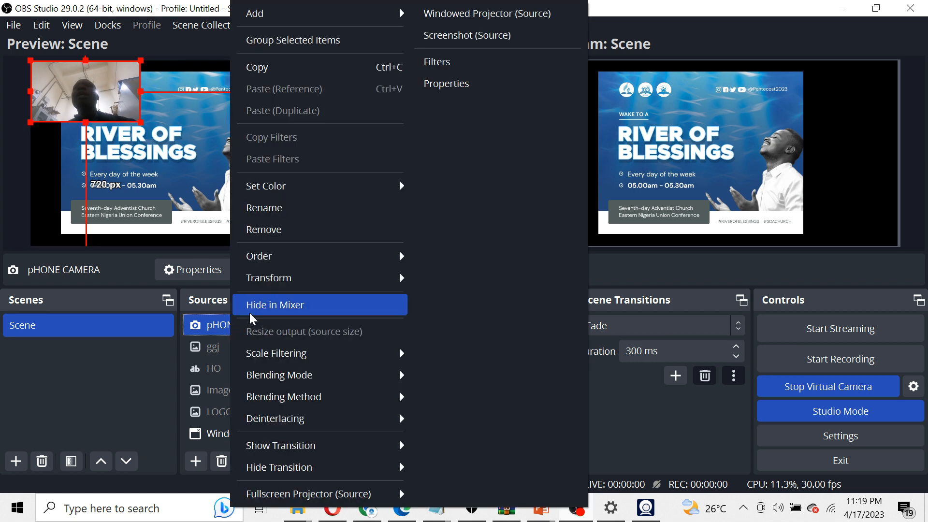
mouse_move(277, 286)
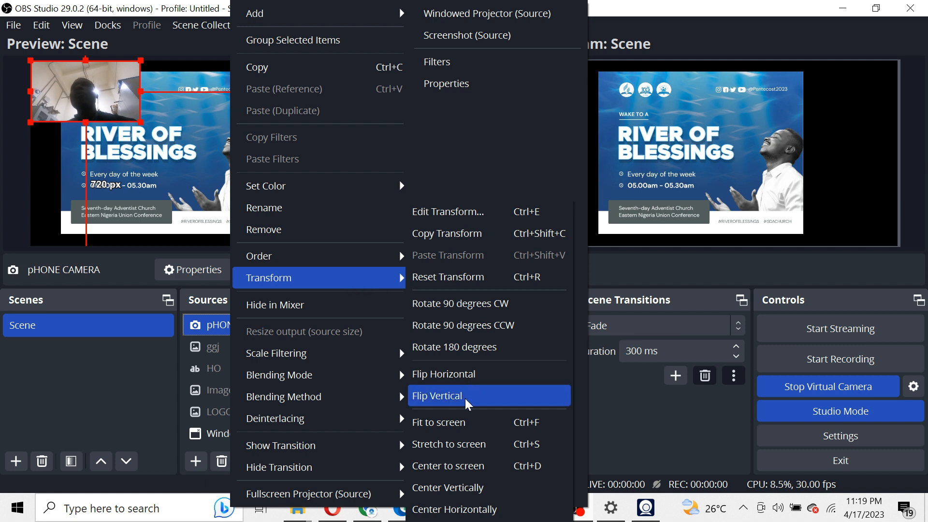
left_click(463, 423)
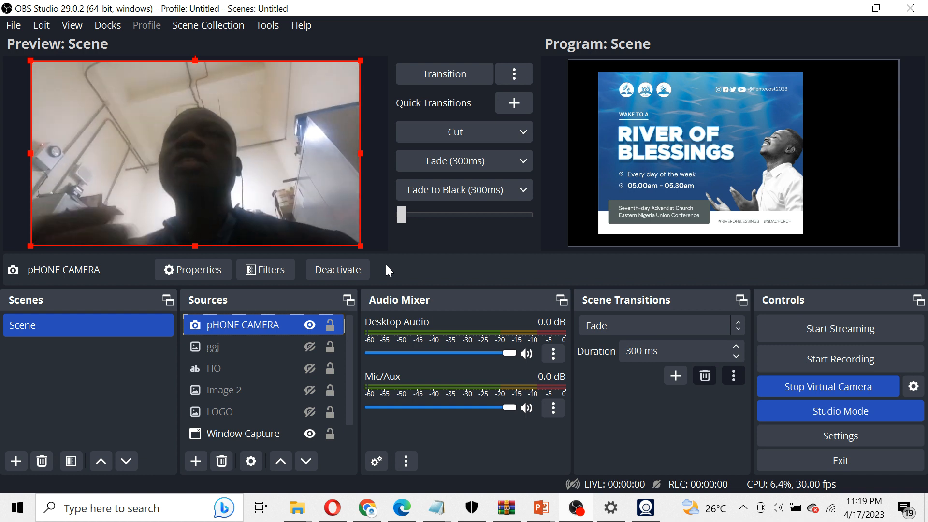
Step: Drag LOGO to the top of the Sources list above the camera and unhide it
left_click(220, 412)
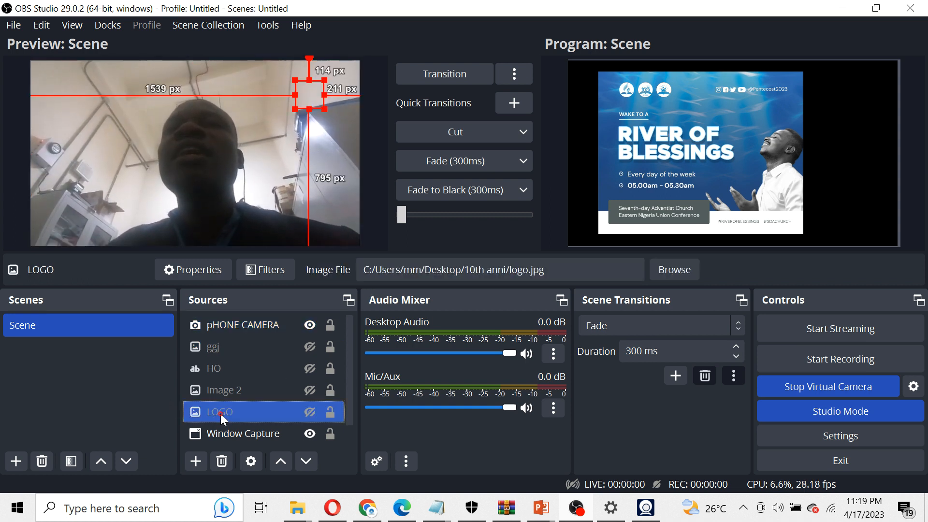
left_click_drag(220, 413, 222, 392)
left_click_drag(229, 333, 233, 317)
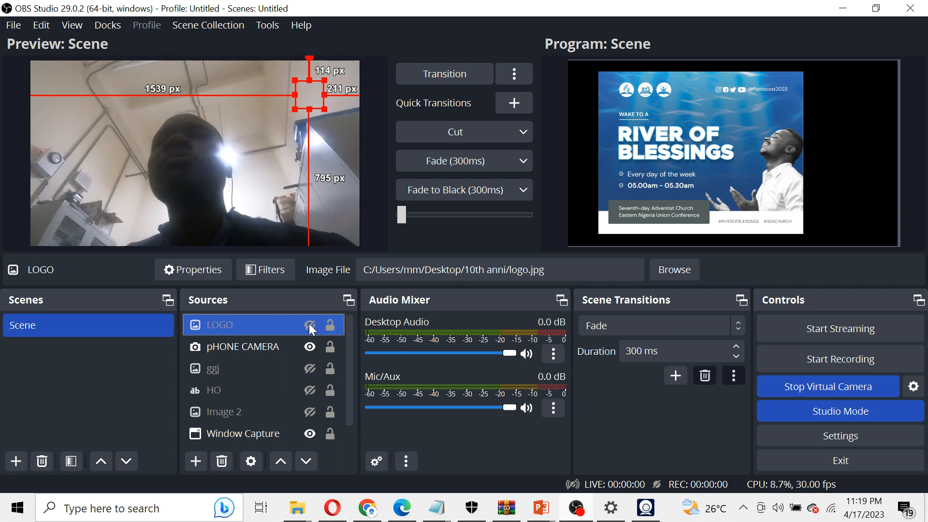
left_click(309, 324)
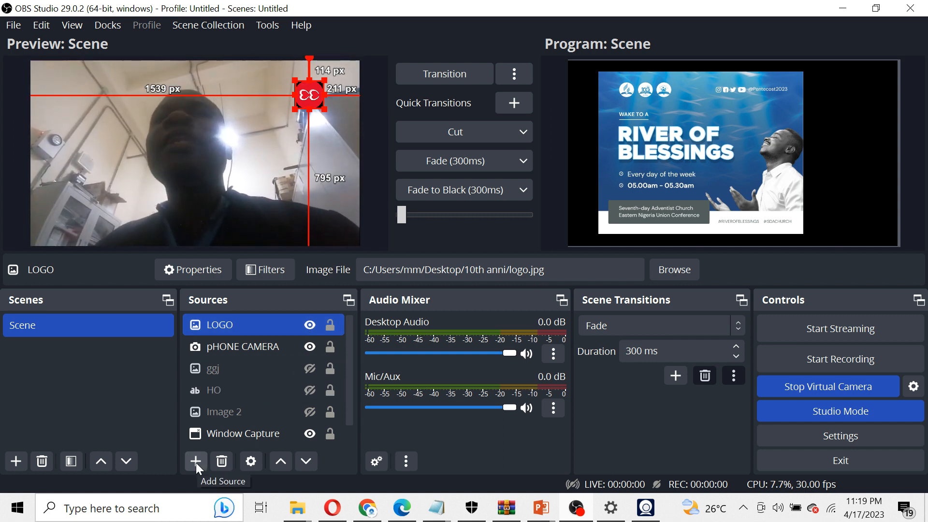
Step: Add a Text (GDI+) source named 'lOWER THIRD'
left_click(196, 462)
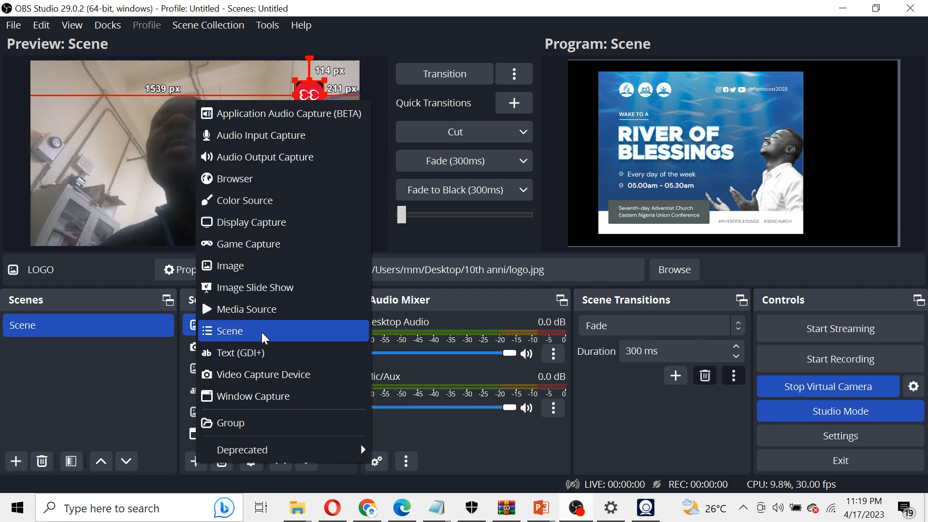
left_click(246, 353)
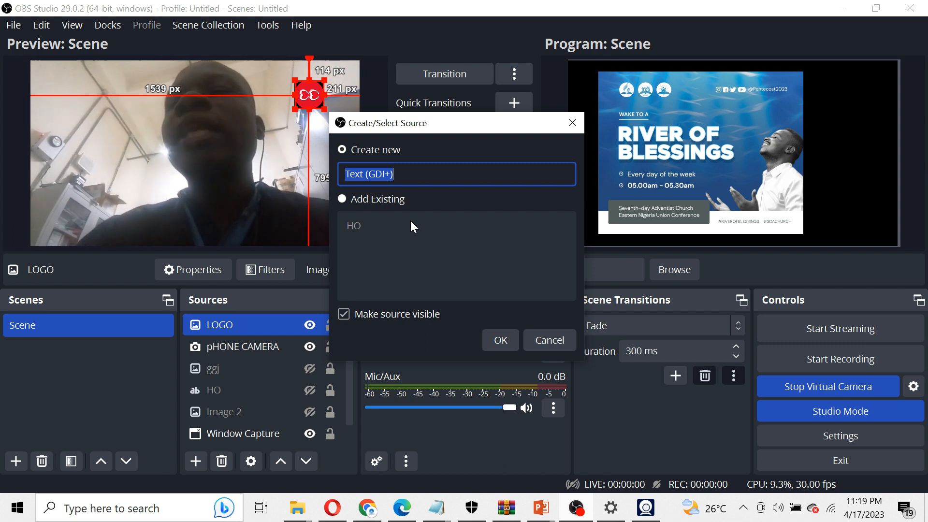
type("IOWE")
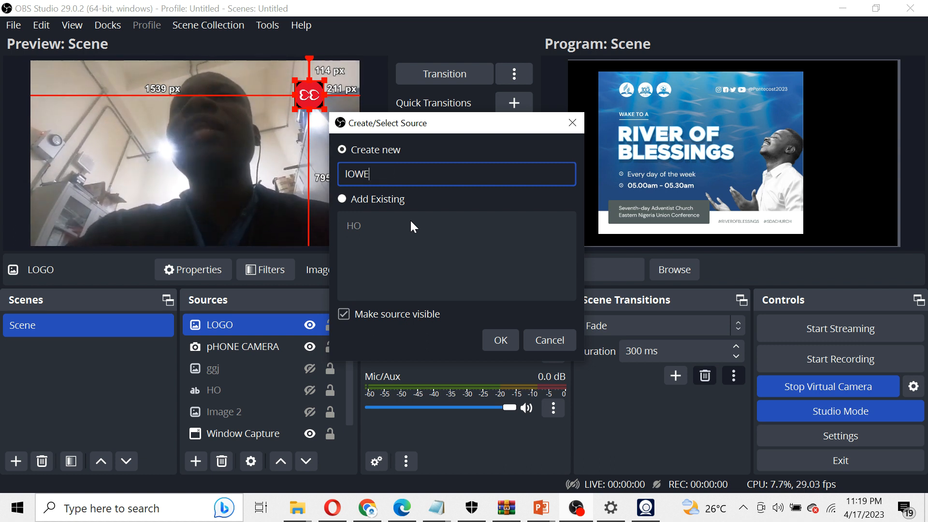
type("R")
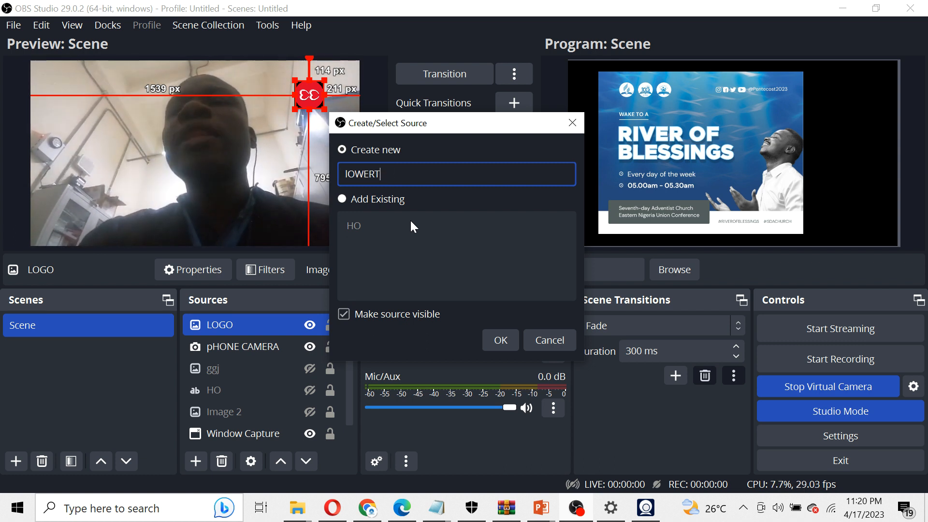
type(" THIRD")
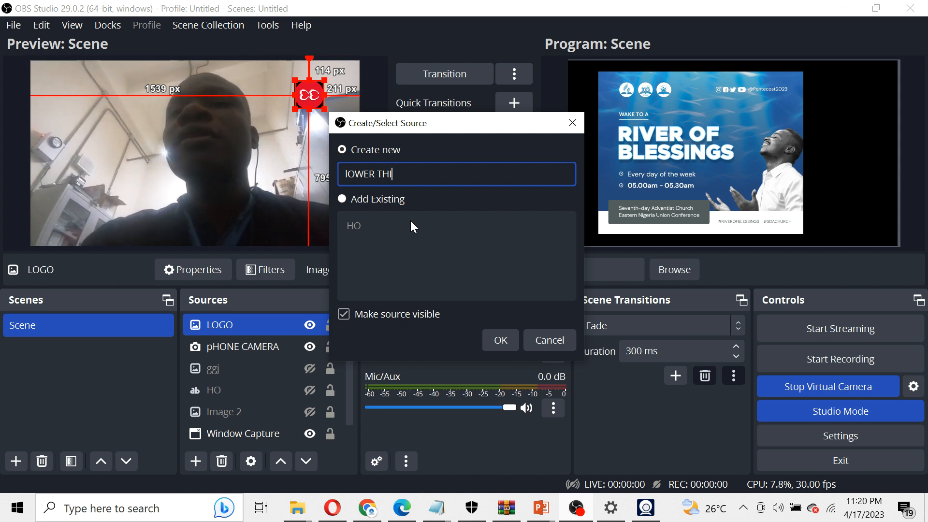
left_click(502, 336)
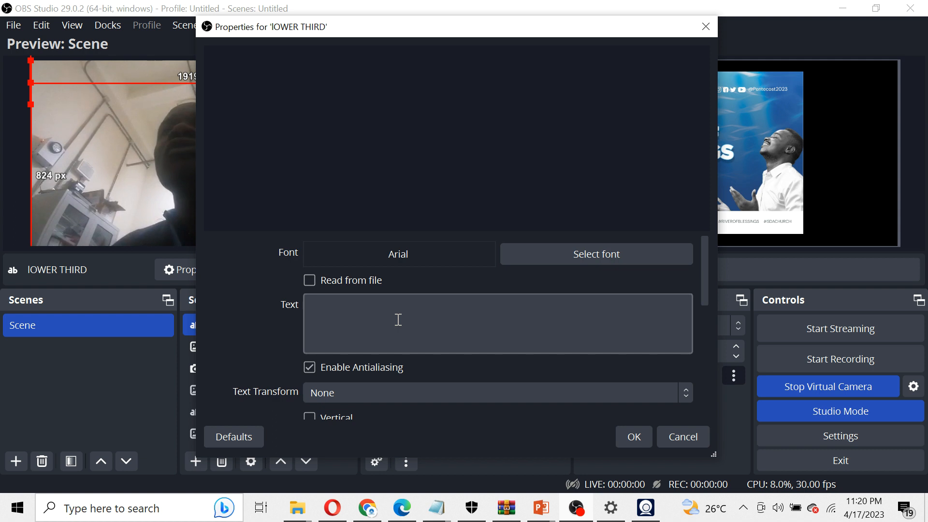
Step: Enter the presenter's full name as the lOWER THIRD text and apply it
left_click(397, 319)
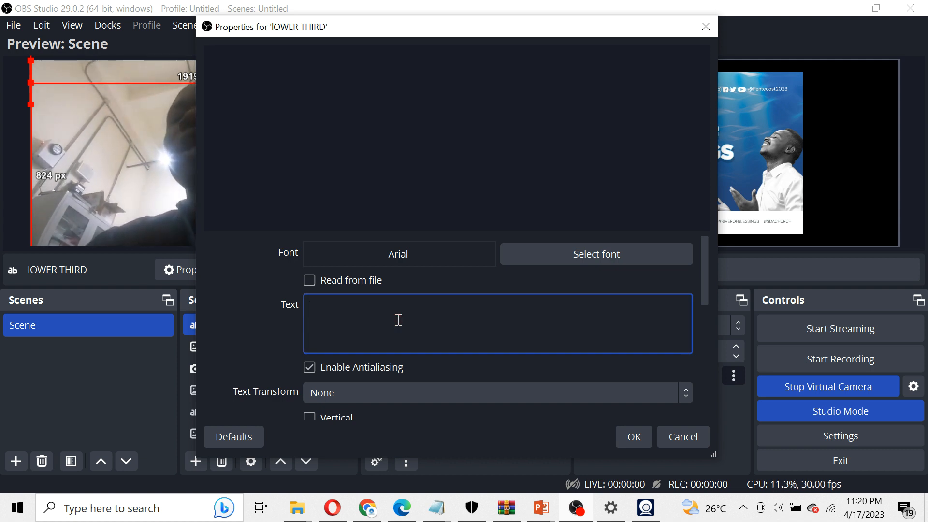
type("MR.")
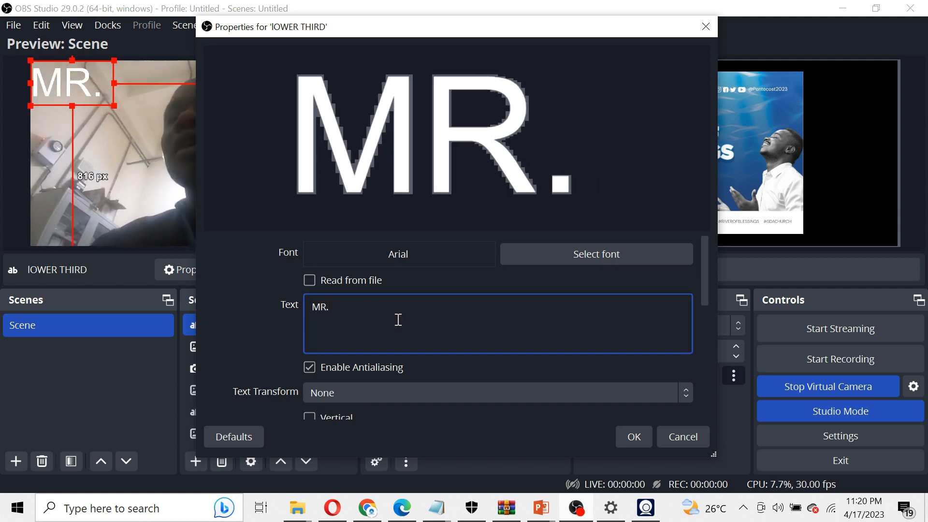
type(" V")
key("BackSpace")
type("CHUK")
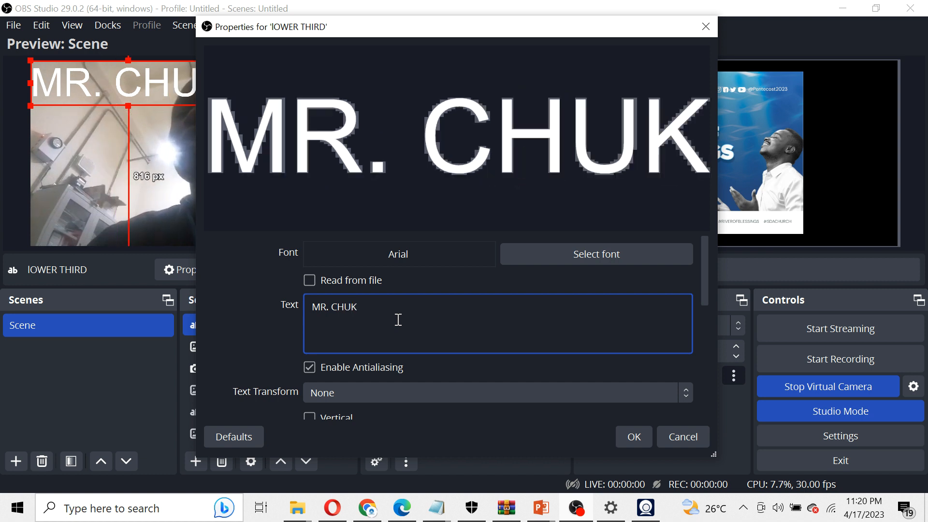
type("WU GA")
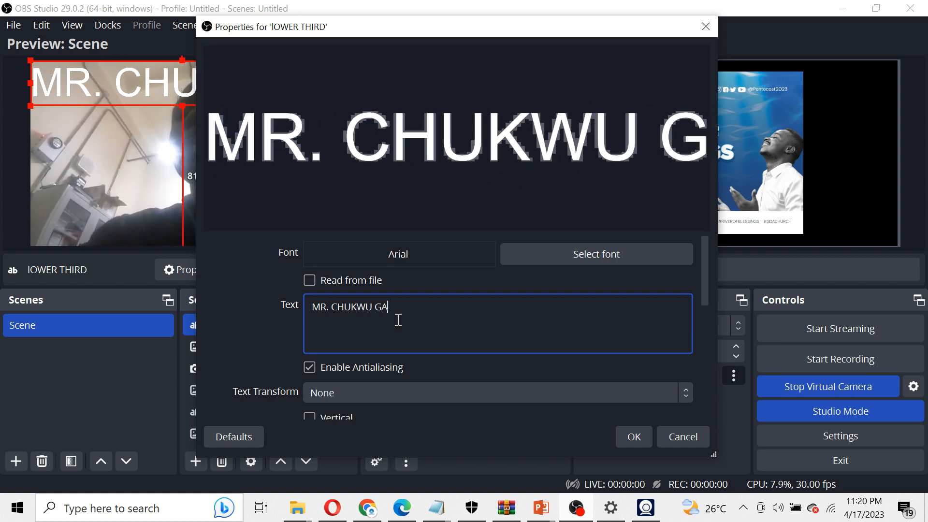
type("BRIEL")
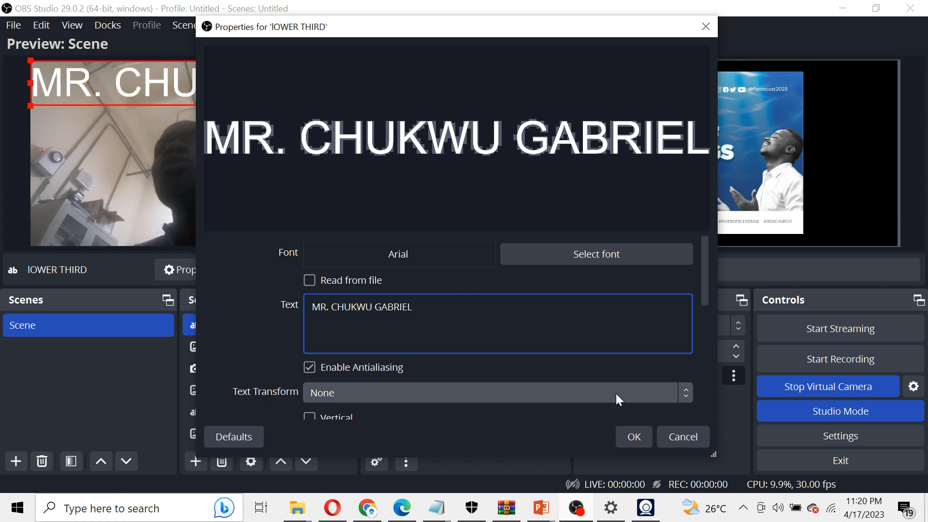
left_click(630, 438)
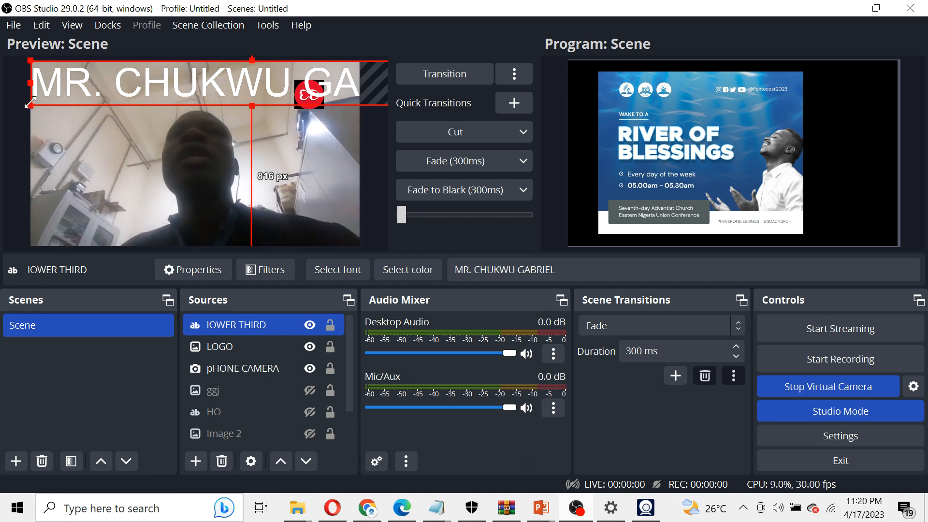
Step: Resize the name text smaller and move it to the bottom centre of the camera frame
left_click_drag(30, 107, 207, 89)
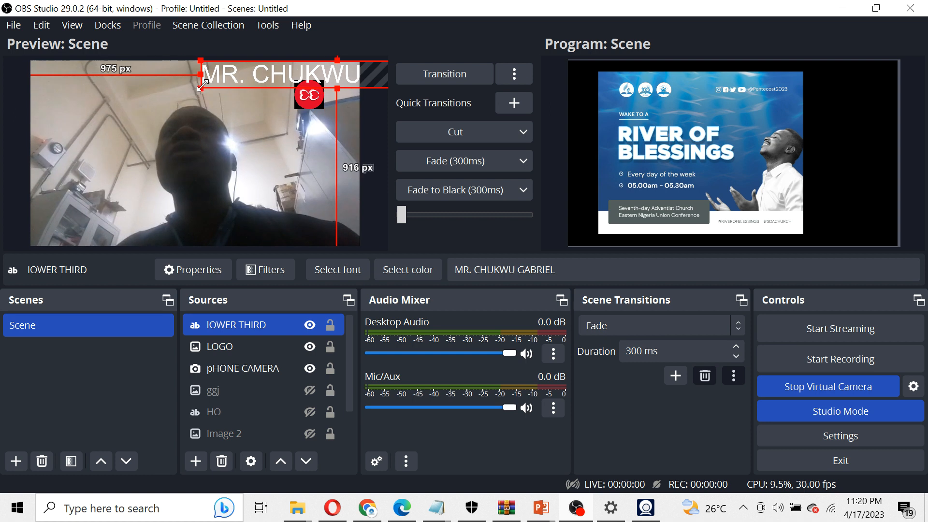
left_click_drag(254, 68, 125, 216)
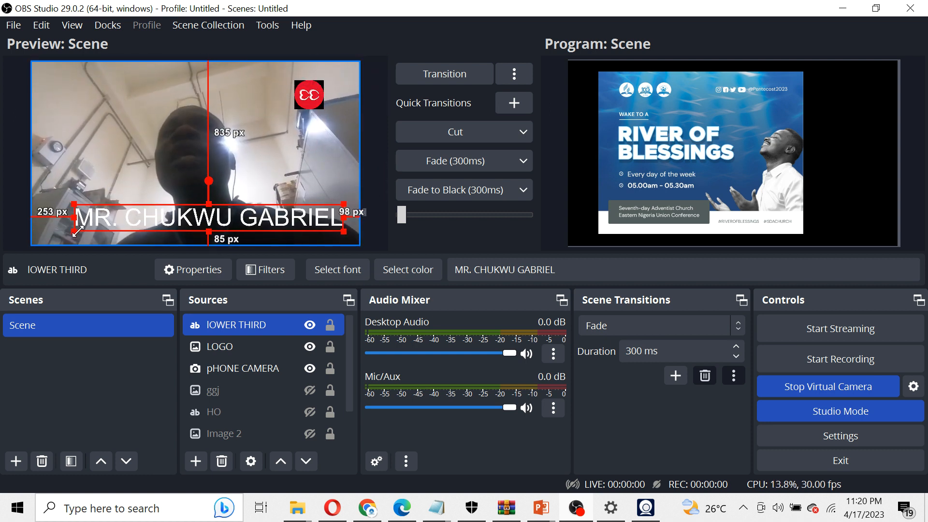
left_click_drag(75, 232, 217, 228)
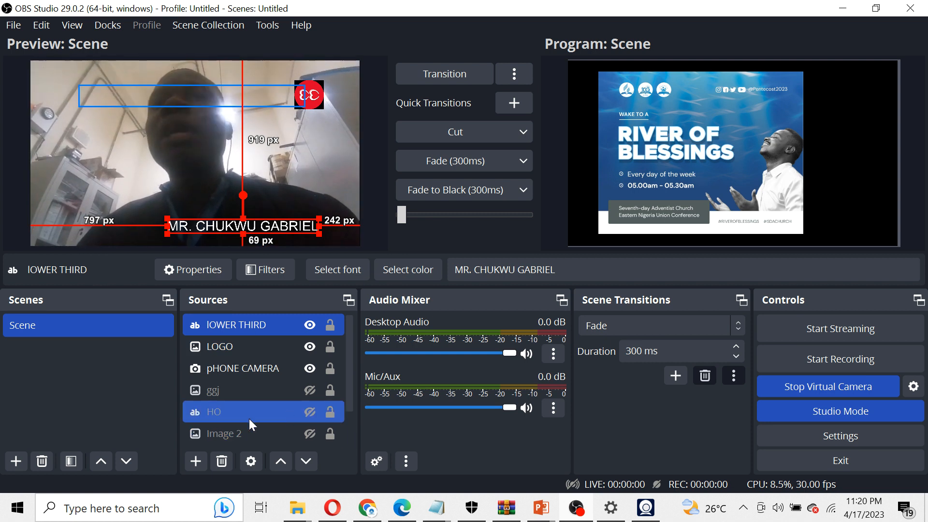
Step: Add a new Image source, Image 3
left_click(196, 460)
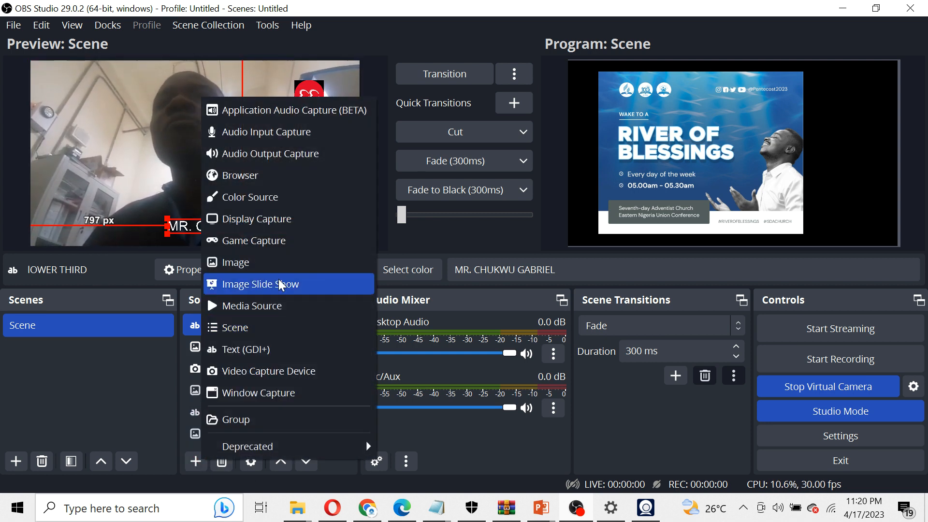
left_click(250, 267)
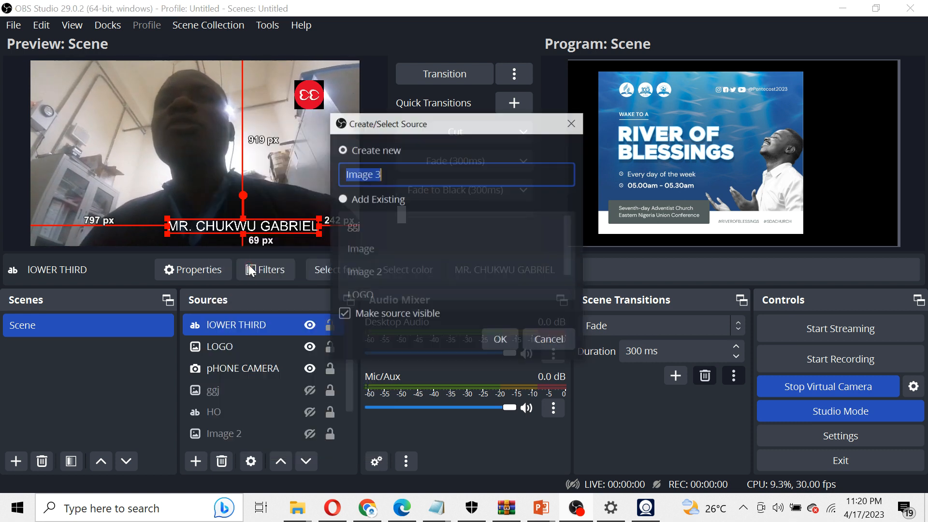
left_click(498, 340)
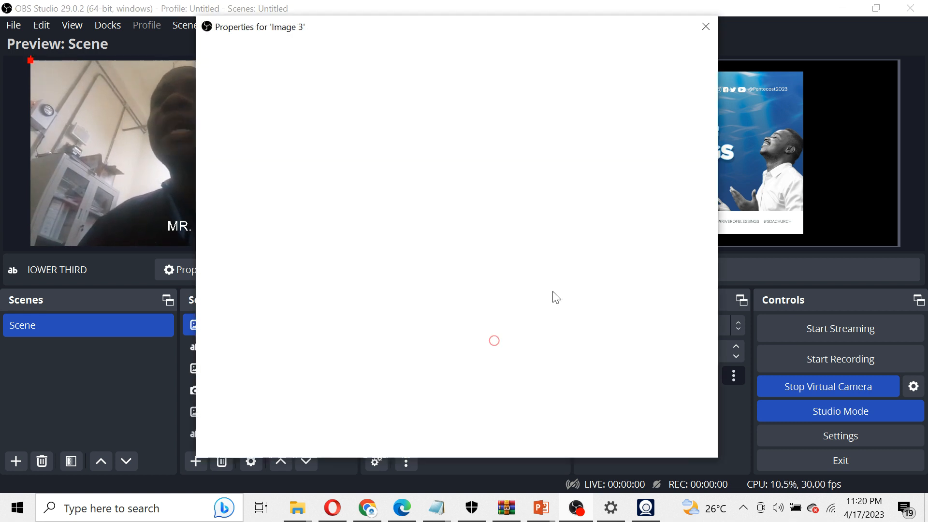
Step: Load channels4_profile.jpg from the Desktop into Image 3 and drag it to the bottom centre
left_click(680, 261)
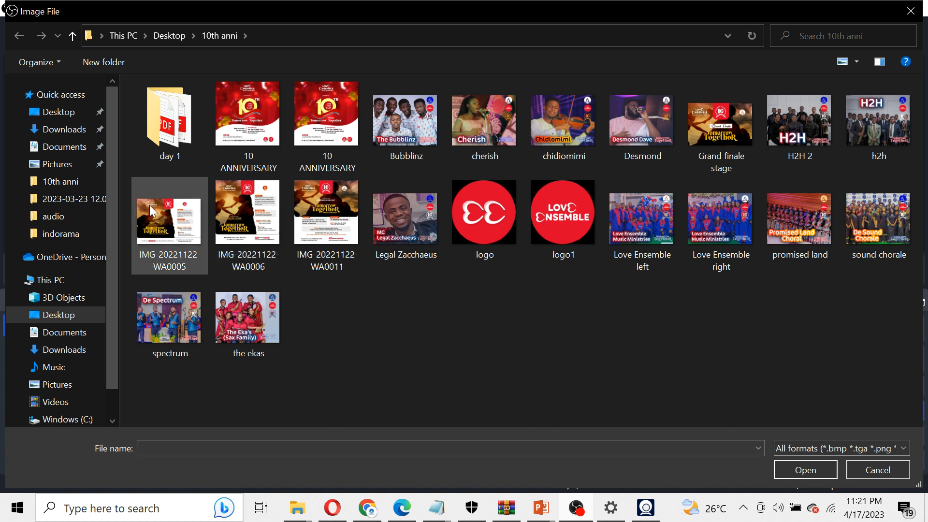
left_click(60, 337)
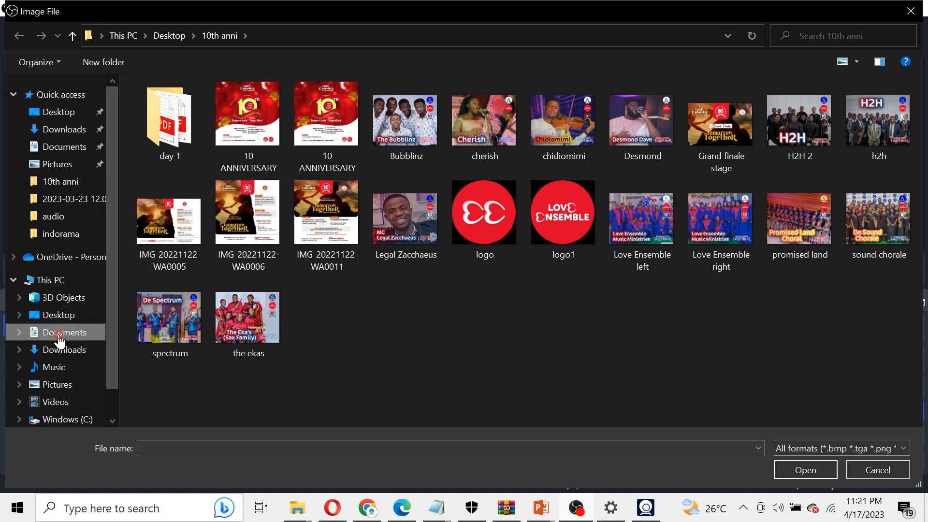
left_click(61, 115)
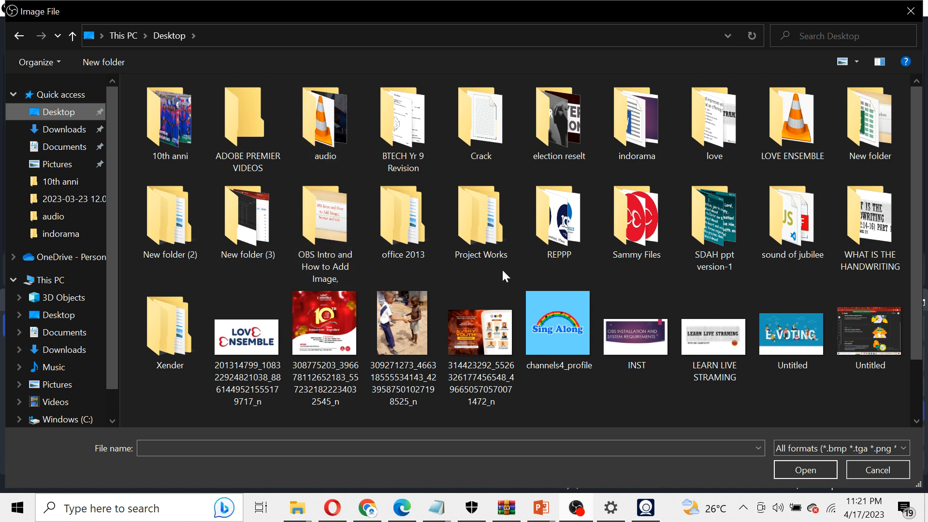
left_click(547, 341)
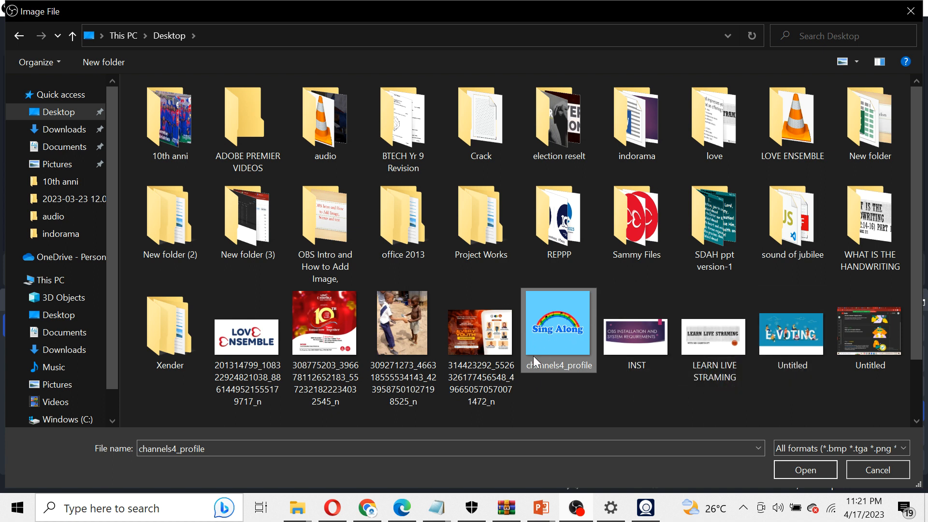
left_click(797, 467)
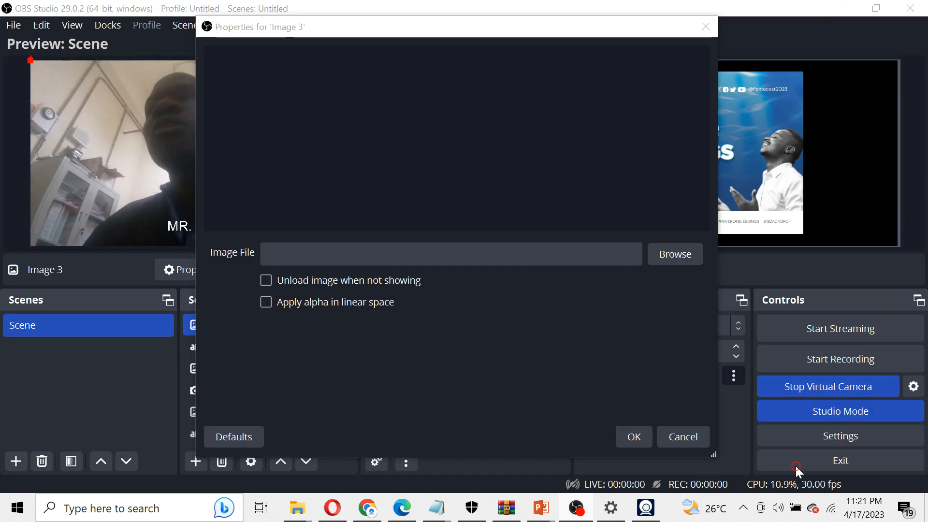
left_click(628, 440)
left_click_drag(125, 160, 260, 301)
Step: Move lOWER THIRD above Image 3 in Sources so the name sits on the blue bar
left_click(241, 348, "ctrl")
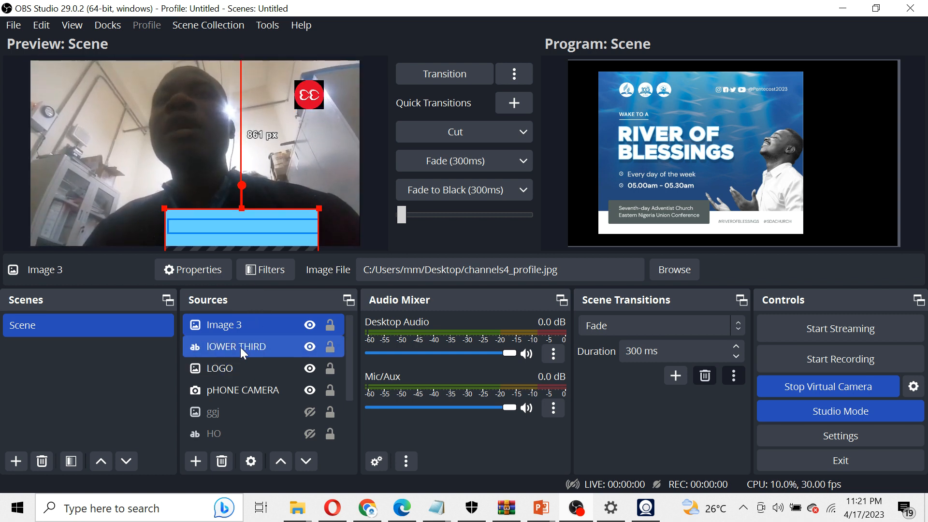
double_click(239, 347)
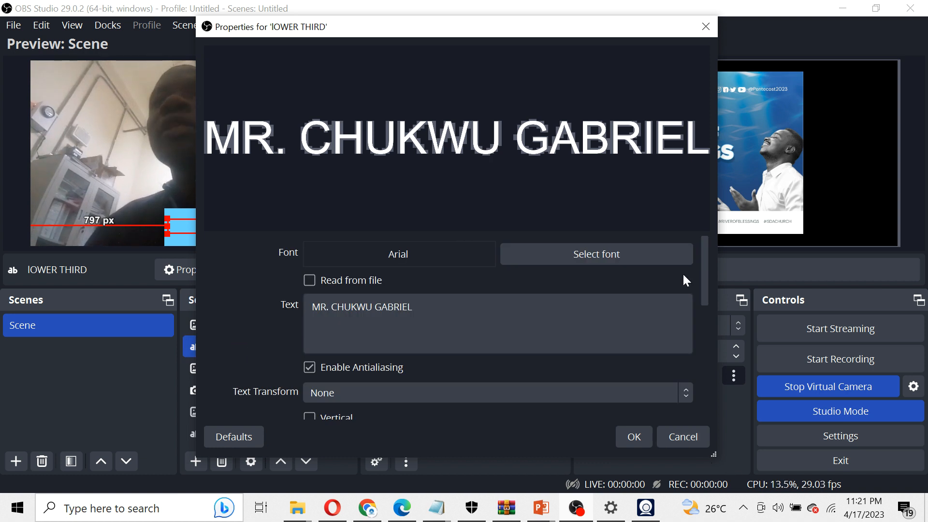
left_click(683, 435)
left_click(208, 326, "ctrl")
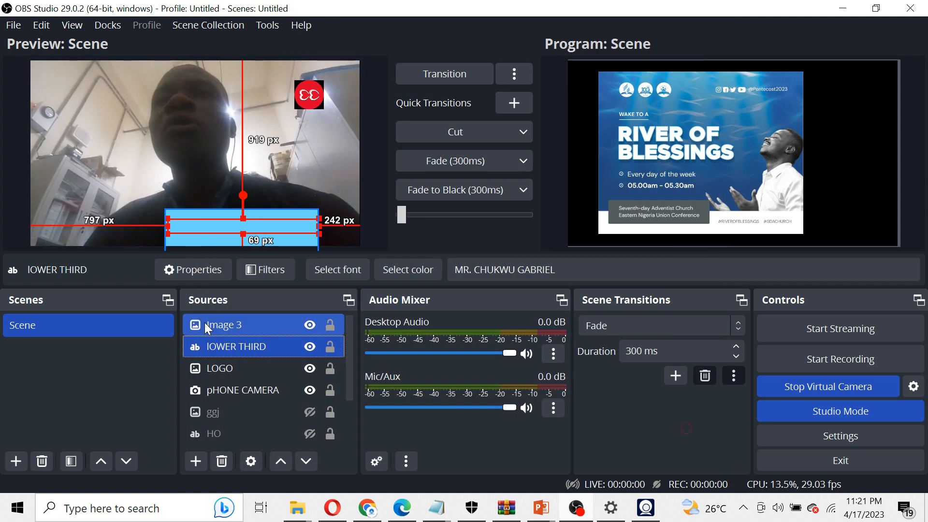
left_click_drag(236, 343, 239, 317)
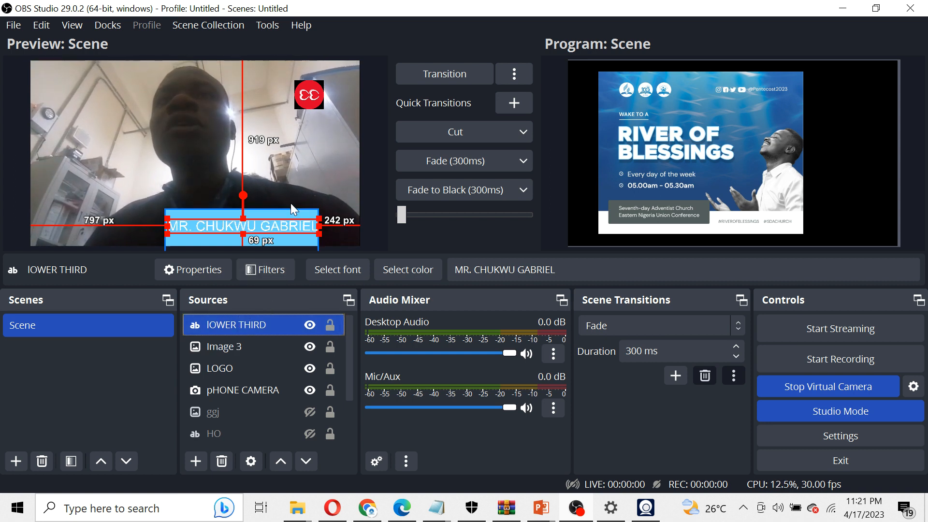
left_click(344, 161)
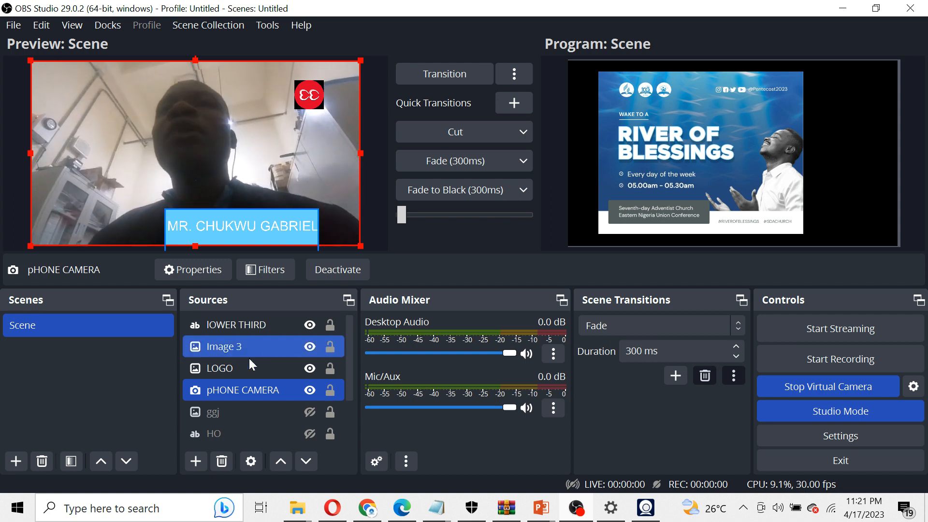
left_click(239, 326)
Step: Change the lOWER THIRD text colour to red (#ff0000) on the light-blue bar
double_click(248, 320)
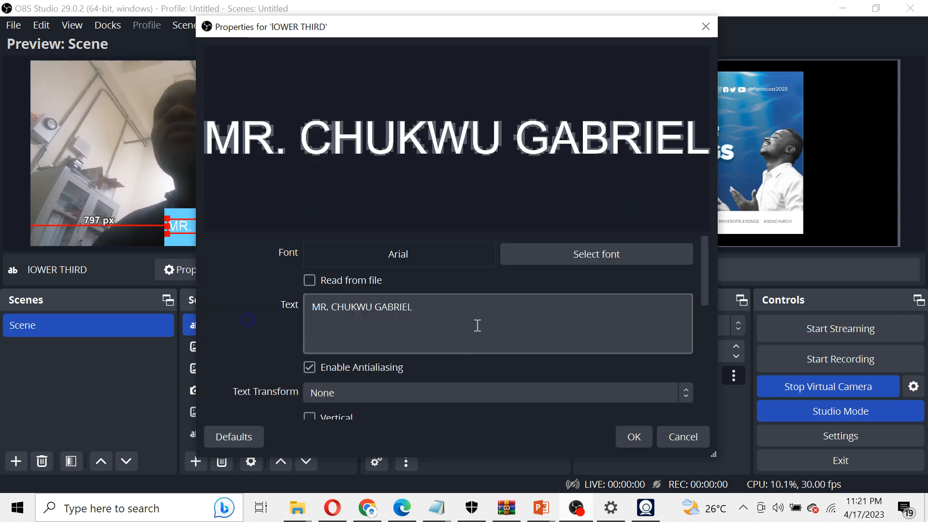
left_click_drag(706, 280, 620, 323)
left_click(588, 326)
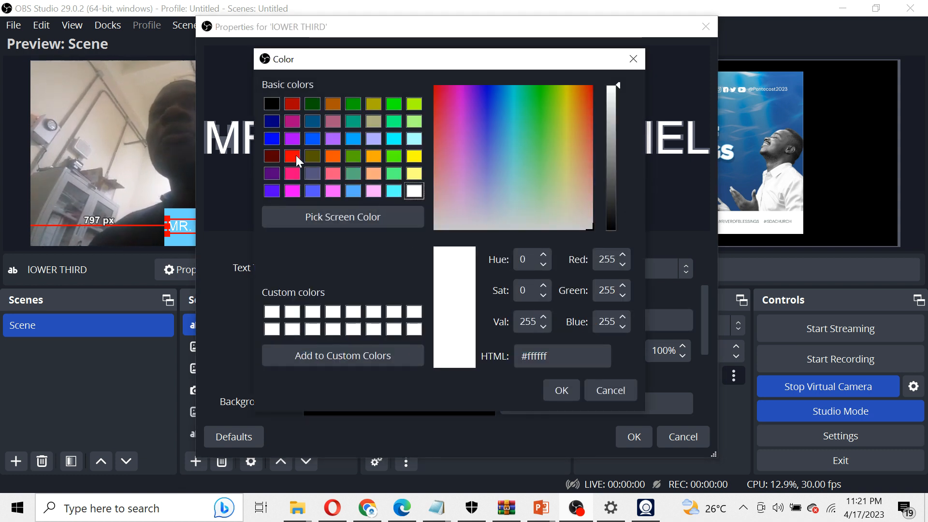
left_click(293, 155)
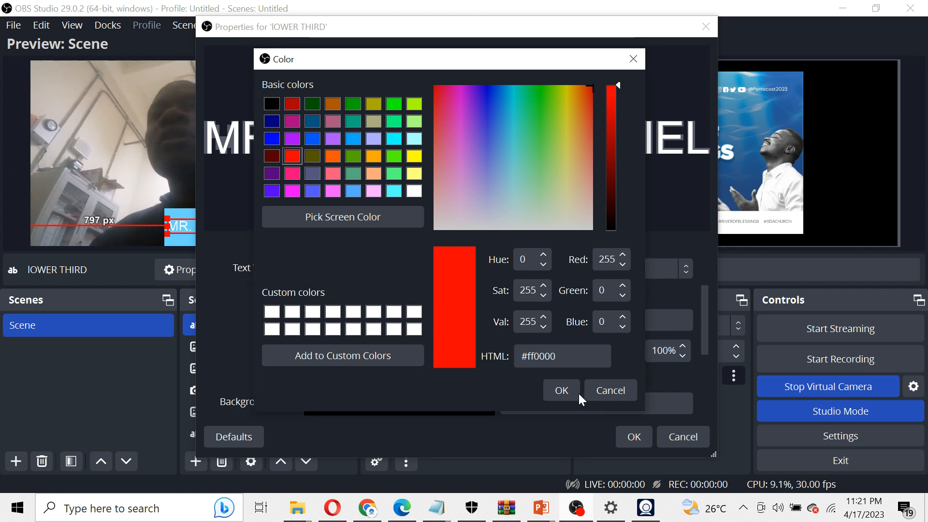
left_click(562, 391)
left_click(635, 435)
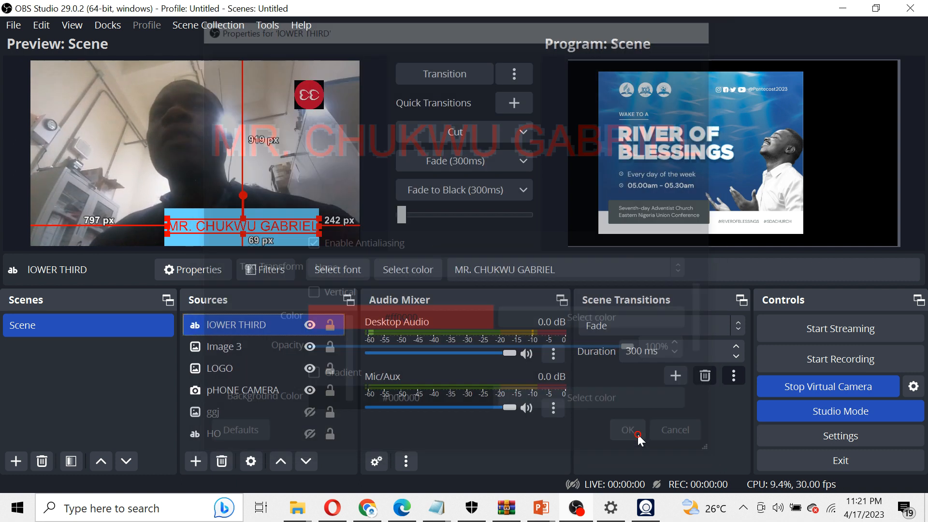
left_click(296, 128)
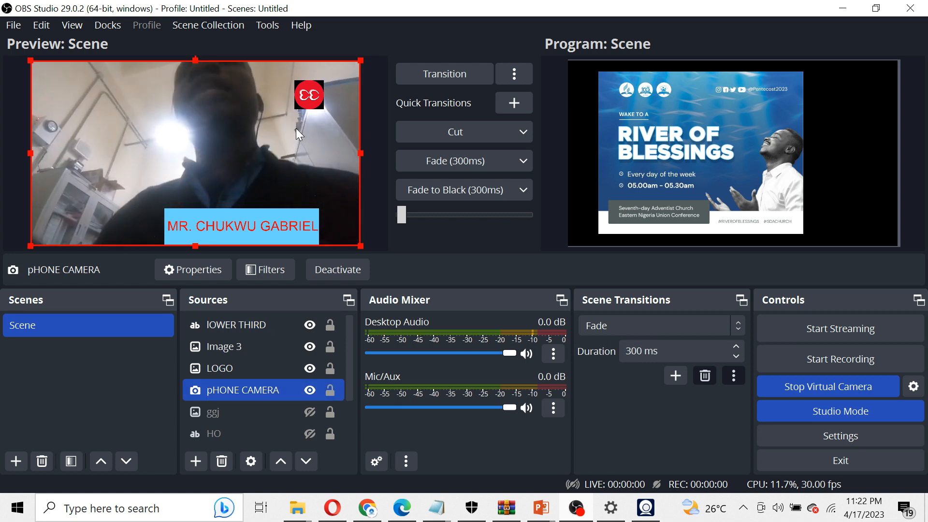
Step: Send the camera scene to Program, show the Notepad topic list, and open the recorder's tray options
left_click_drag(398, 212, 581, 253)
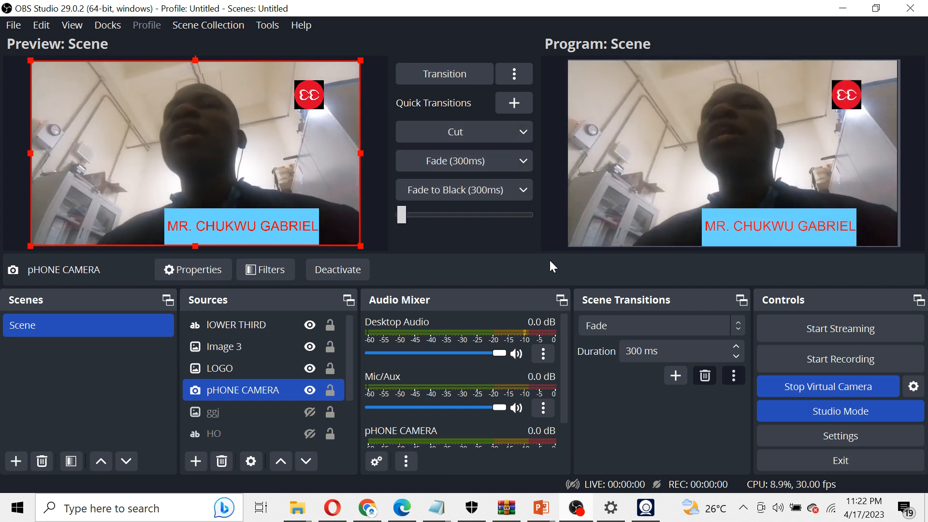
mouse_move(441, 515)
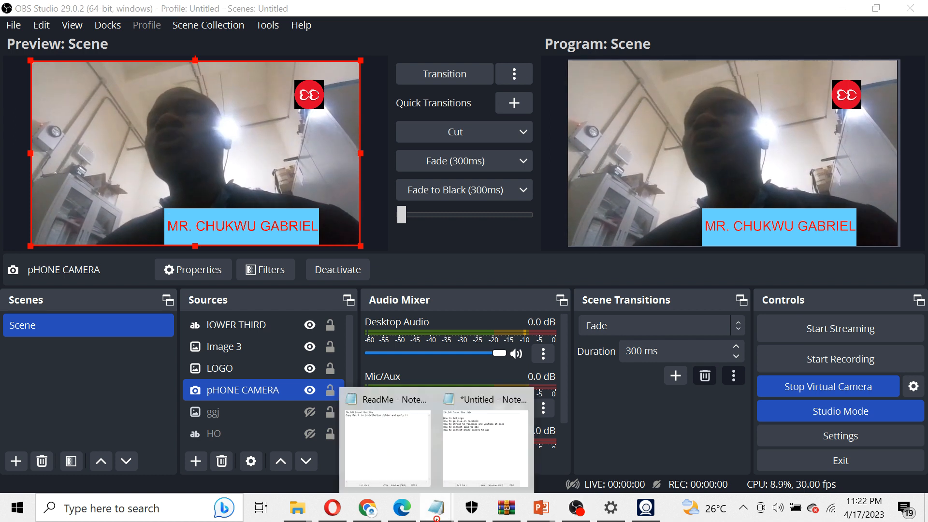
left_click(471, 471)
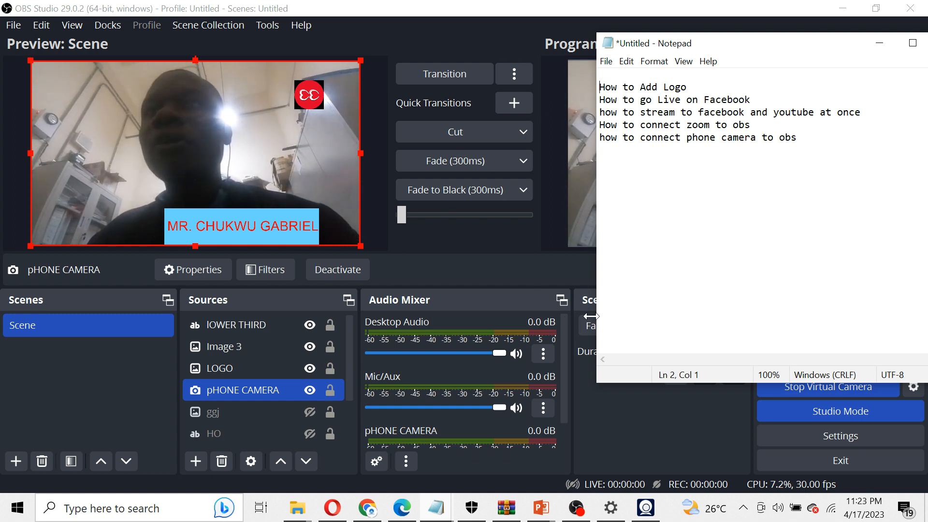
left_click(743, 514)
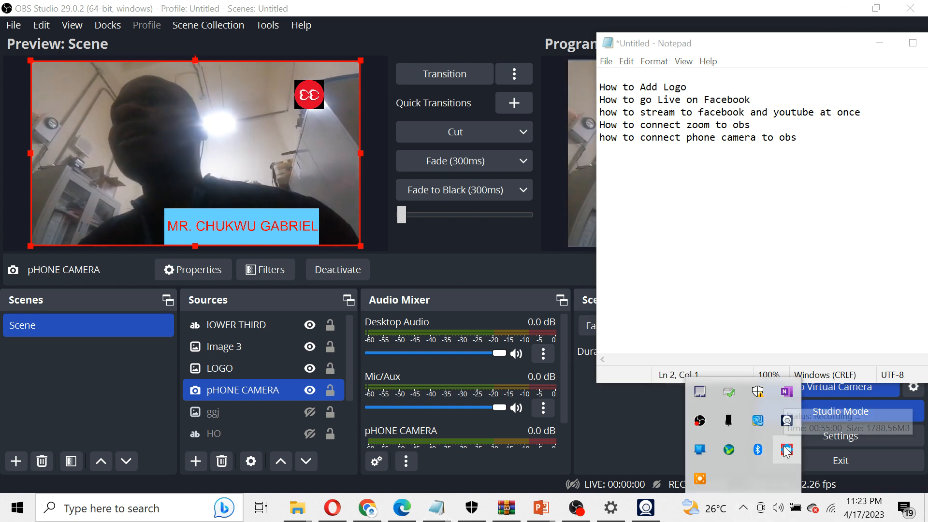
right_click(787, 451)
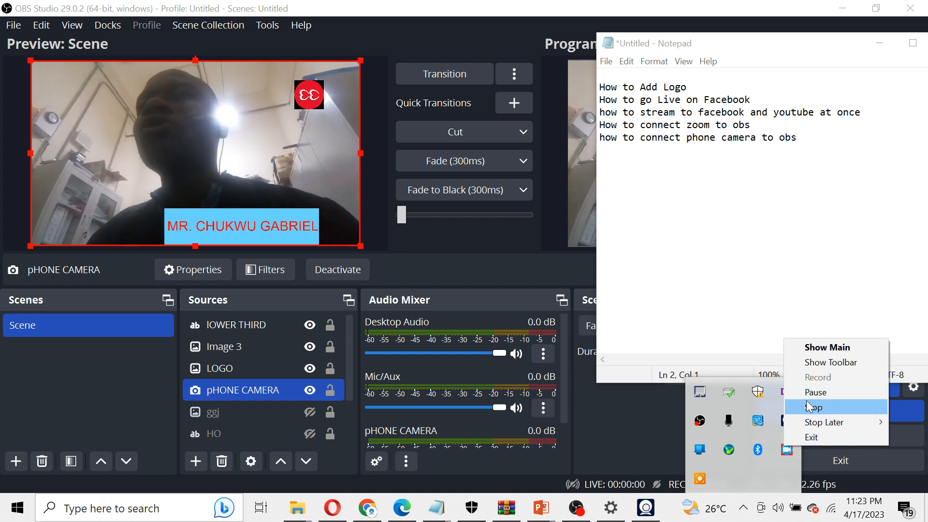